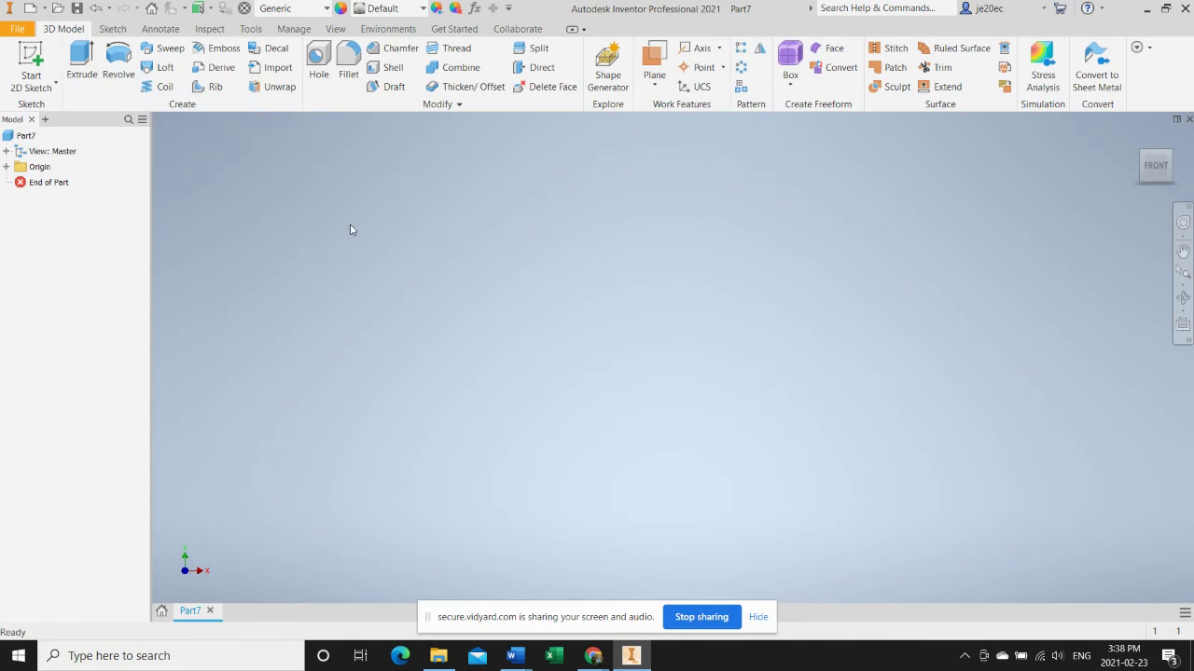
Step: Open a new sketch, Sketch1, on the horizontal origin plane
{"action": "left_click", "coordinate": [31, 61]}
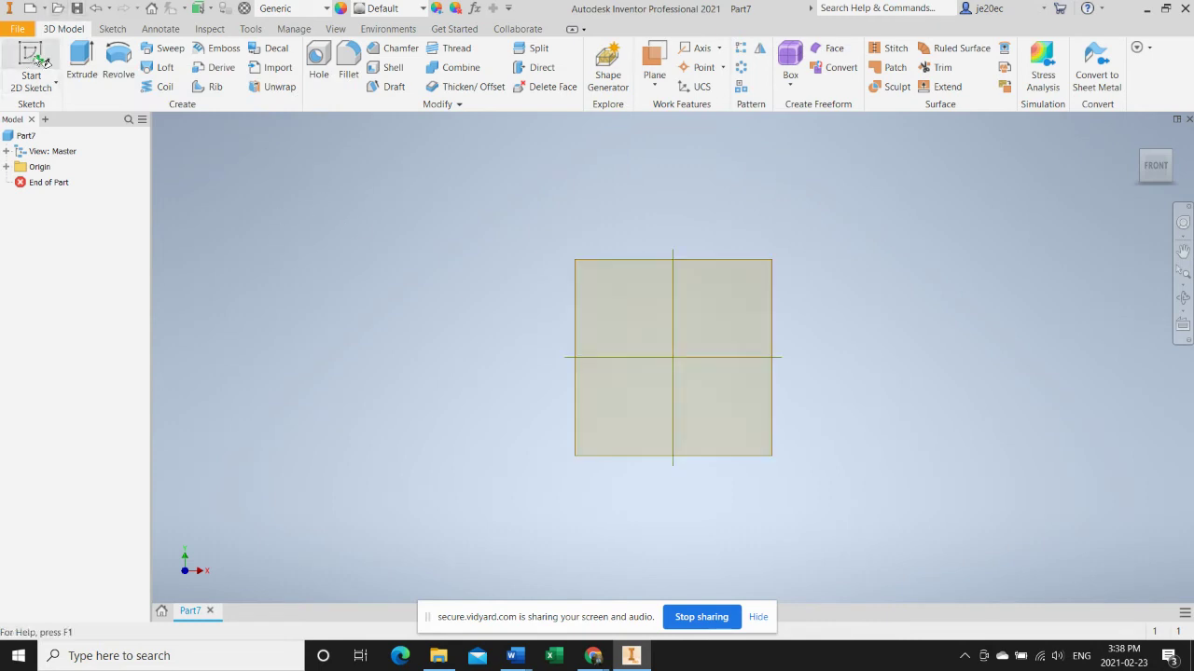
{"action": "left_click", "coordinate": [653, 404]}
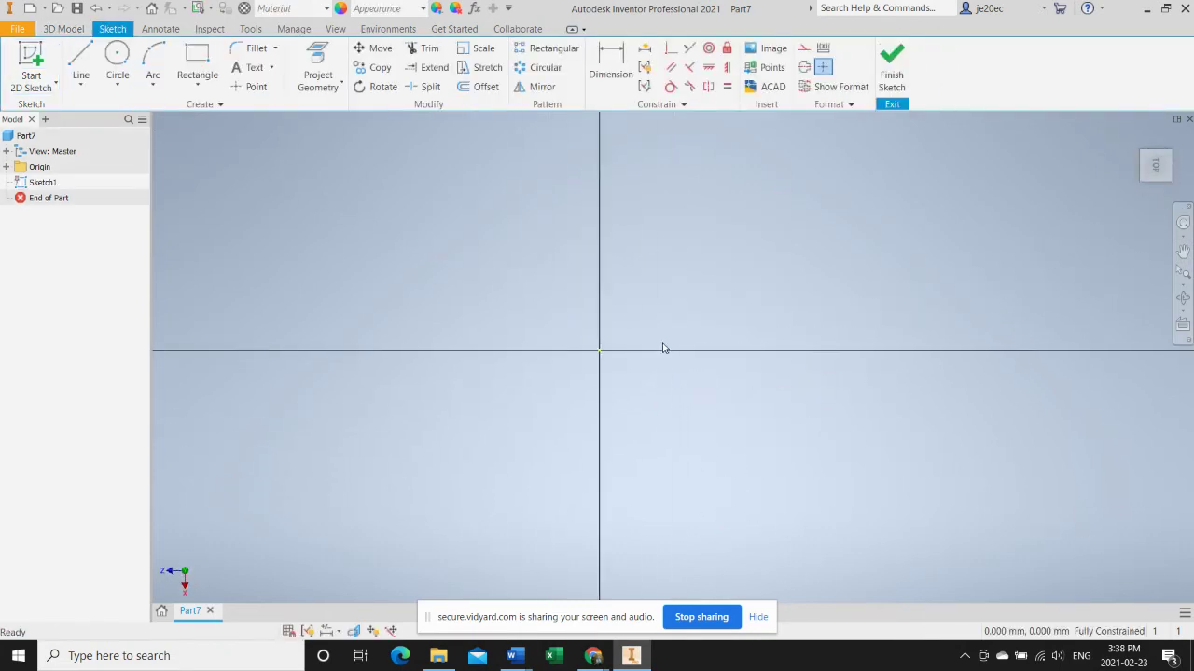
Step: Draw a circle centred on the sketch origin
{"action": "left_click", "coordinate": [118, 60]}
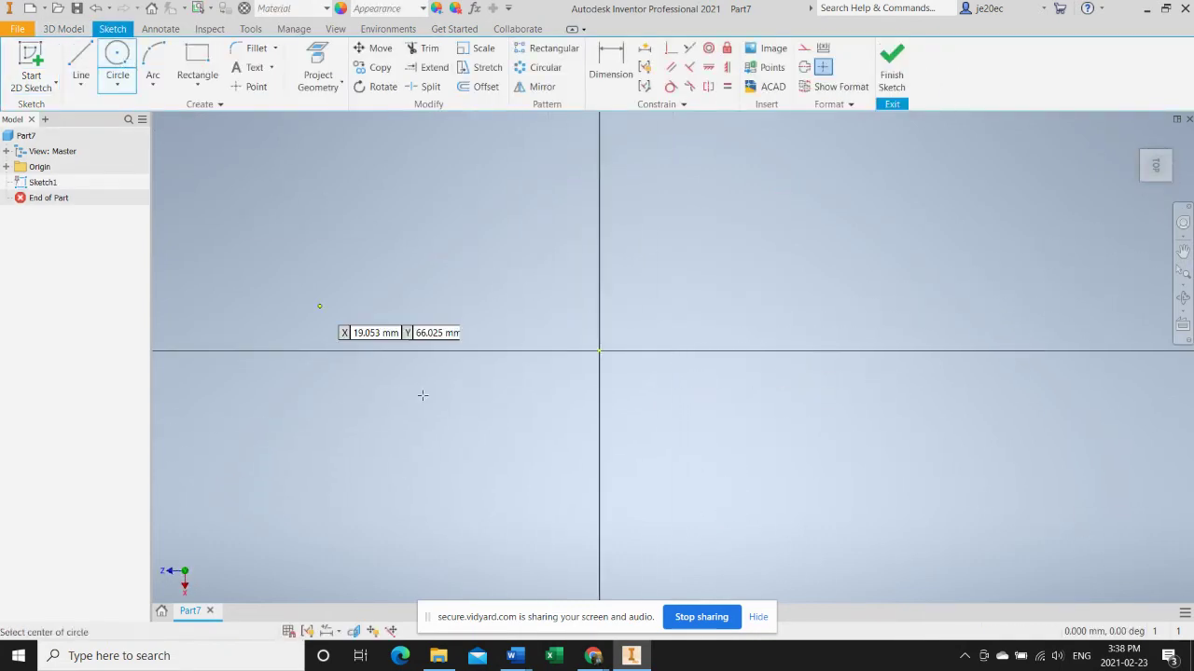
{"action": "left_click", "coordinate": [599, 351]}
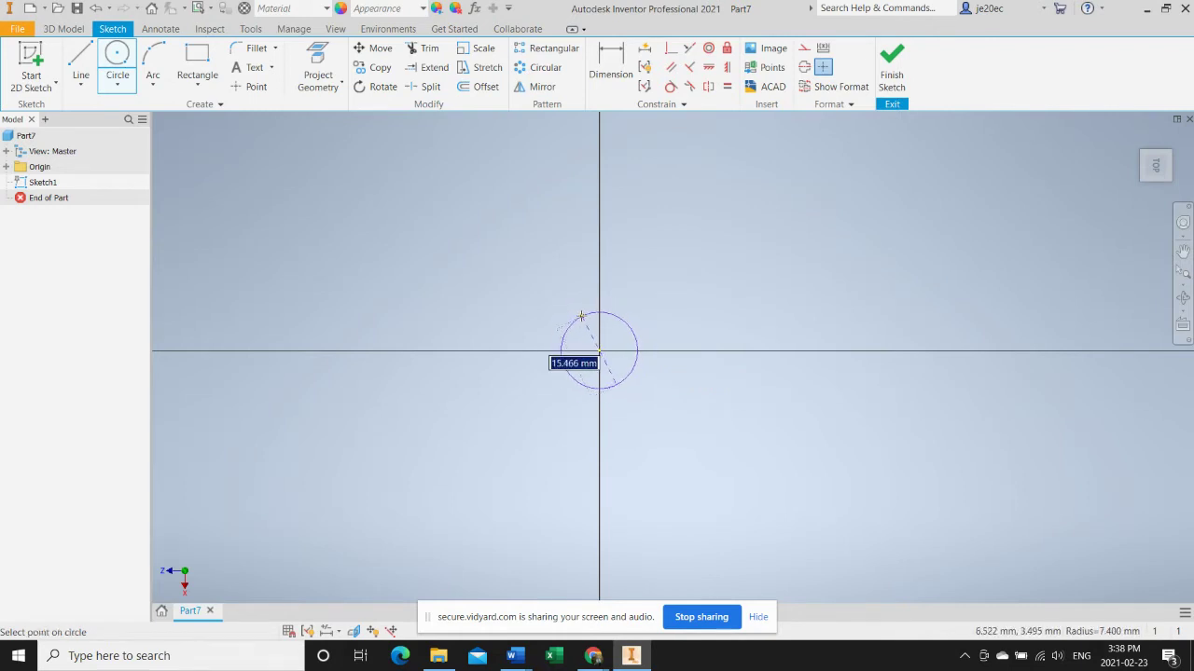
{"action": "key", "text": "Escape"}
{"action": "left_click", "coordinate": [599, 351]}
{"action": "left_click", "coordinate": [629, 321]}
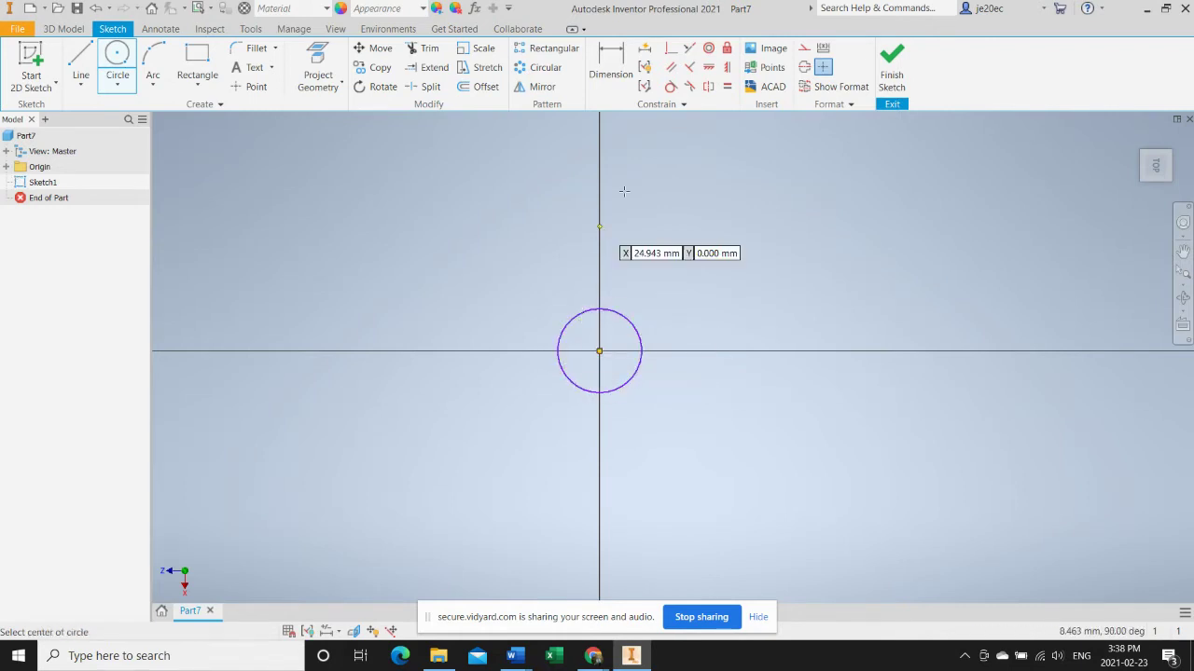
Step: Dimension the origin circle's diameter to 20 mm
{"action": "left_click", "coordinate": [611, 60]}
{"action": "left_click", "coordinate": [632, 330]}
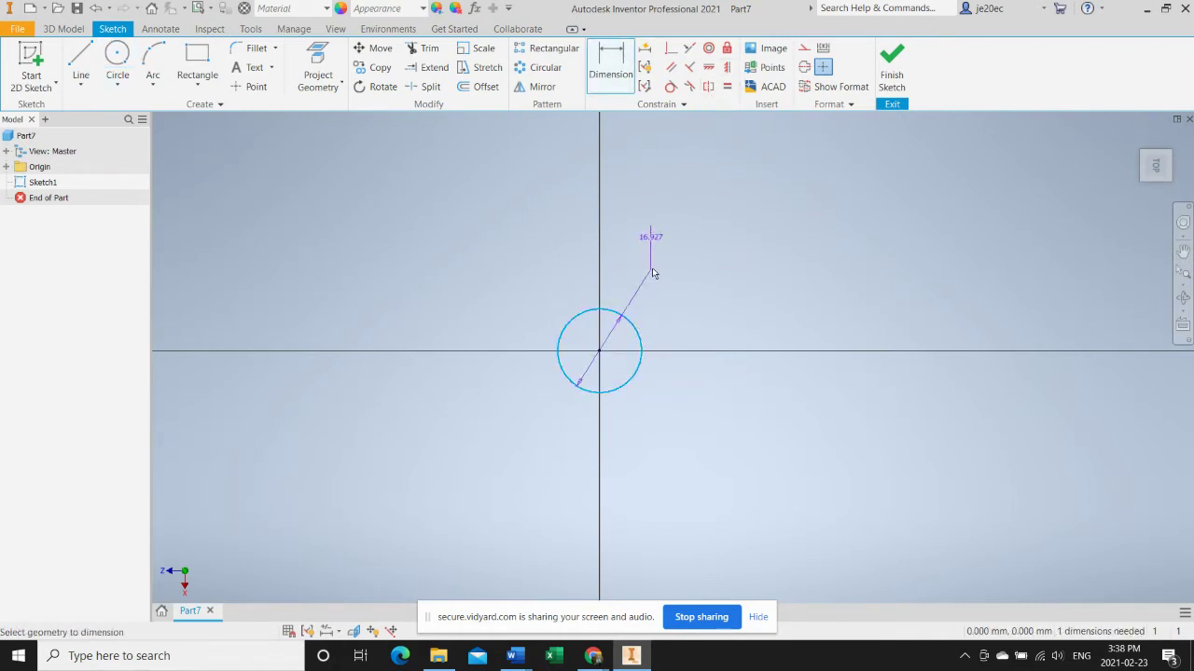
{"action": "left_click", "coordinate": [650, 239]}
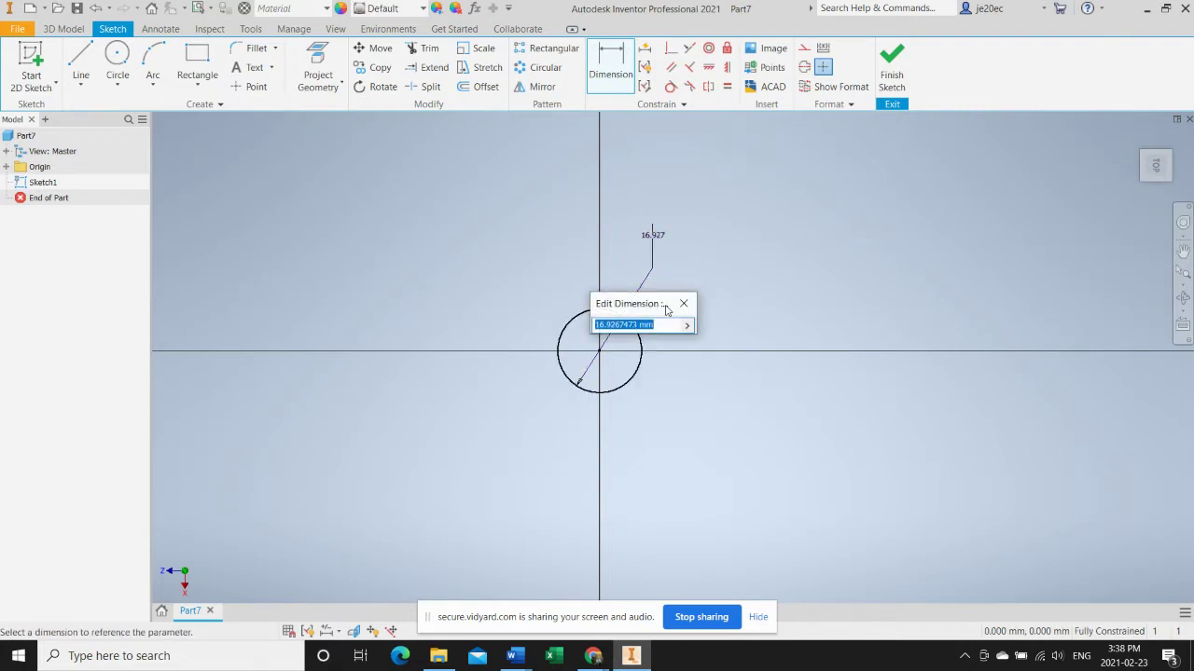
{"action": "type", "text": "20"}
{"action": "key", "text": "Return"}
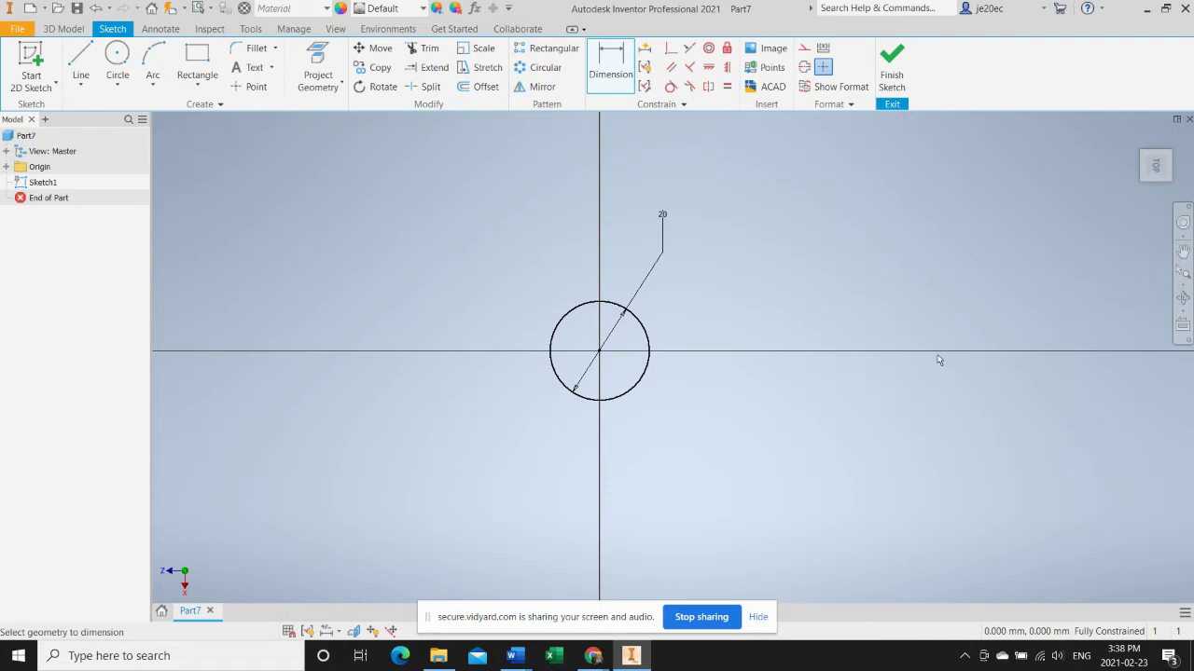
{"action": "scroll", "coordinate": [938, 360], "scroll_direction": "up", "scroll_amount": 3}
{"action": "scroll", "coordinate": [941, 361], "scroll_direction": "down", "scroll_amount": 5}
{"action": "middle_click_drag", "start_coordinate": [946, 364], "coordinate": [545, 373]}
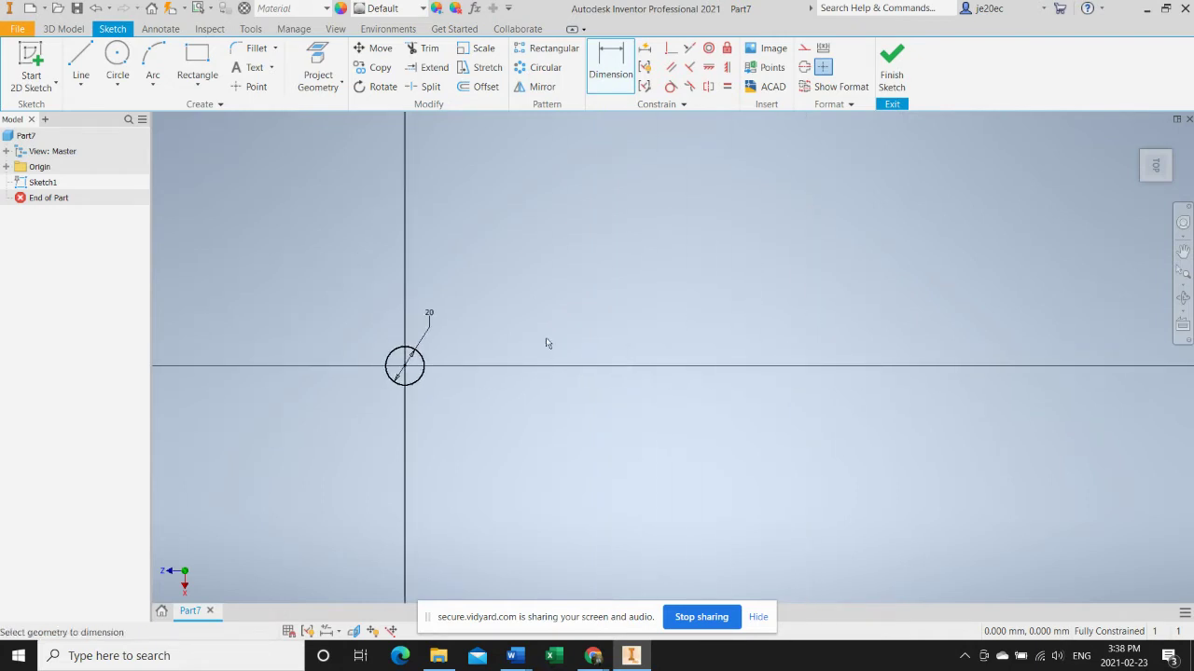
{"action": "left_click", "coordinate": [116, 58]}
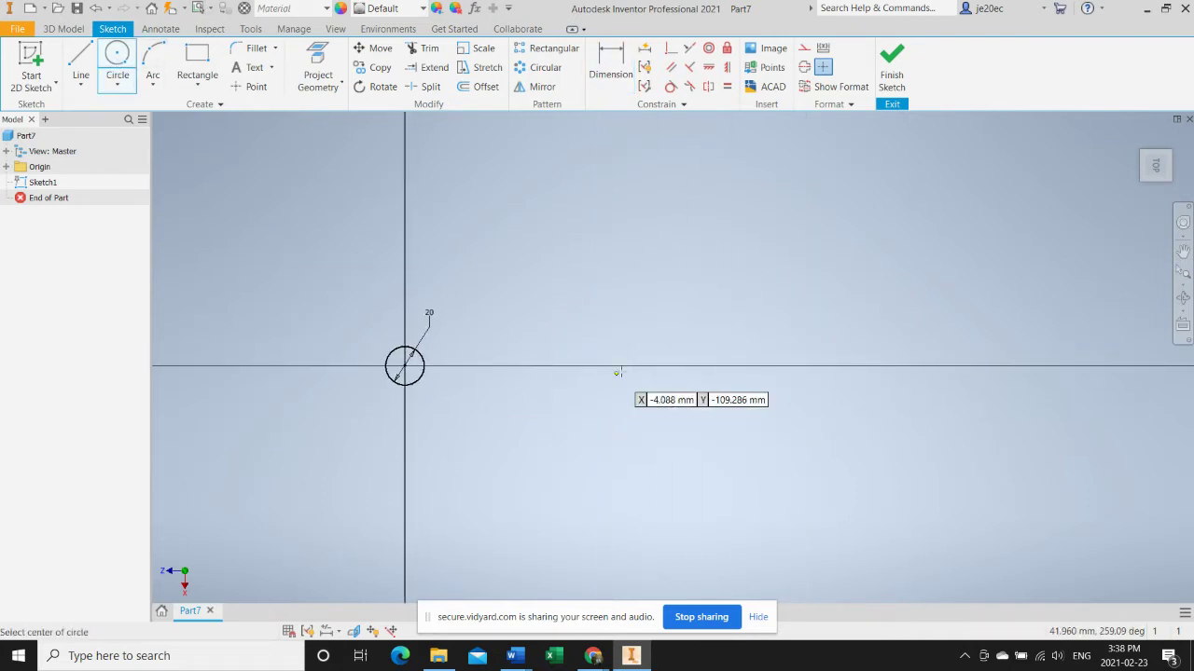
Step: Draw a second circle on the horizontal axis, 107 mm from the first circle
{"action": "left_click", "coordinate": [675, 367]}
{"action": "left_click", "coordinate": [676, 351]}
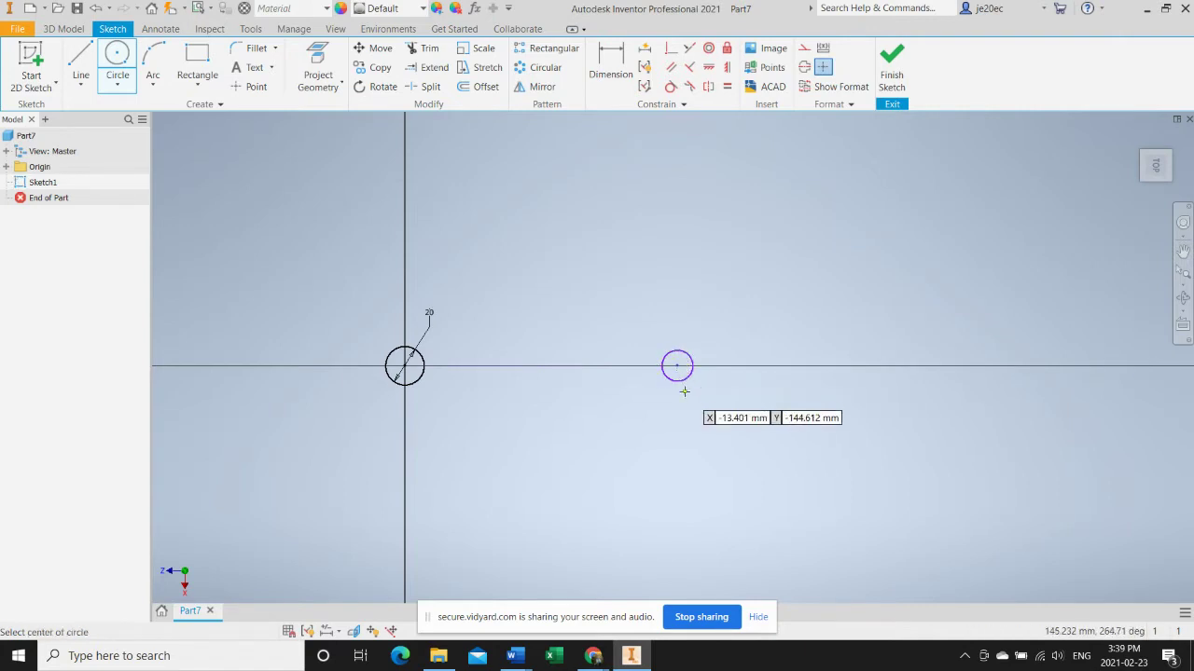
{"action": "left_click", "coordinate": [612, 62]}
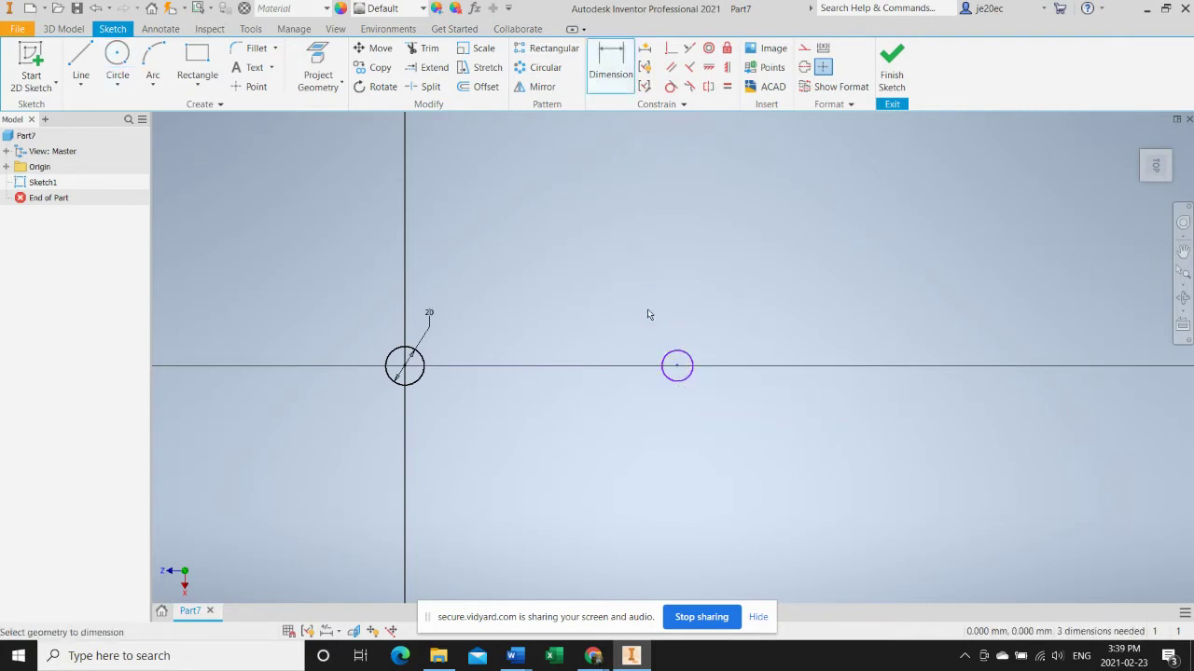
{"action": "left_click", "coordinate": [676, 359]}
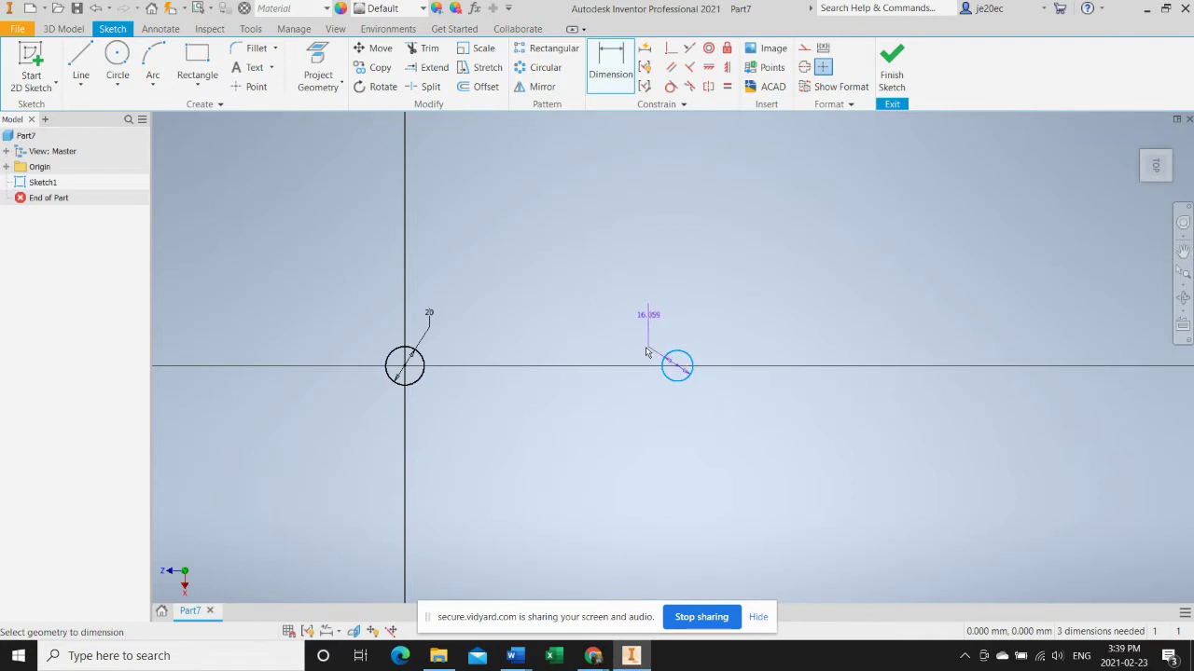
{"action": "left_click", "coordinate": [410, 360]}
{"action": "left_click", "coordinate": [522, 268]}
{"action": "type", "text": "107"}
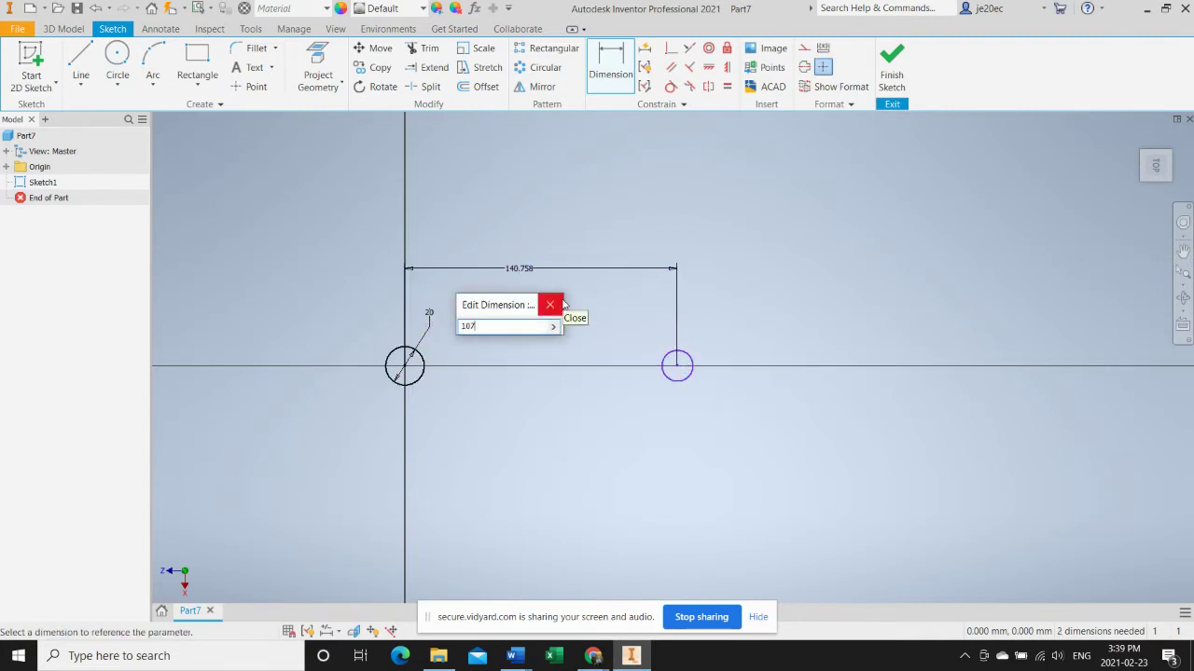
{"action": "left_click", "coordinate": [562, 304]}
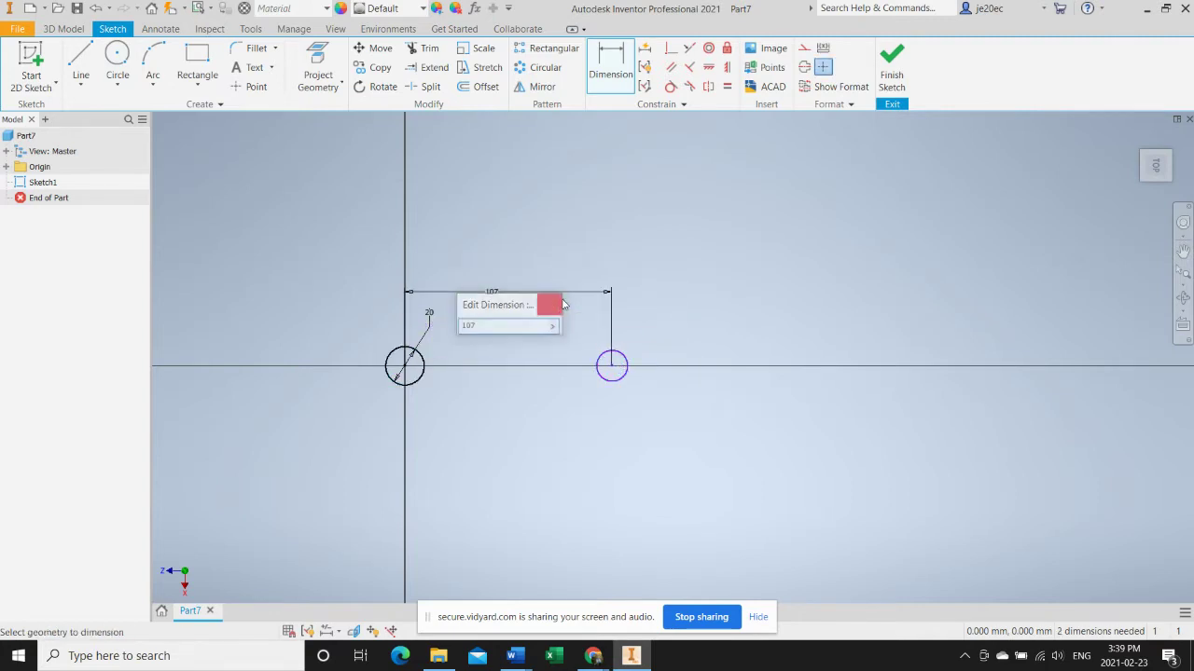
Step: Set the second circle's diameter to 9 mm
{"action": "left_click", "coordinate": [621, 377]}
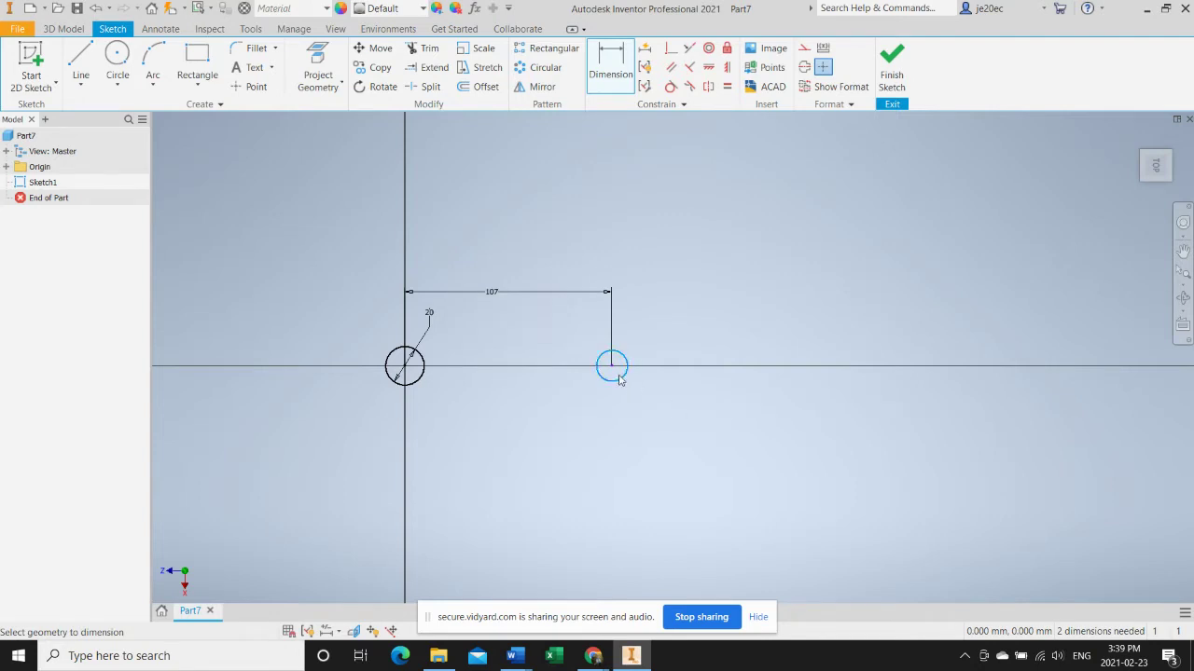
{"action": "left_click", "coordinate": [642, 411]}
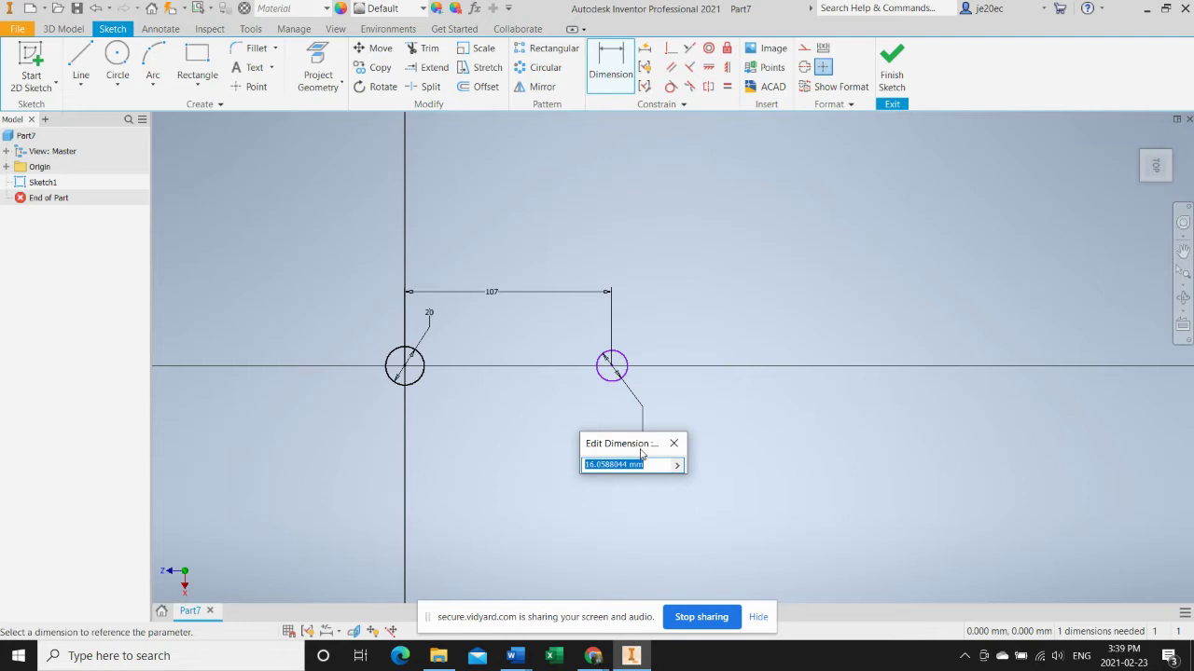
{"action": "type", "text": "9"}
{"action": "key", "text": "Return"}
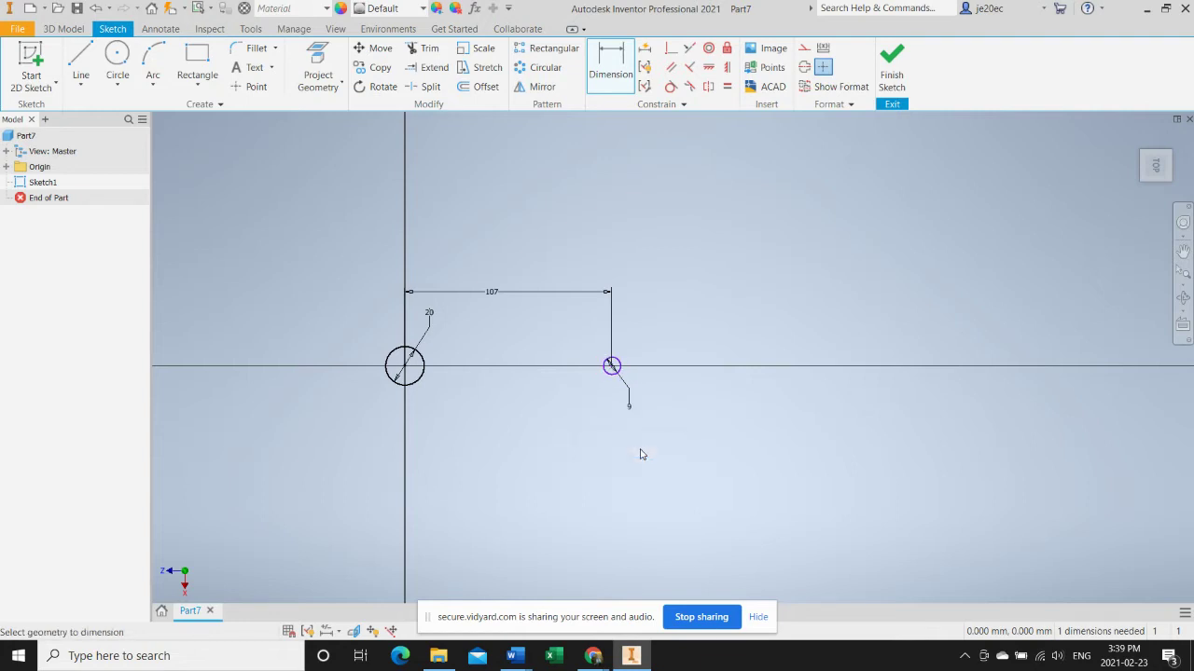
{"action": "left_click", "coordinate": [492, 295]}
Step: Draw a line between the two circle centres and convert it to a centerline
{"action": "left_click", "coordinate": [80, 61]}
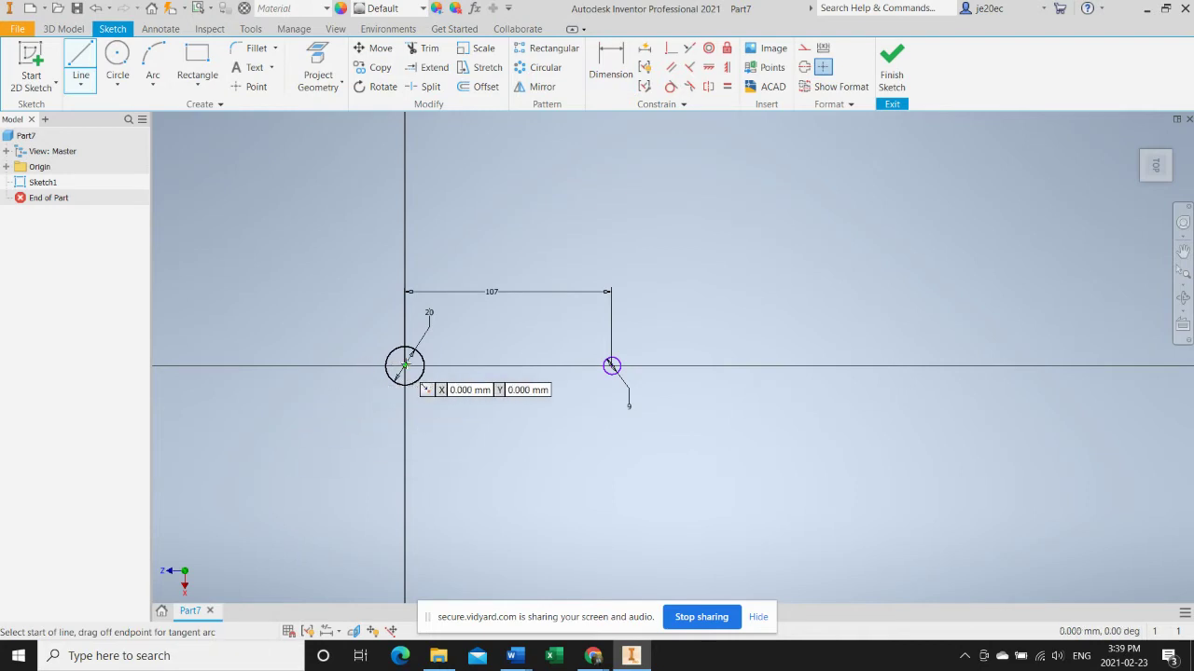
{"action": "left_click", "coordinate": [405, 365]}
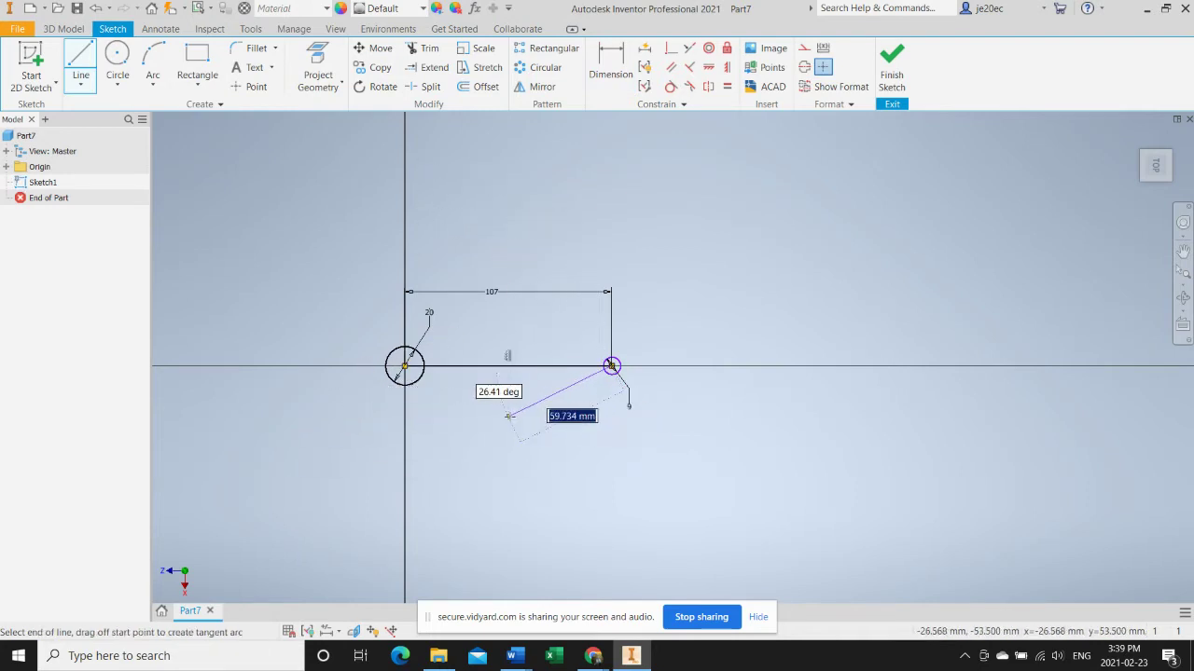
{"action": "key", "text": "Escape"}
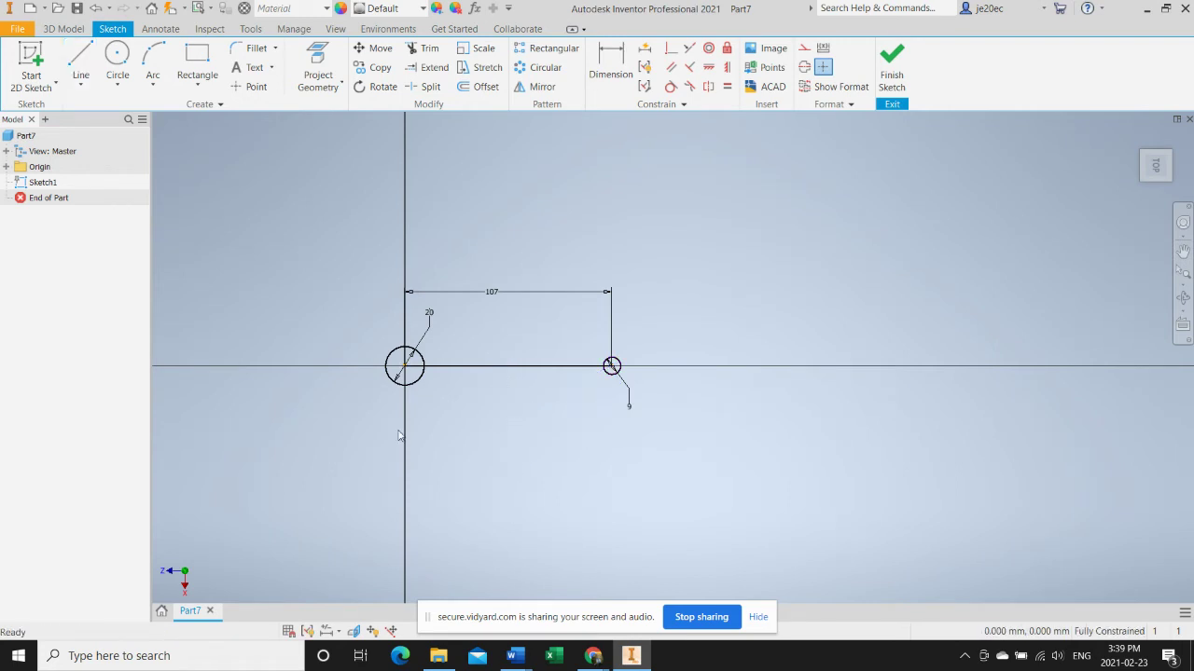
{"action": "right_click", "coordinate": [533, 366]}
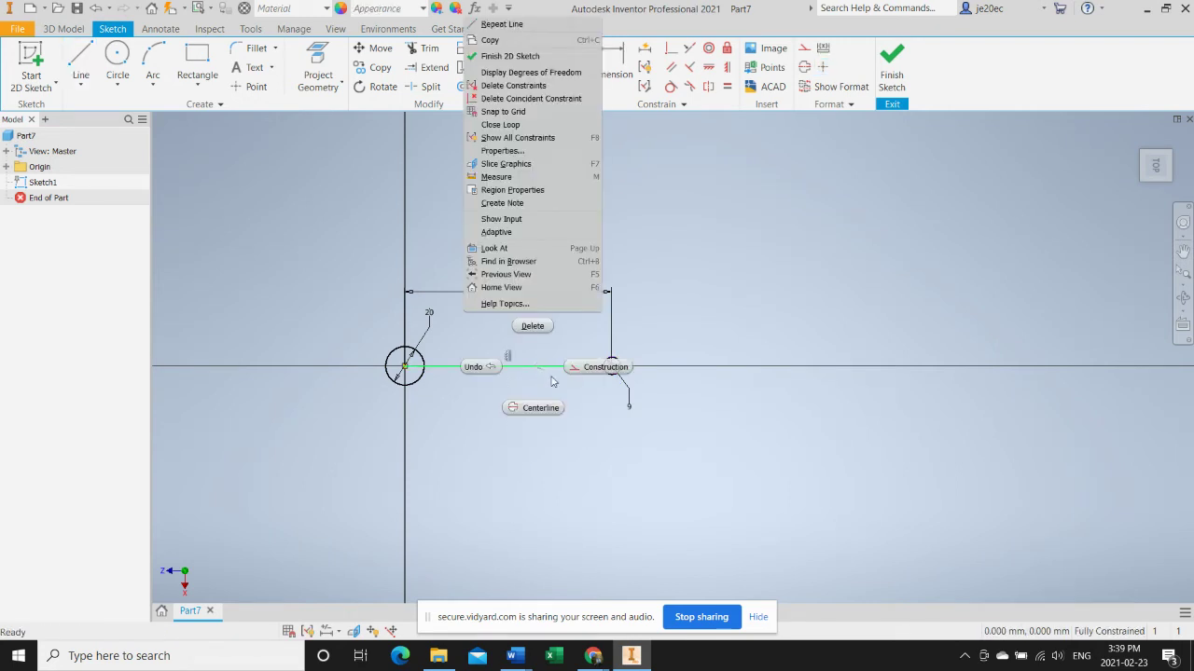
{"action": "left_click", "coordinate": [524, 407]}
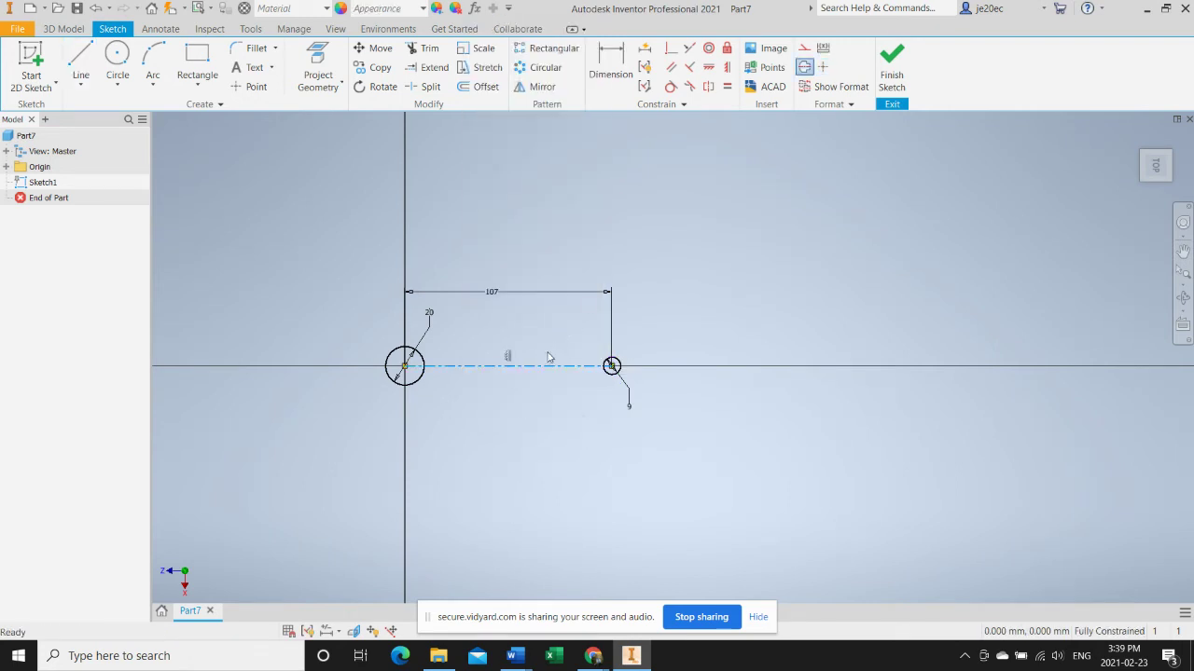
{"action": "left_click", "coordinate": [556, 401]}
{"action": "scroll", "coordinate": [556, 399], "scroll_direction": "up", "scroll_amount": 4}
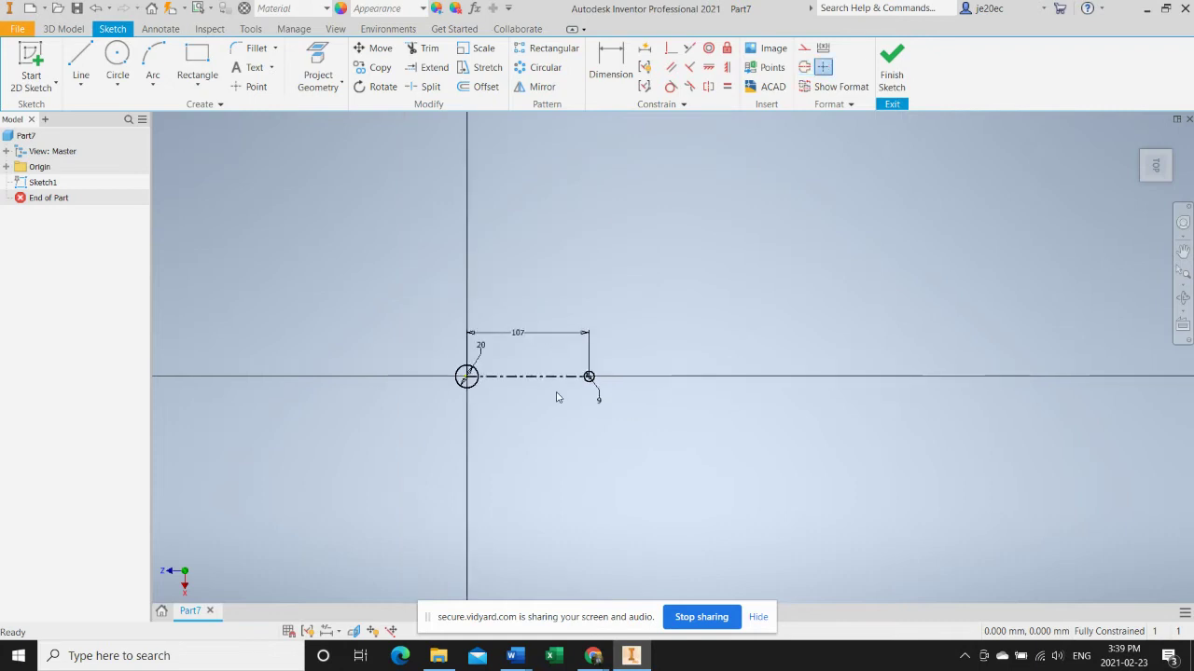
{"action": "middle_click_drag", "start_coordinate": [493, 386], "coordinate": [633, 387]}
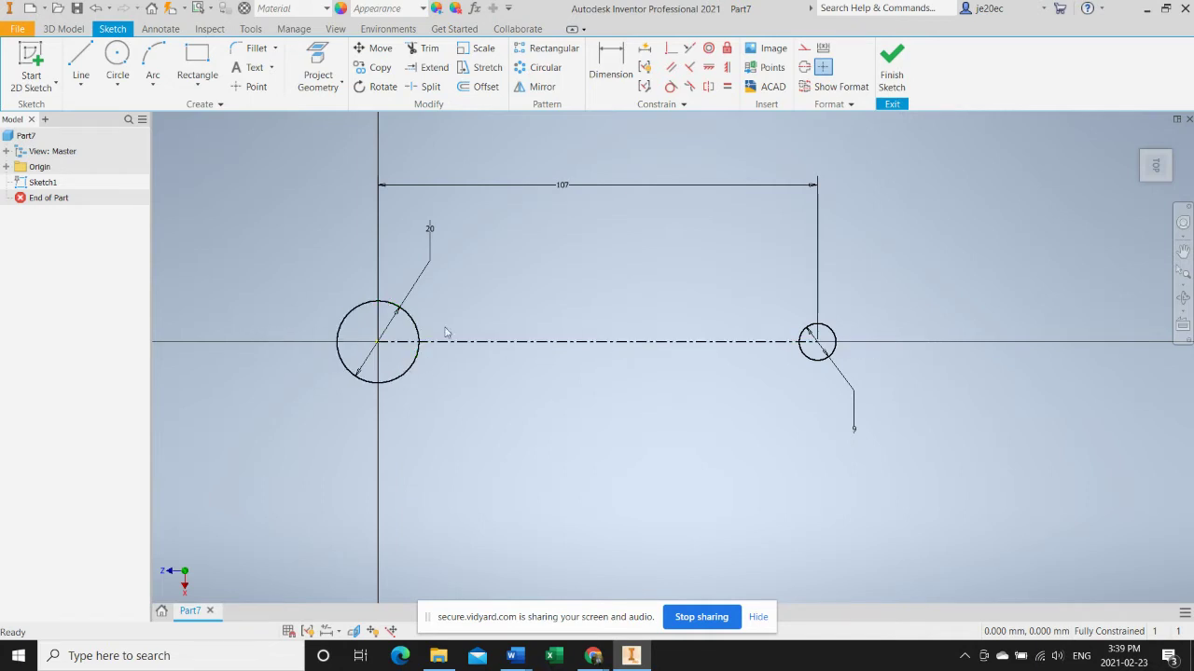
{"action": "left_click", "coordinate": [117, 56]}
Step: Draw larger concentric circles around both the left and right holes
{"action": "left_click", "coordinate": [378, 341]}
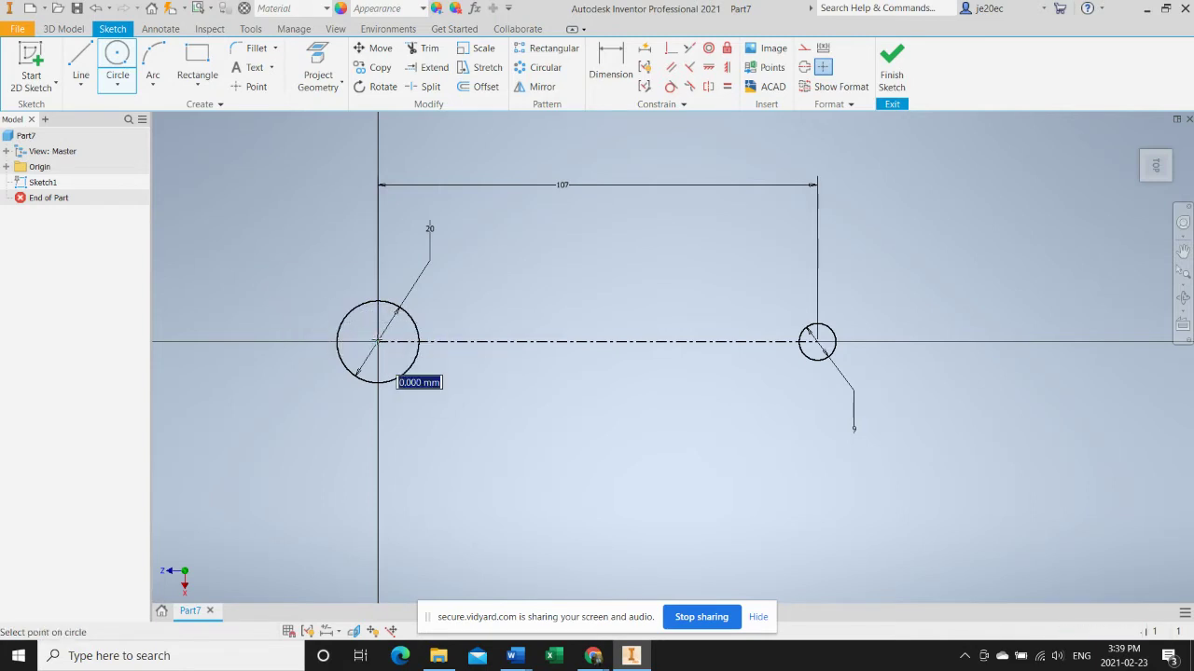
{"action": "left_click", "coordinate": [344, 278]}
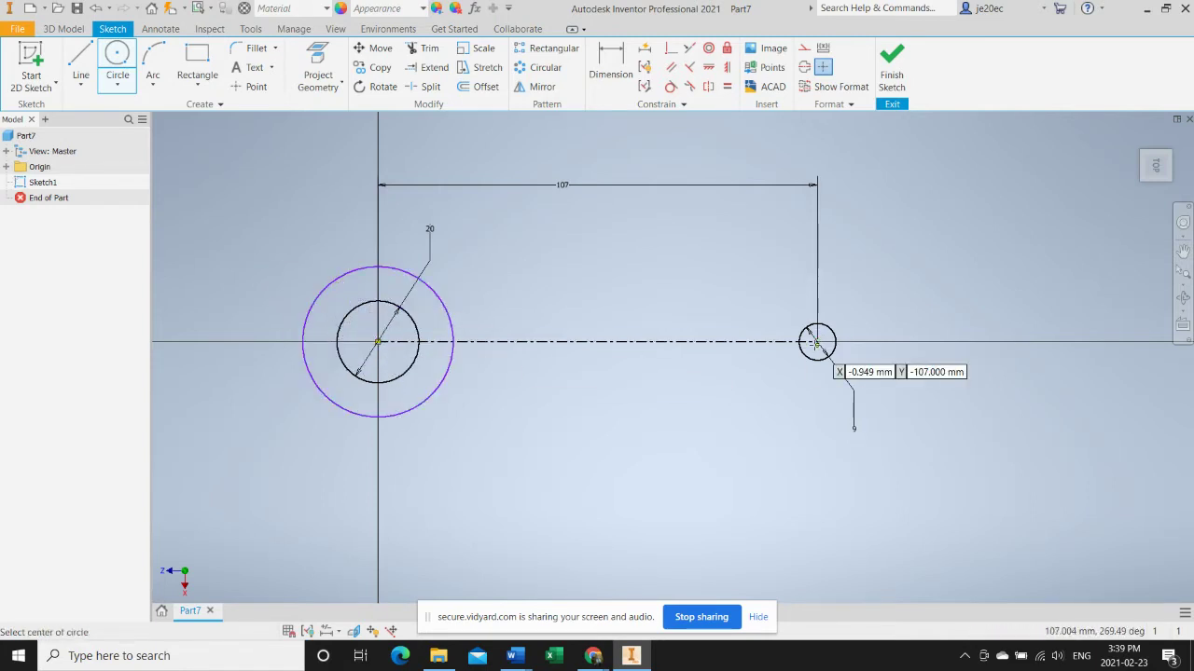
{"action": "left_click", "coordinate": [816, 342]}
{"action": "left_click", "coordinate": [817, 300]}
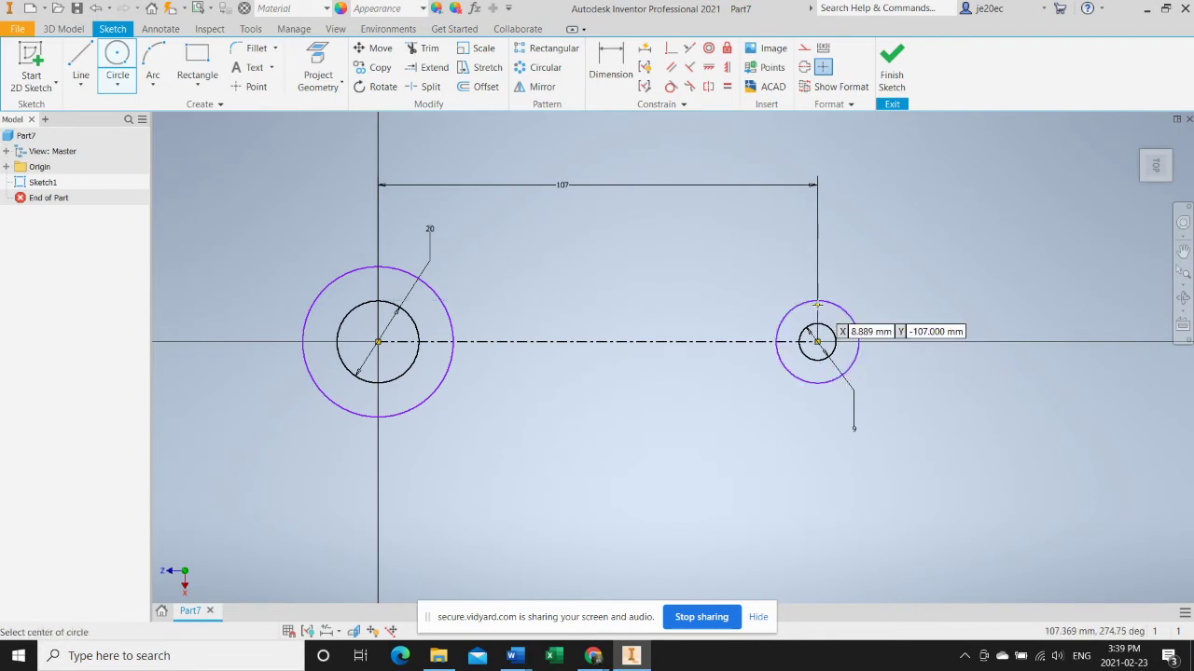
Step: Dimension the large left outer circle to 32 mm and the small right one to 20 mm
{"action": "left_click", "coordinate": [615, 61]}
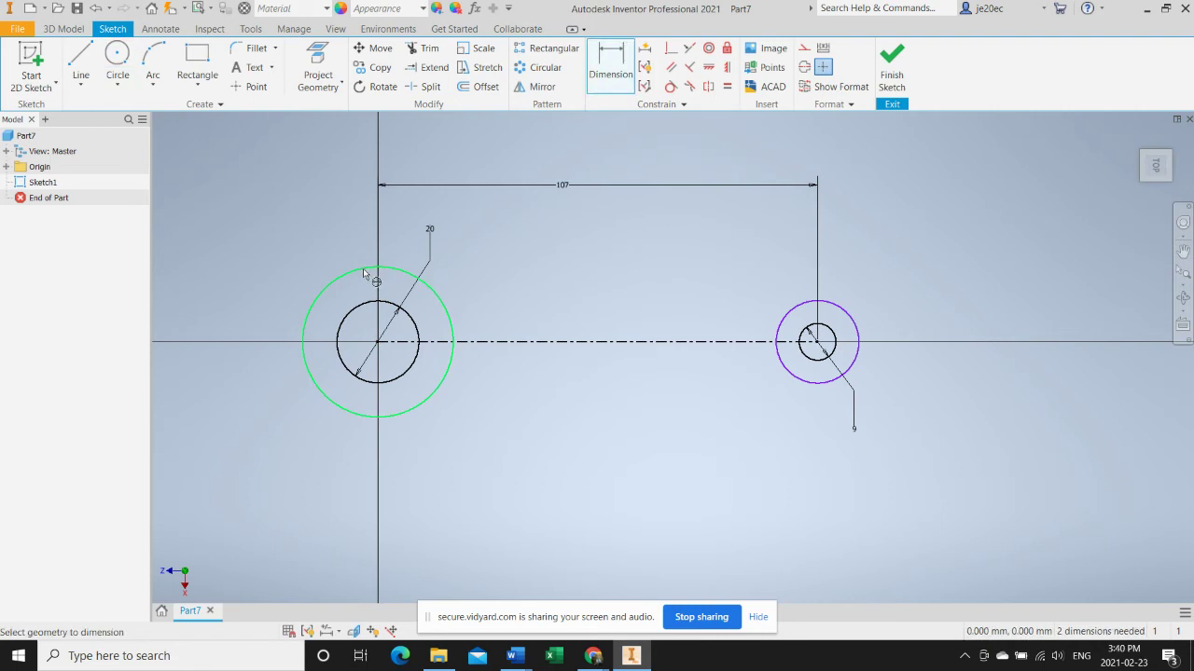
{"action": "left_click", "coordinate": [365, 273]}
{"action": "left_click", "coordinate": [322, 203]}
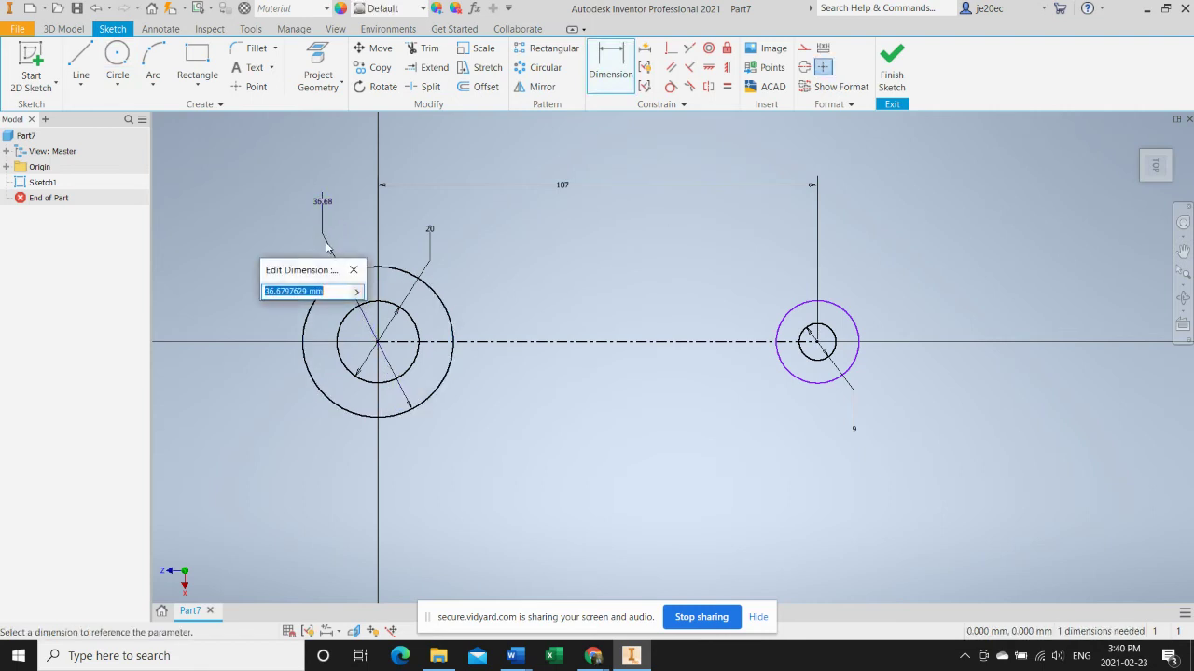
{"action": "type", "text": "32"}
{"action": "key", "text": "Return"}
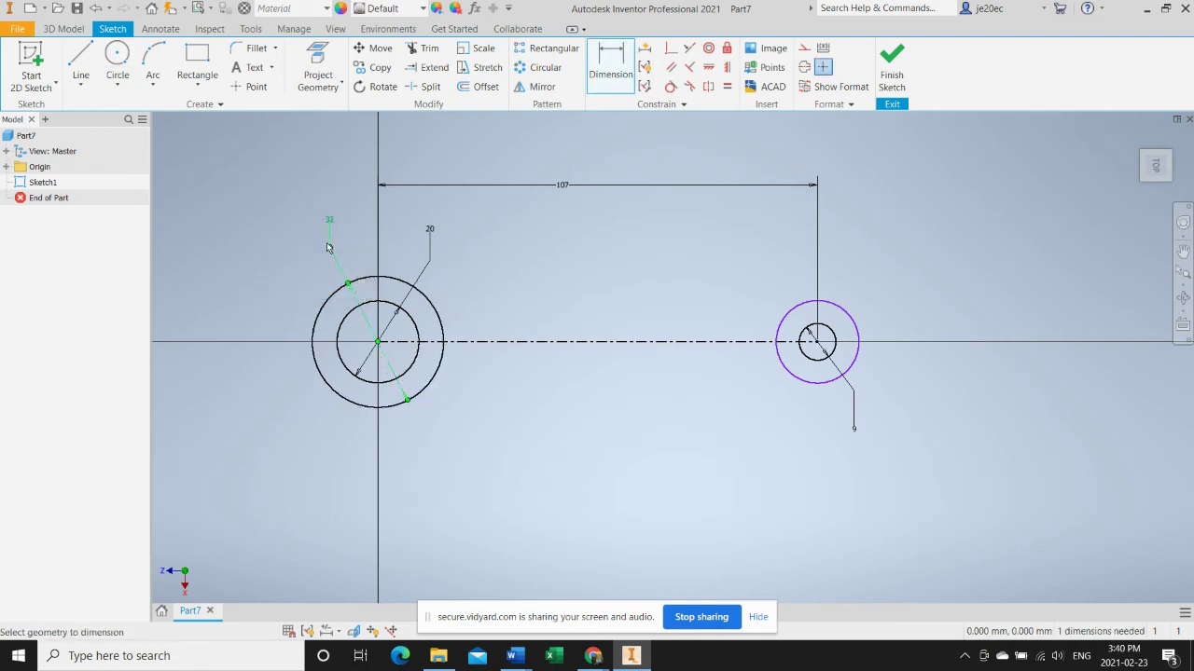
{"action": "left_click", "coordinate": [842, 312]}
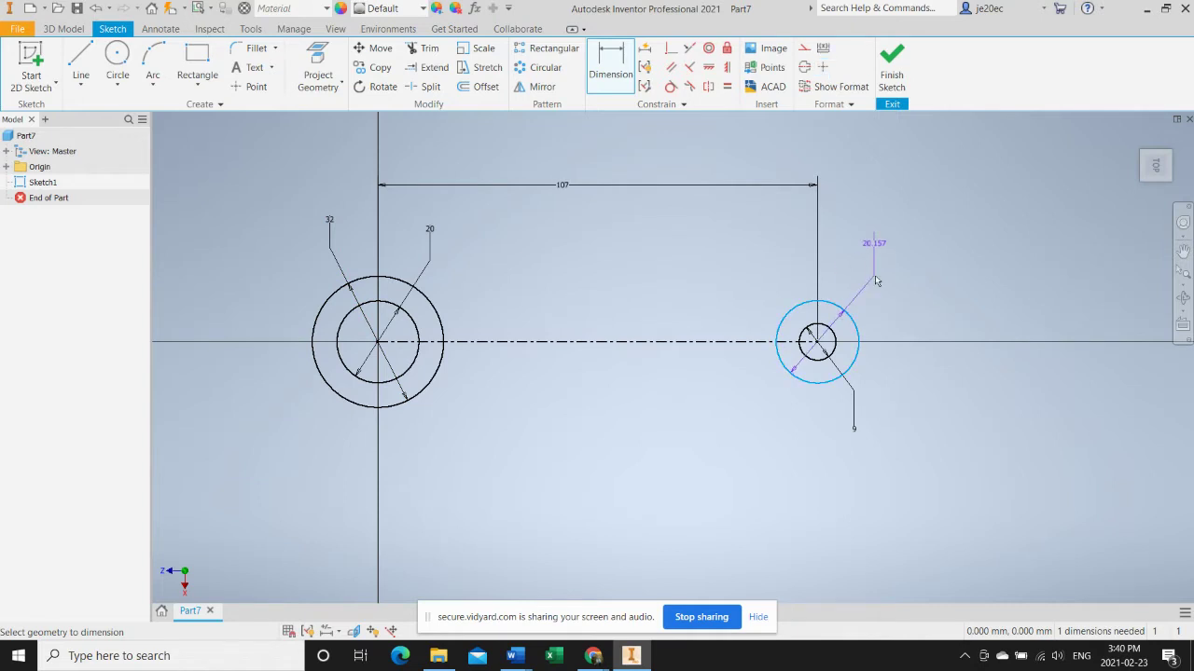
{"action": "left_click", "coordinate": [868, 279]}
{"action": "type", "text": "20"}
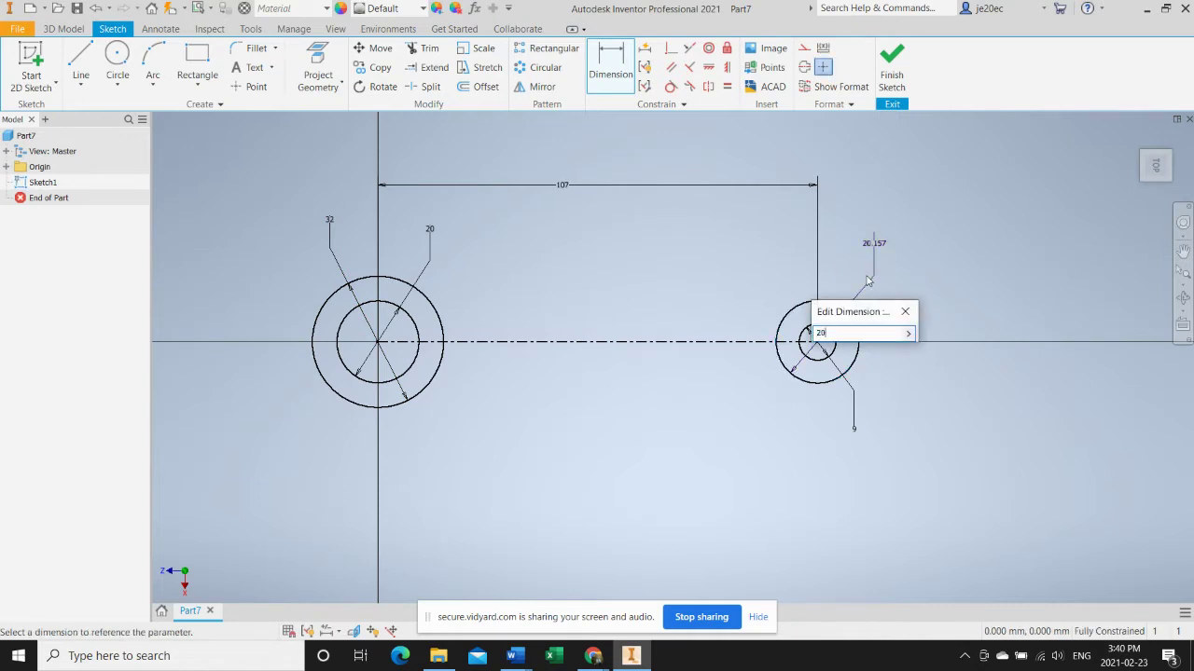
{"action": "key", "text": "Return"}
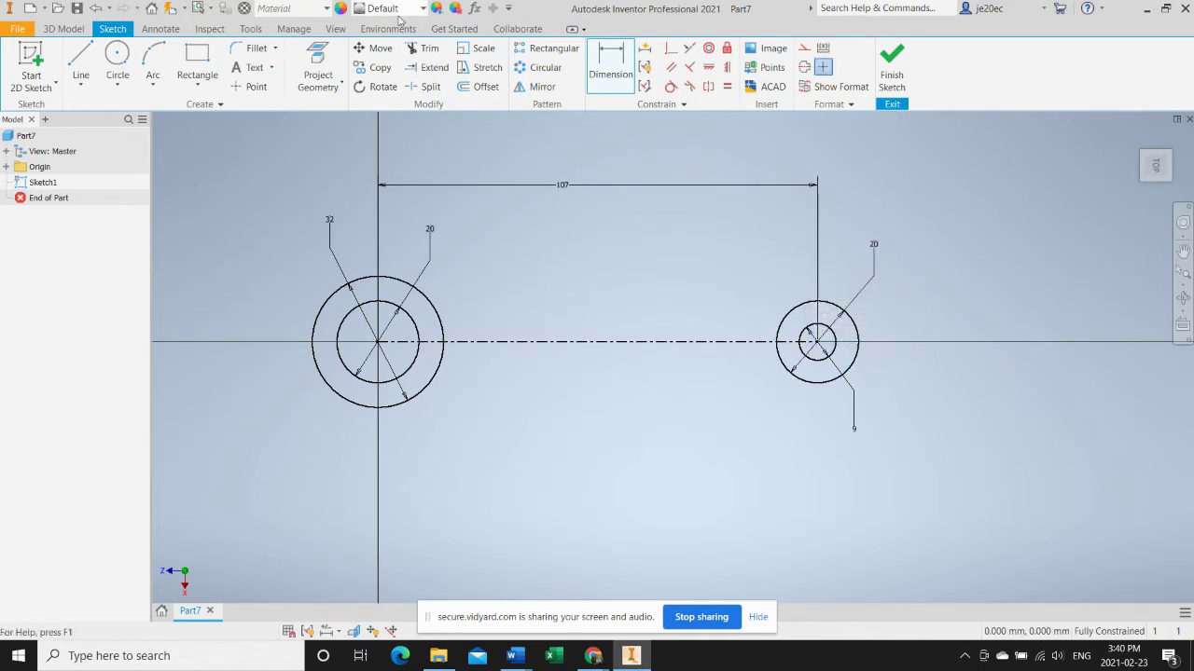
{"action": "left_click", "coordinate": [81, 56]}
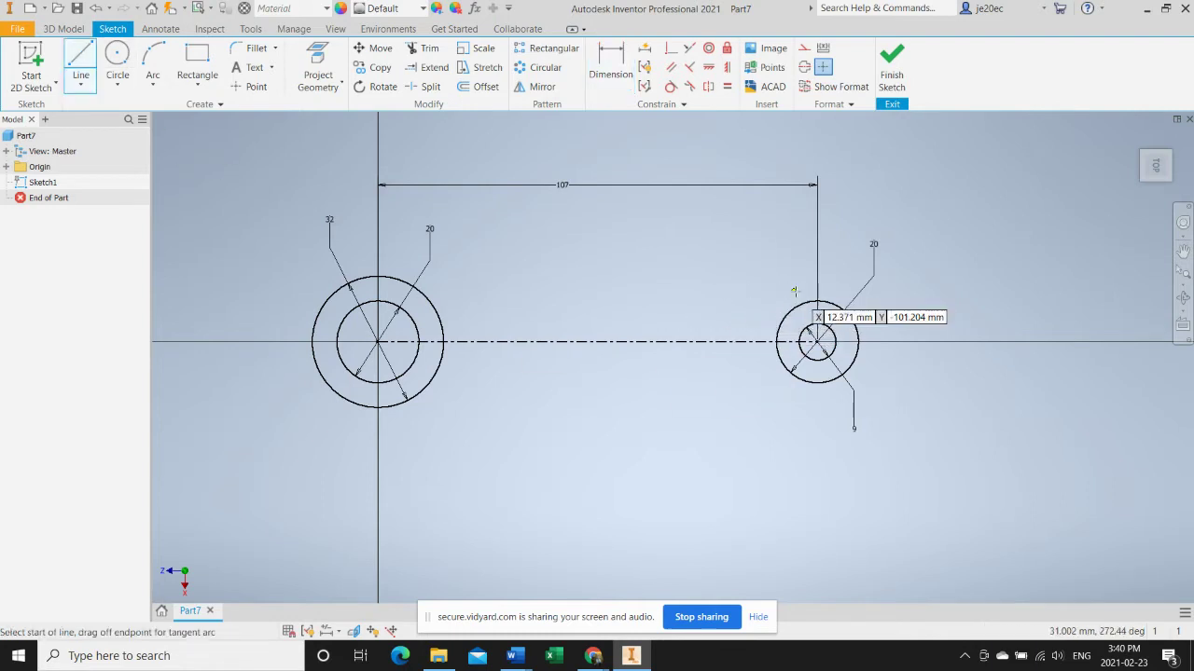
Step: Draw top and bottom lines between the outer circles, then delete the bottom line
{"action": "left_click", "coordinate": [817, 300]}
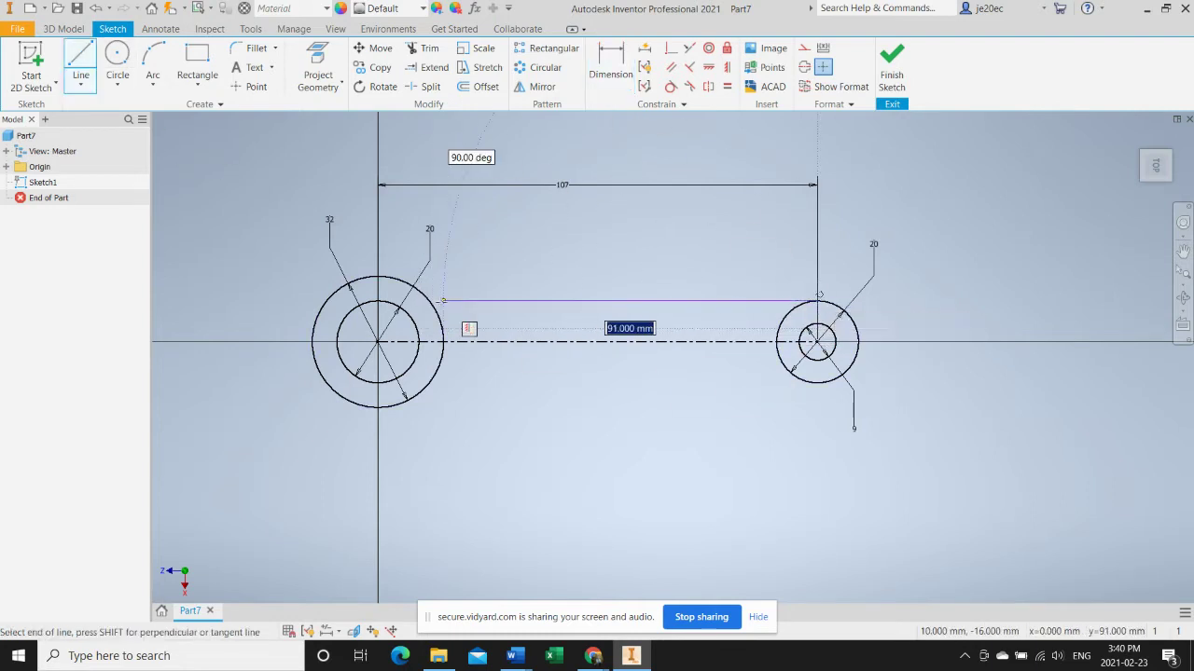
{"action": "double_click", "coordinate": [430, 301]}
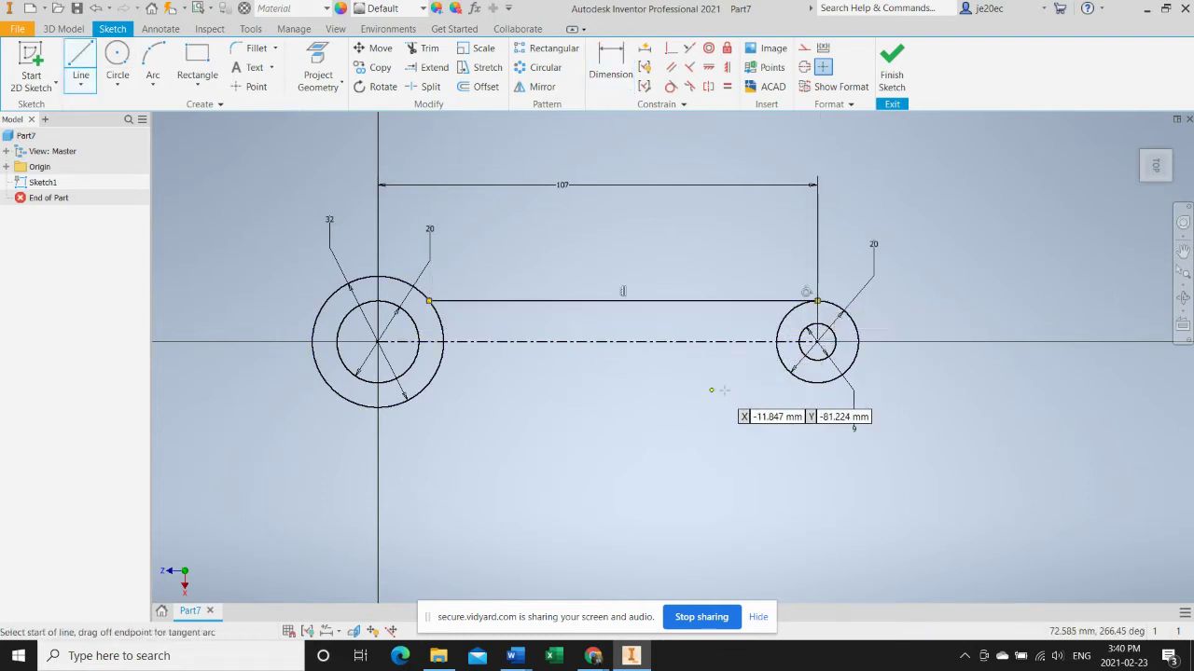
{"action": "left_click", "coordinate": [817, 384]}
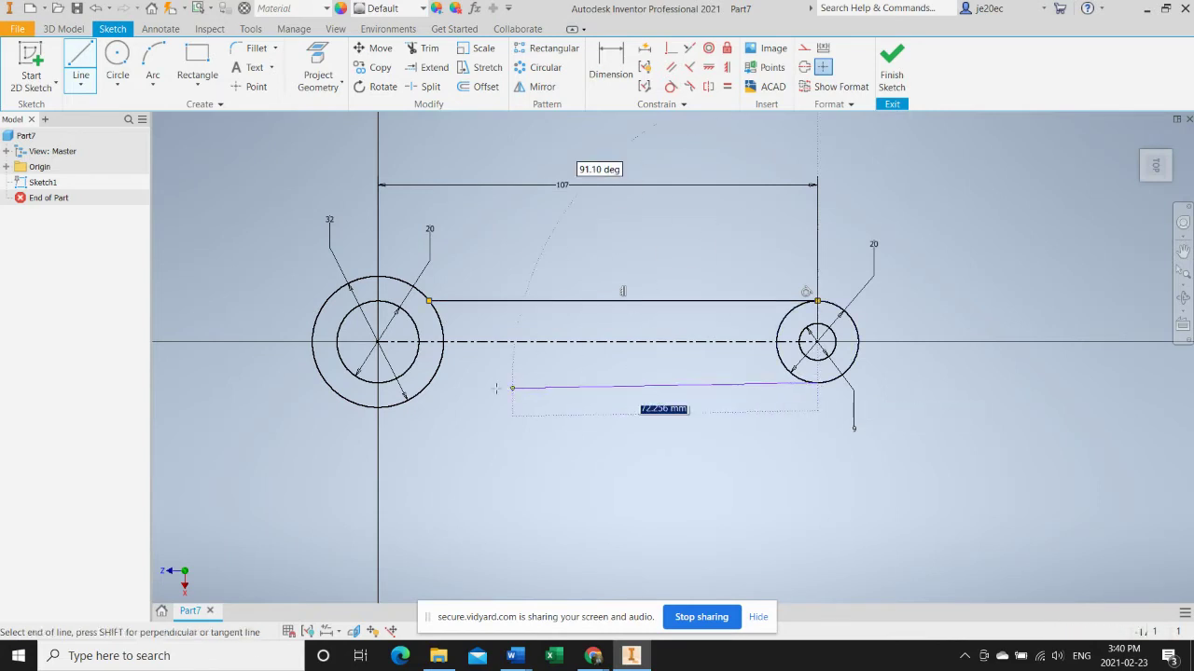
{"action": "double_click", "coordinate": [432, 377]}
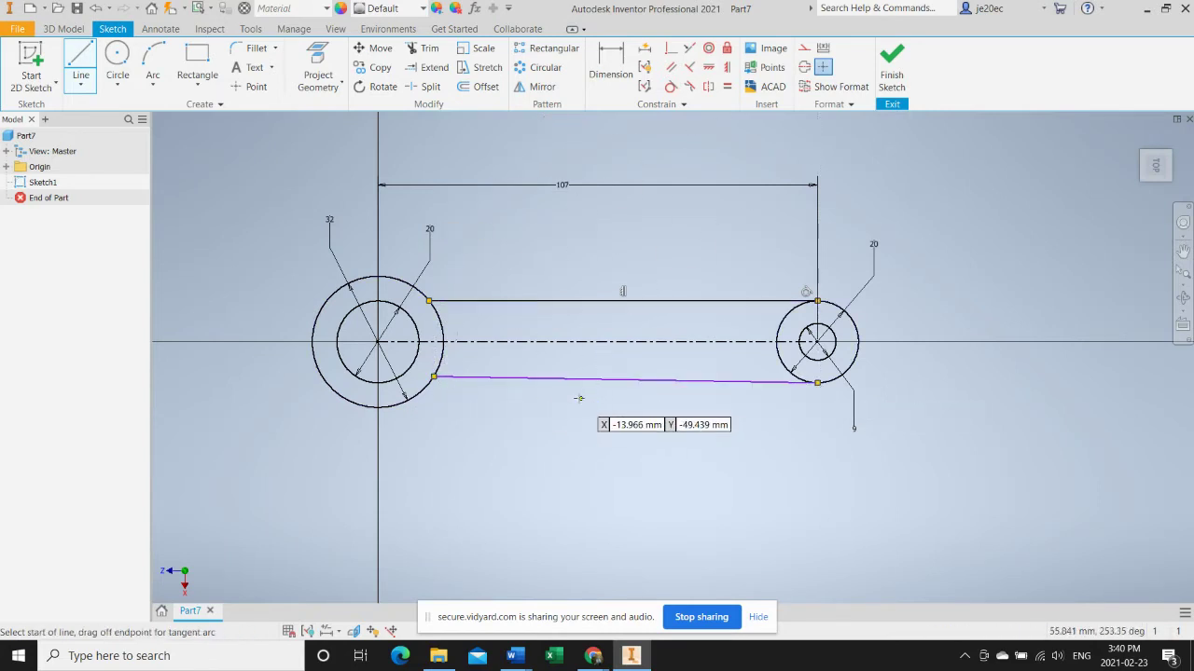
{"action": "key", "text": "Escape"}
{"action": "left_click", "coordinate": [641, 379]}
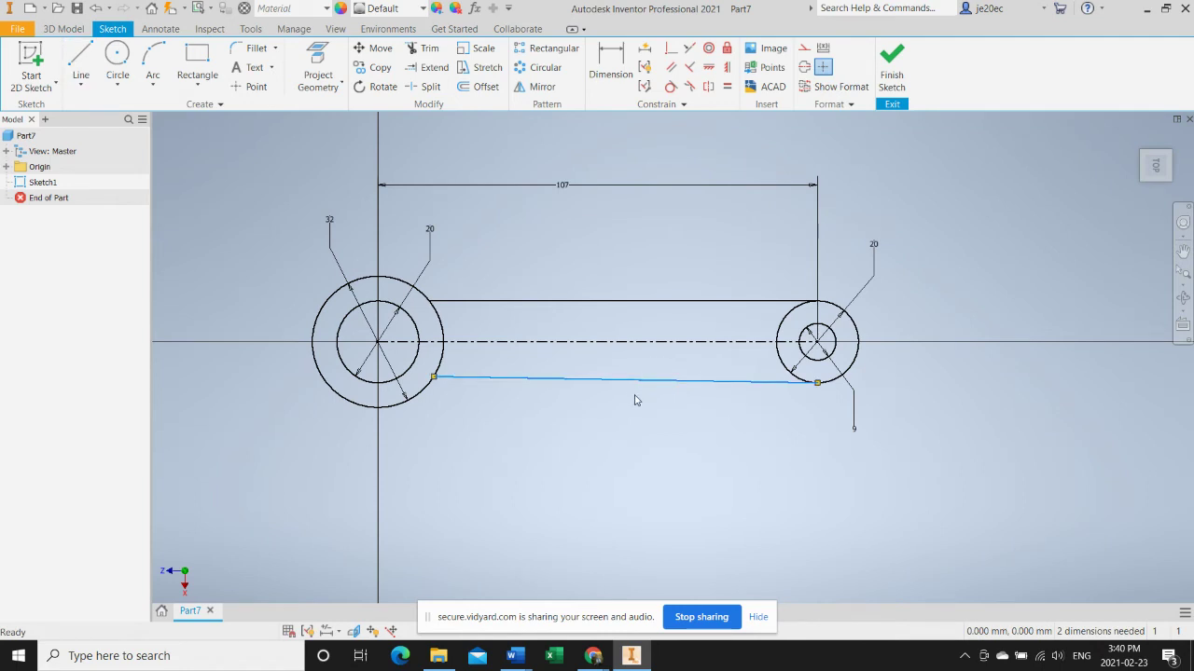
{"action": "key", "text": "Delete"}
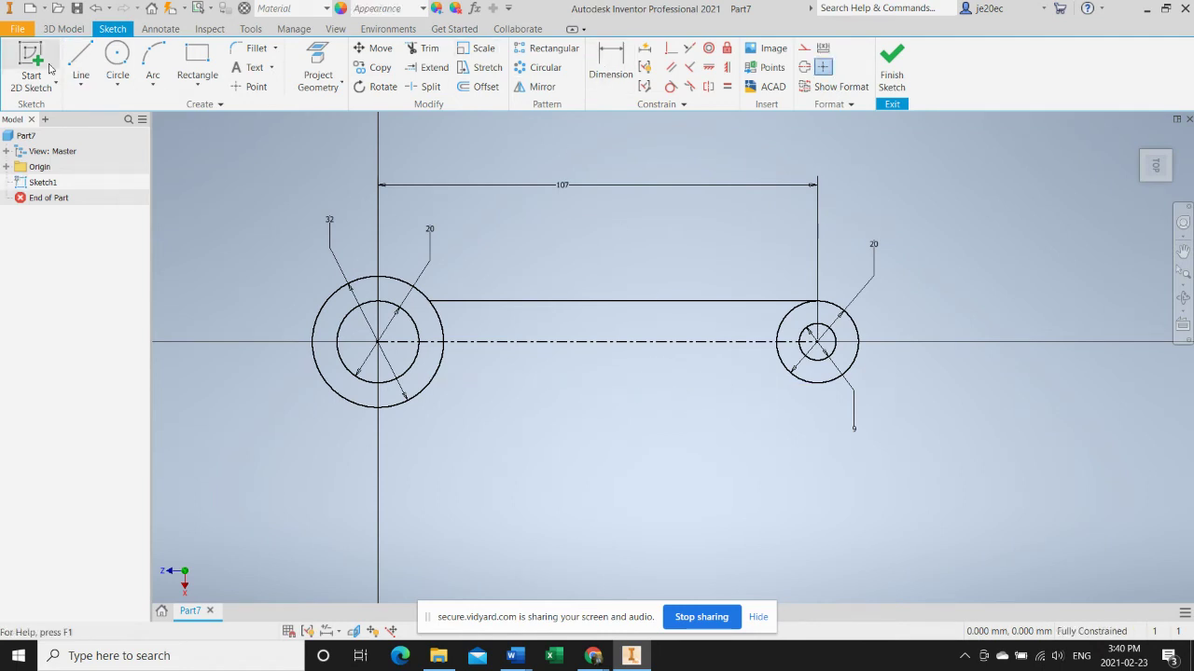
Step: Redraw the bottom handle line between the circles and check the top line's horizontal constraint
{"action": "left_click", "coordinate": [82, 65]}
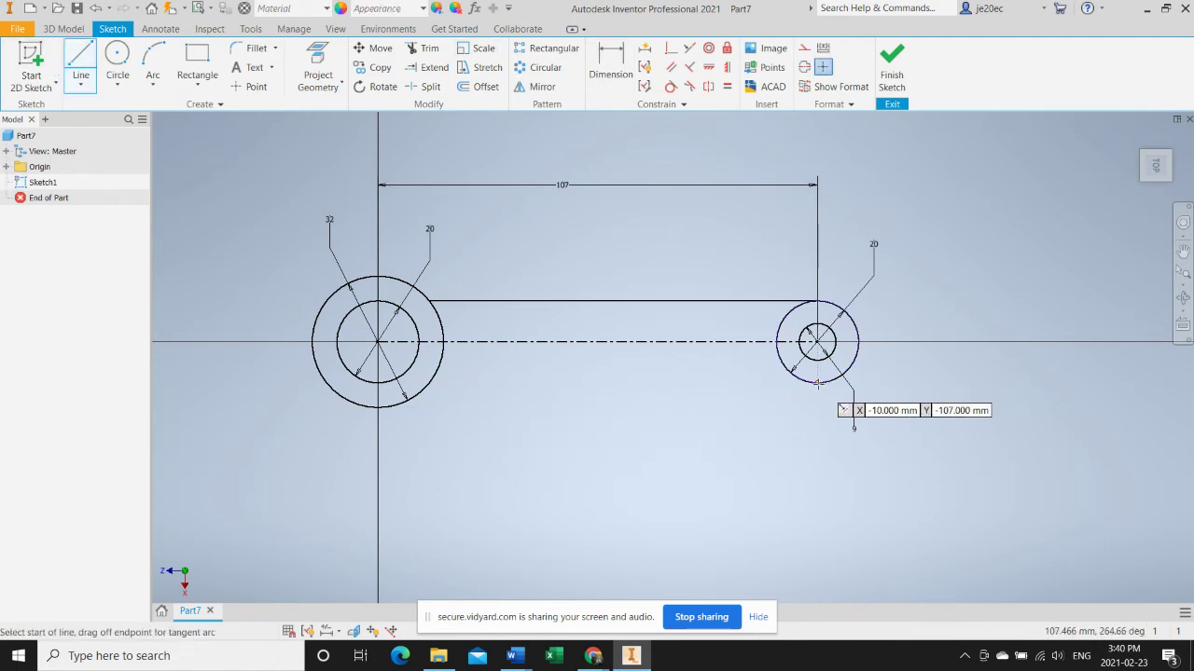
{"action": "left_click", "coordinate": [816, 383]}
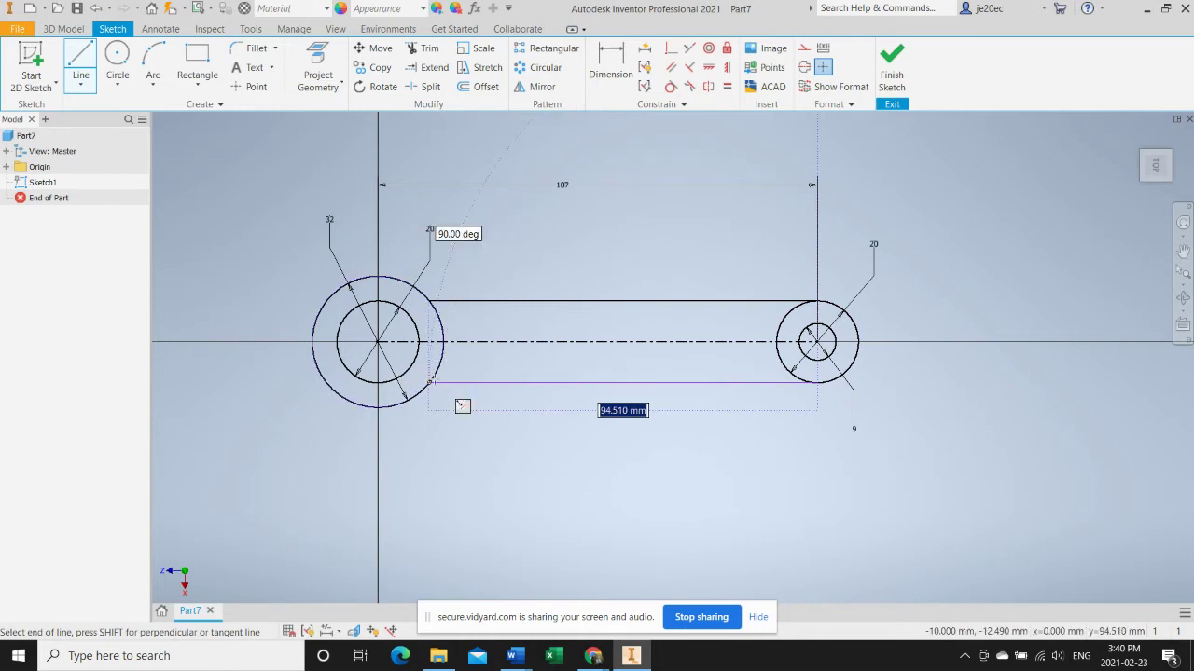
{"action": "left_click", "coordinate": [431, 381]}
{"action": "key", "text": "Escape"}
{"action": "key", "text": "Escape"}
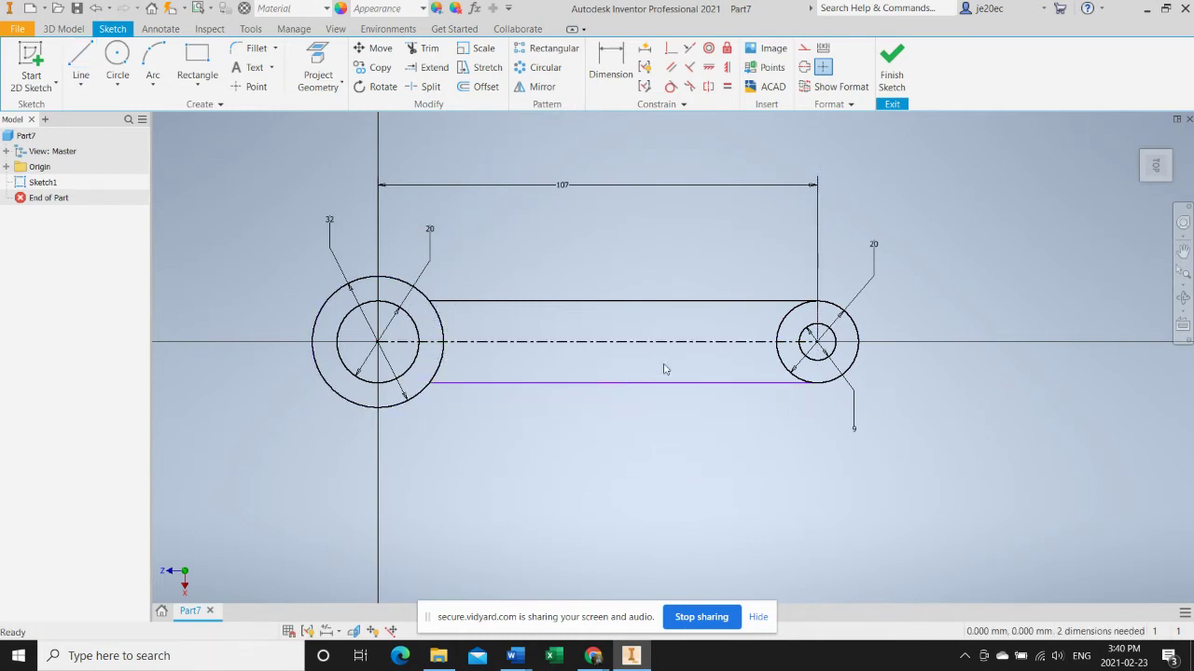
{"action": "left_click", "coordinate": [650, 301]}
{"action": "left_click", "coordinate": [623, 295]}
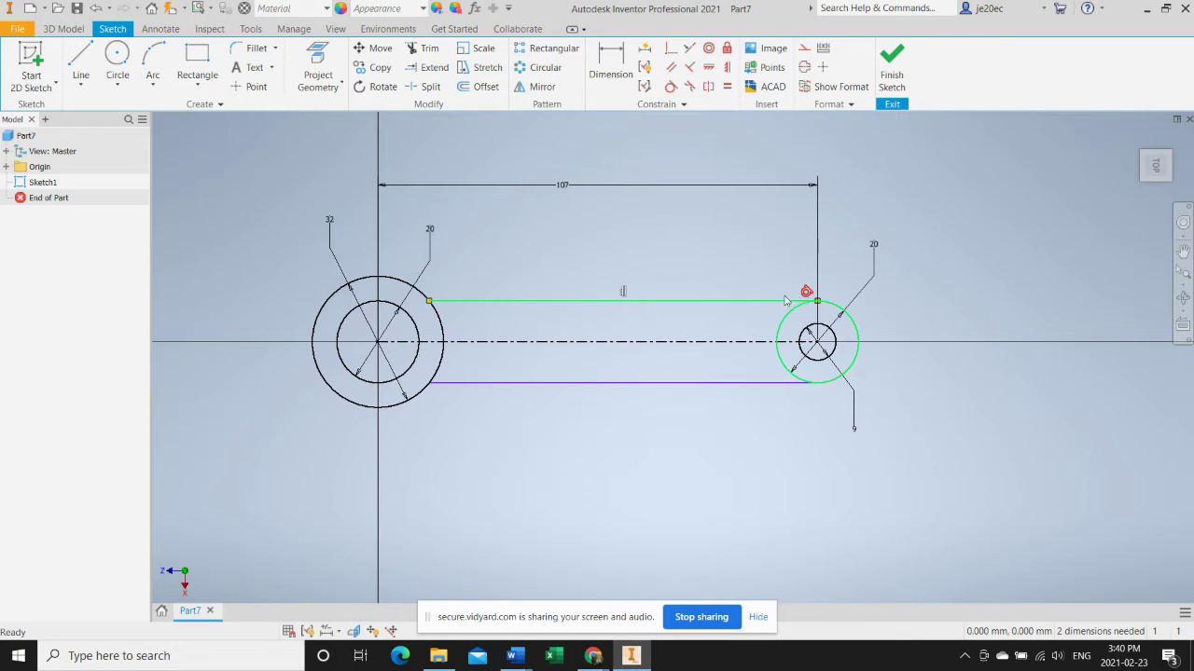
{"action": "left_click", "coordinate": [783, 235]}
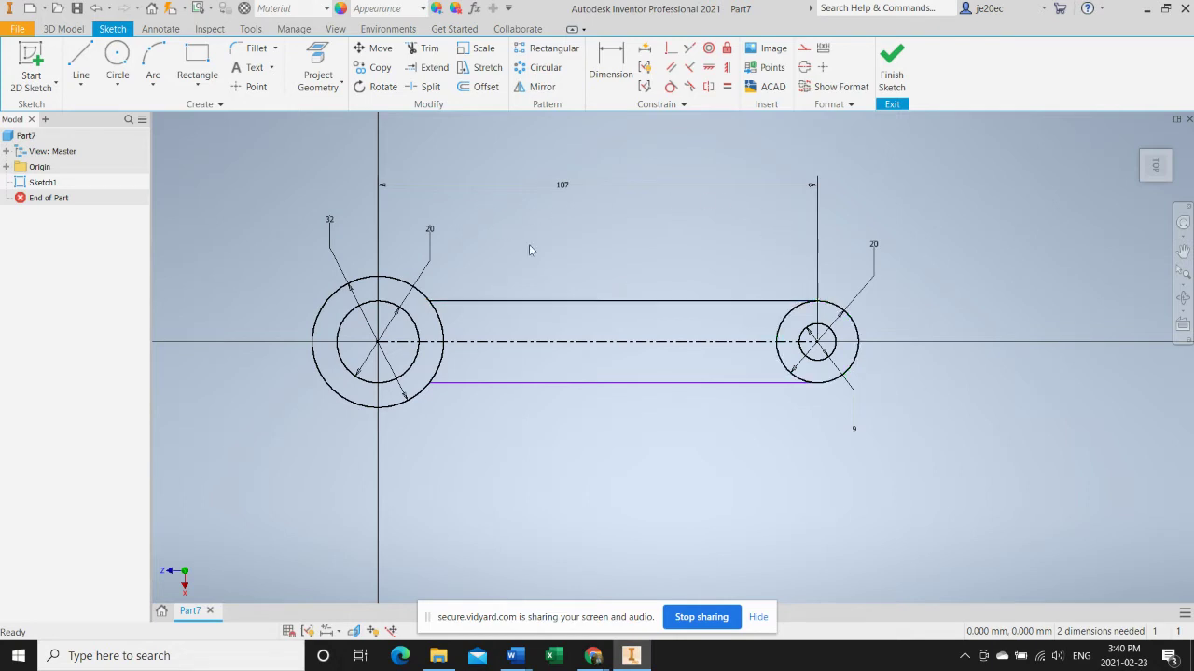
Step: Make the top handle line parallel to the bottom line, and the bottom line tangent to the 20 mm circle
{"action": "left_click", "coordinate": [635, 384]}
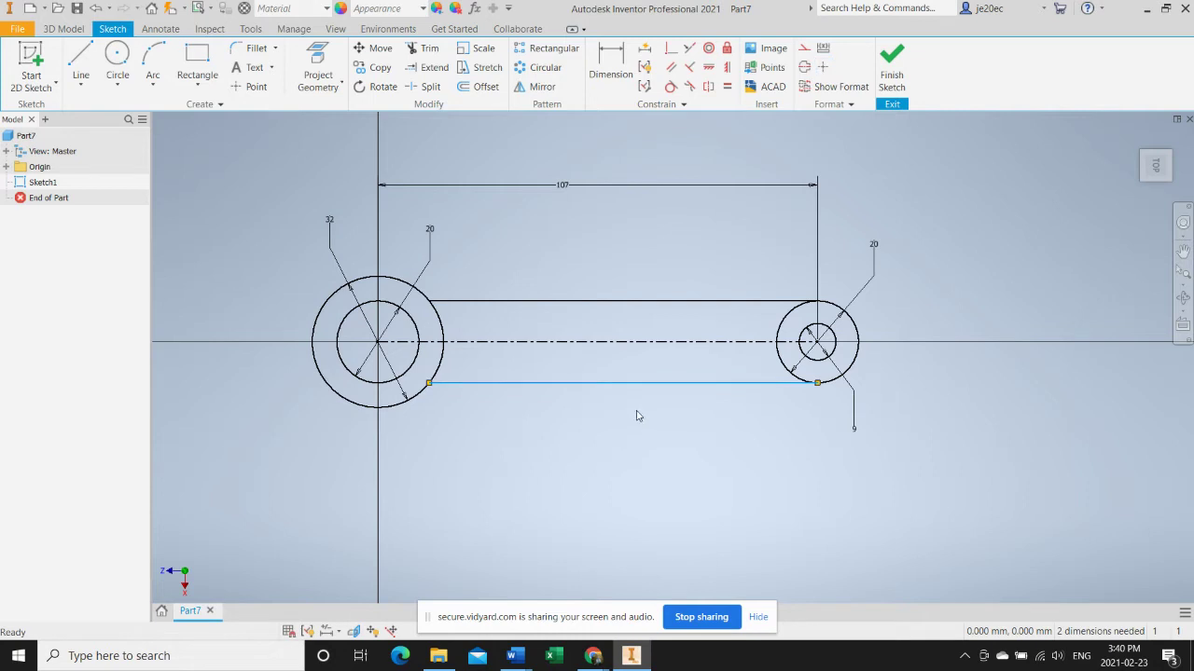
{"action": "left_click", "coordinate": [672, 68]}
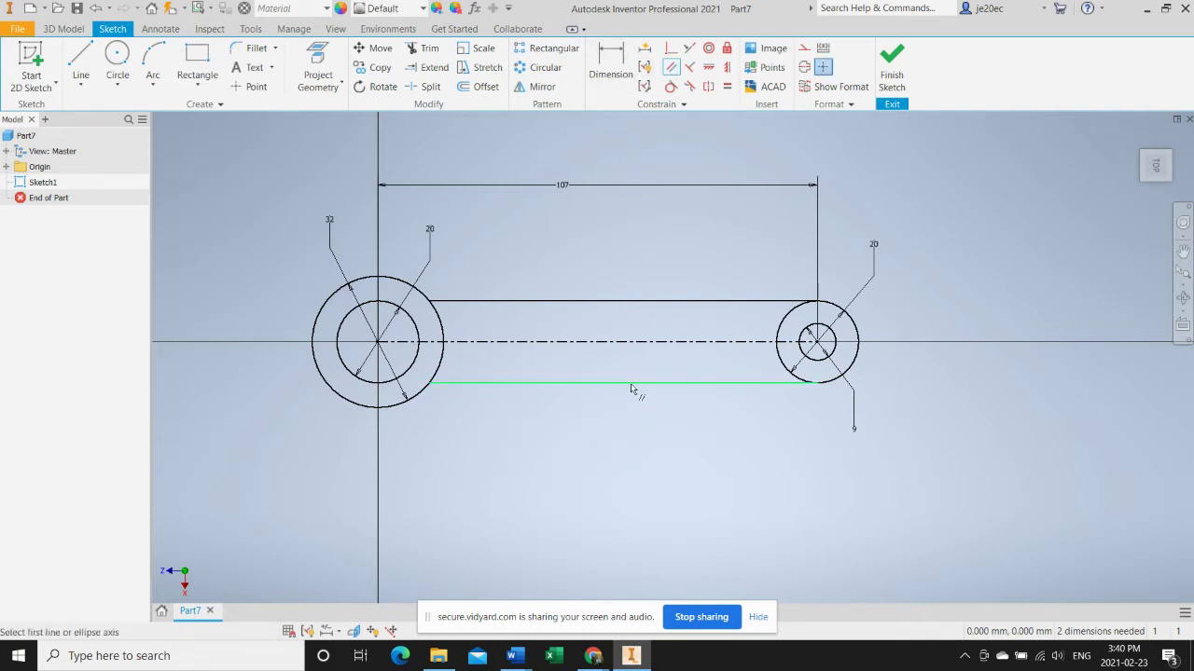
{"action": "left_click", "coordinate": [635, 381]}
{"action": "left_click", "coordinate": [653, 302]}
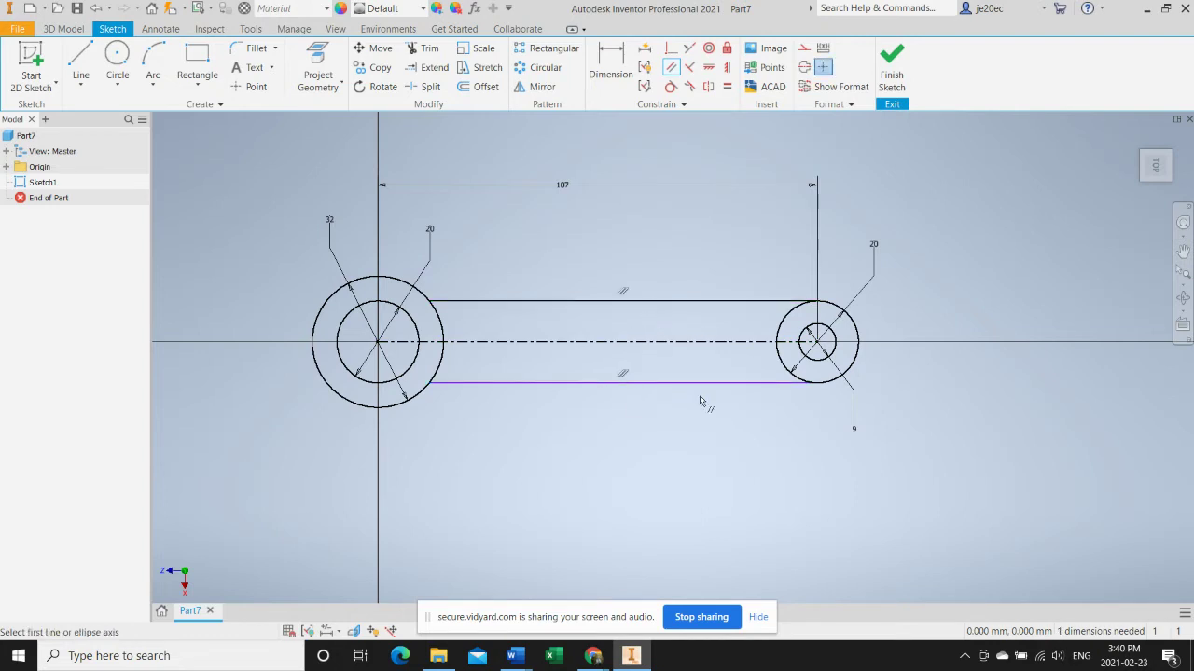
{"action": "left_click", "coordinate": [710, 384]}
{"action": "left_click", "coordinate": [669, 88]}
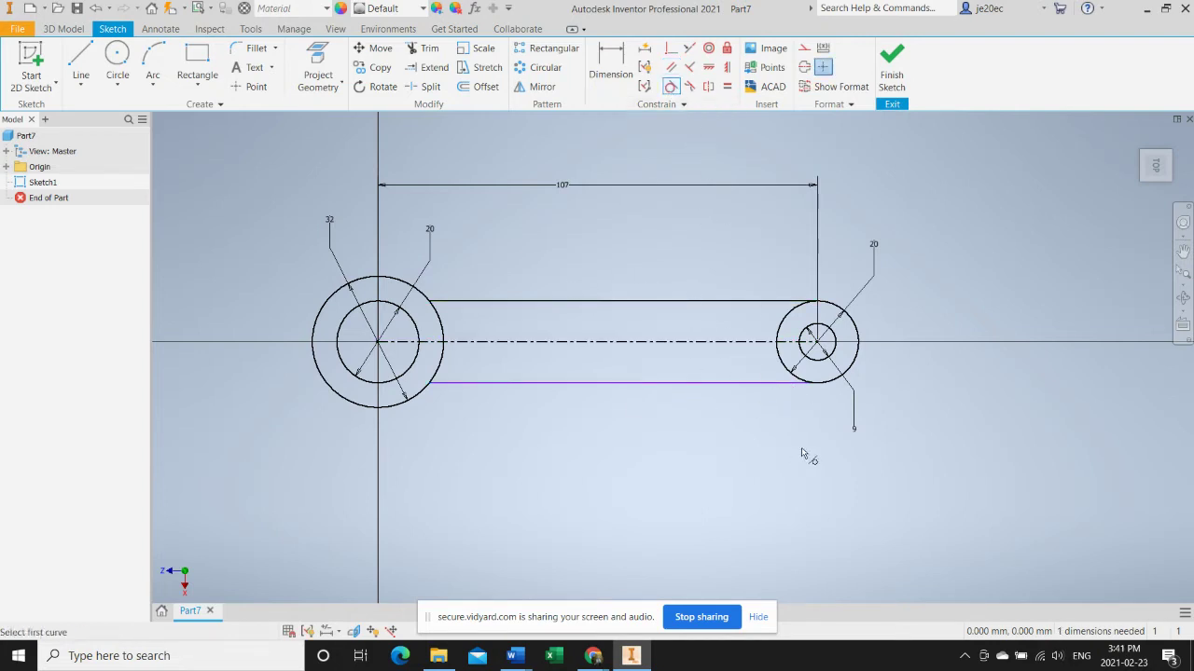
{"action": "left_click", "coordinate": [782, 390]}
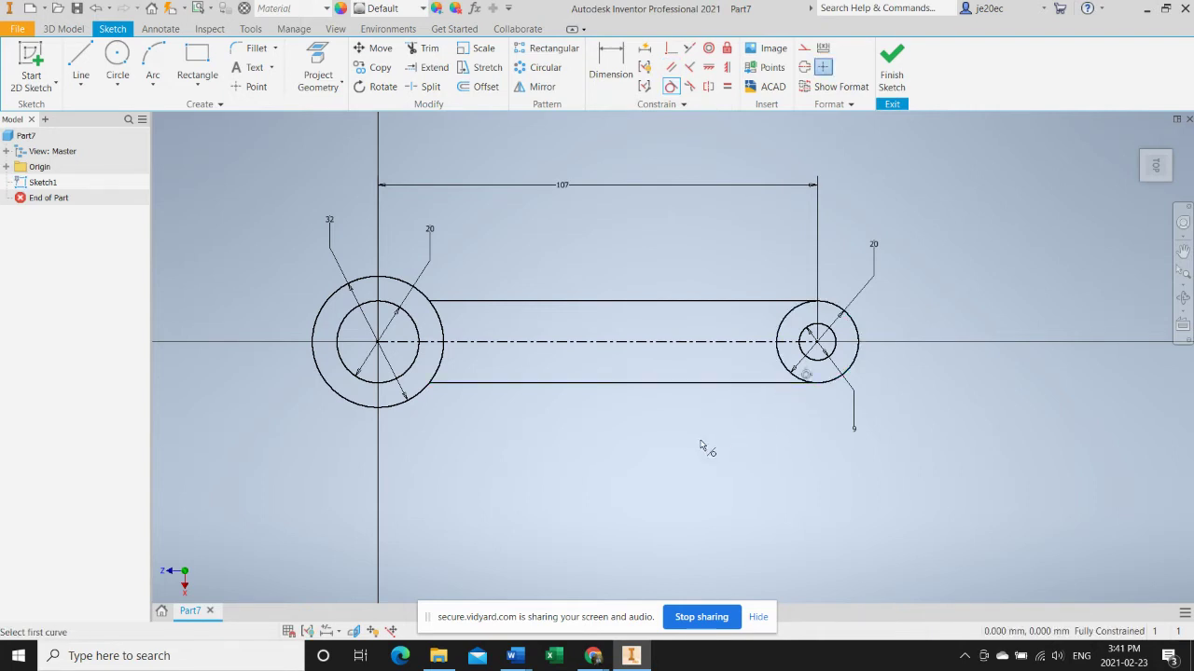
{"action": "key", "text": "Escape"}
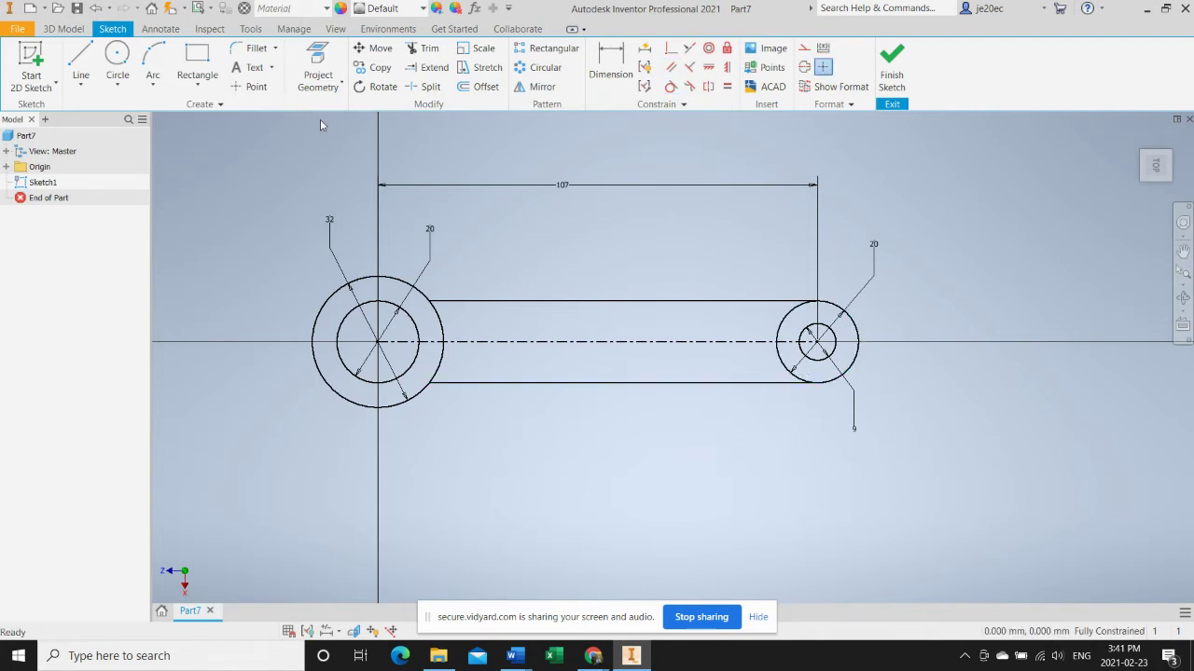
Step: Draw two short jaw lines, upper and lower, inside the 32 mm head circle
{"action": "left_click", "coordinate": [93, 79]}
{"action": "left_click", "coordinate": [378, 341]}
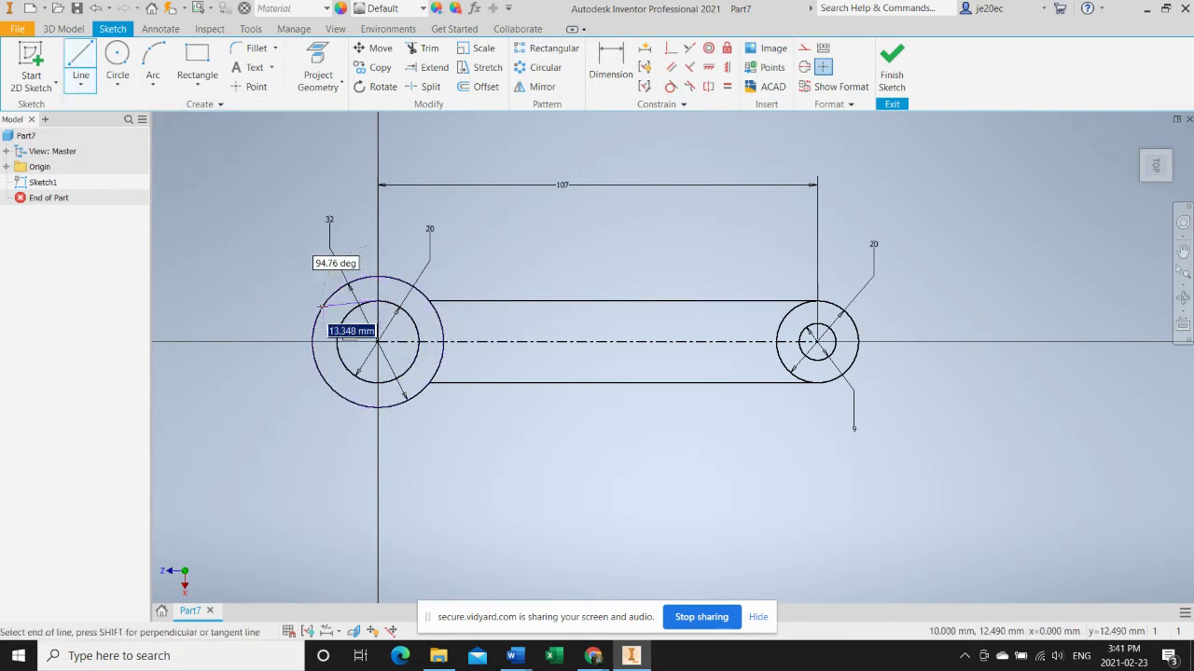
{"action": "double_click", "coordinate": [325, 301]}
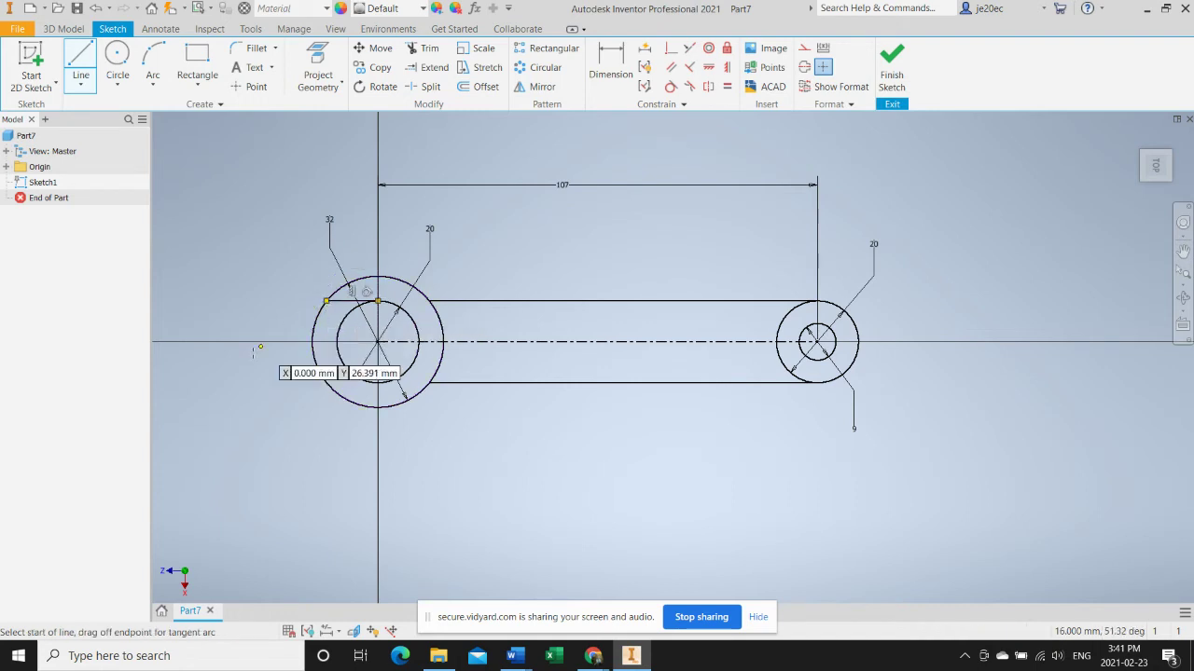
{"action": "left_click", "coordinate": [378, 382]}
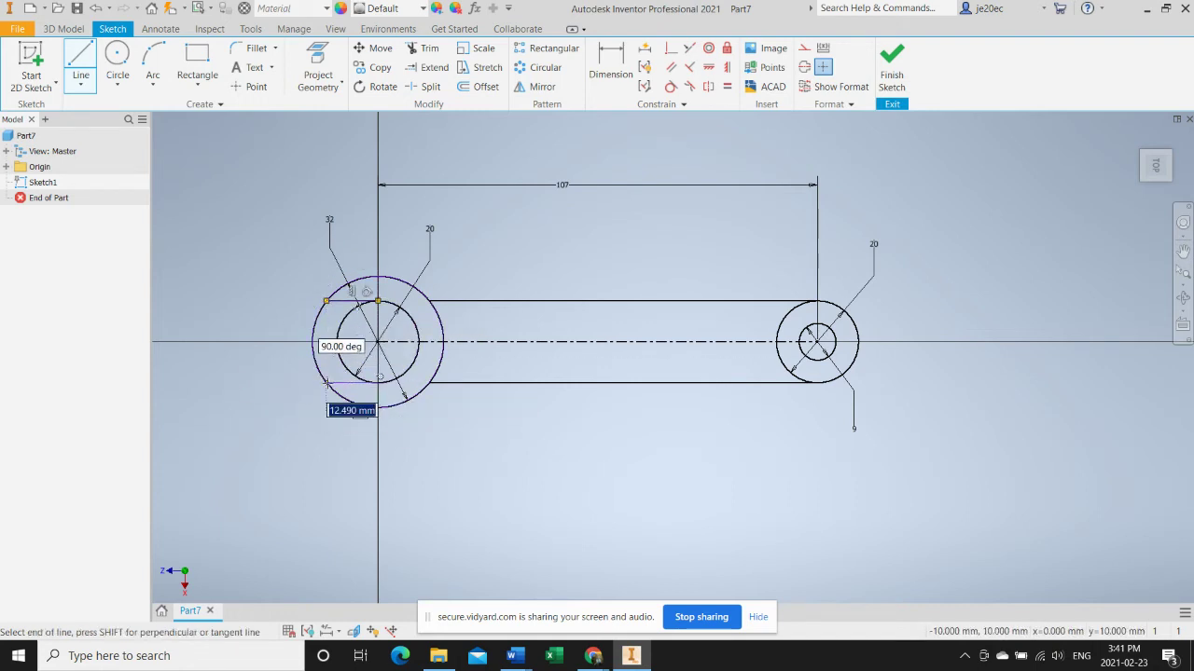
{"action": "double_click", "coordinate": [325, 382]}
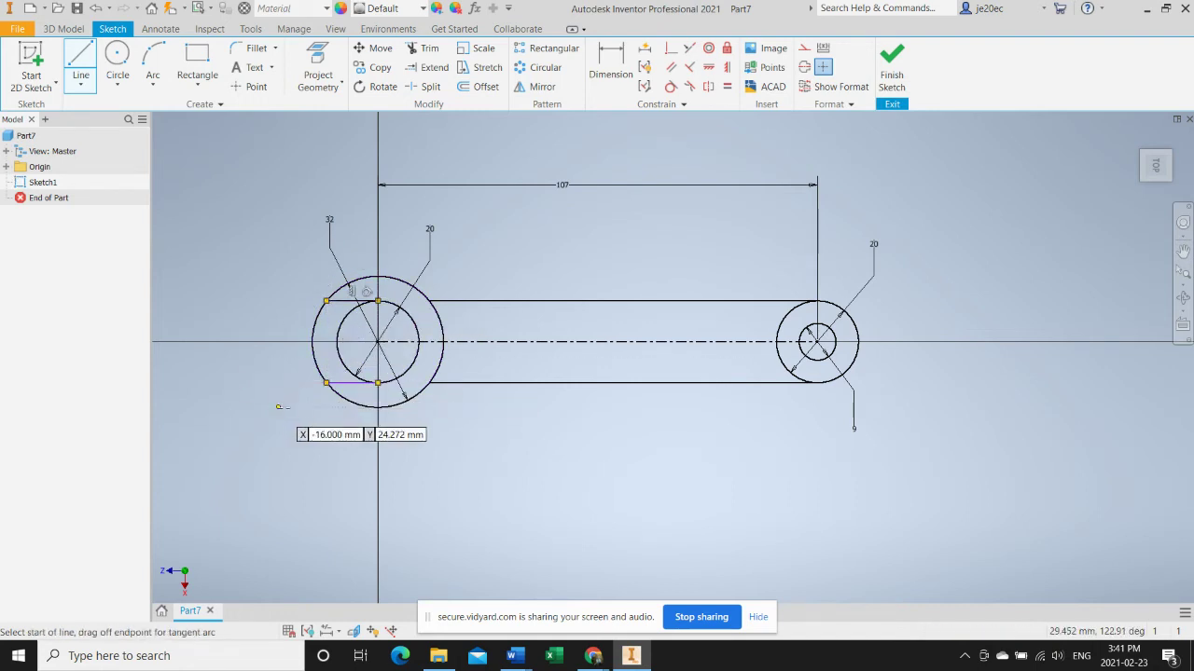
{"action": "key", "text": "Escape"}
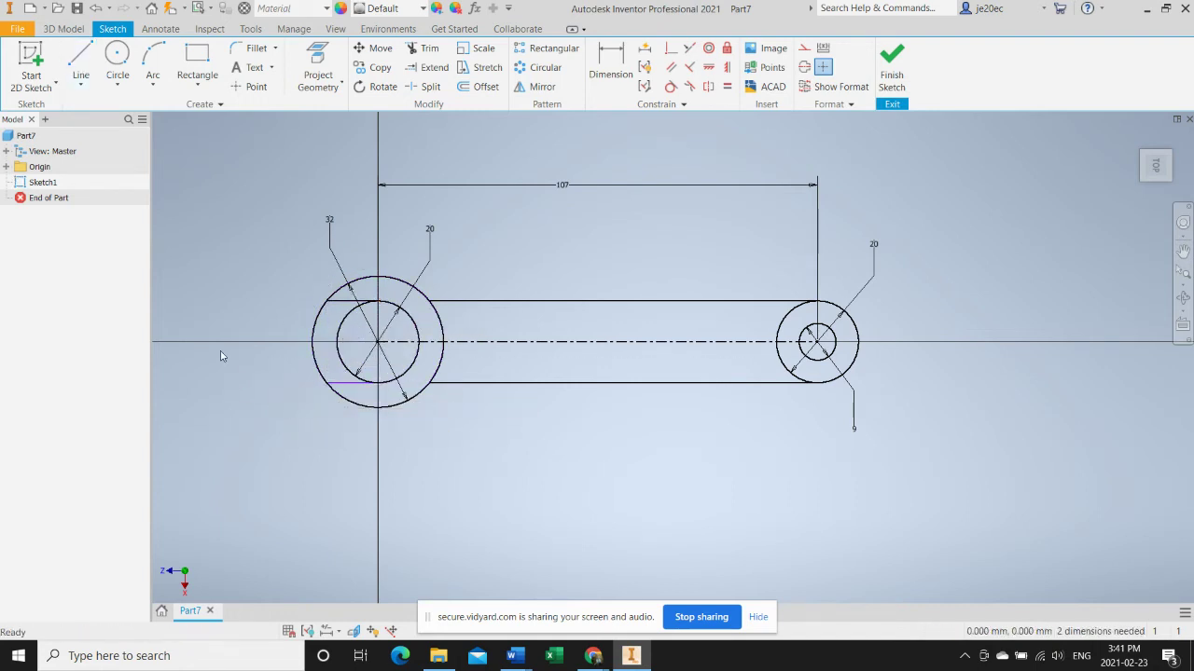
Step: Make the jaw lines parallel and the inner and outer head circles concentric
{"action": "left_click", "coordinate": [341, 305]}
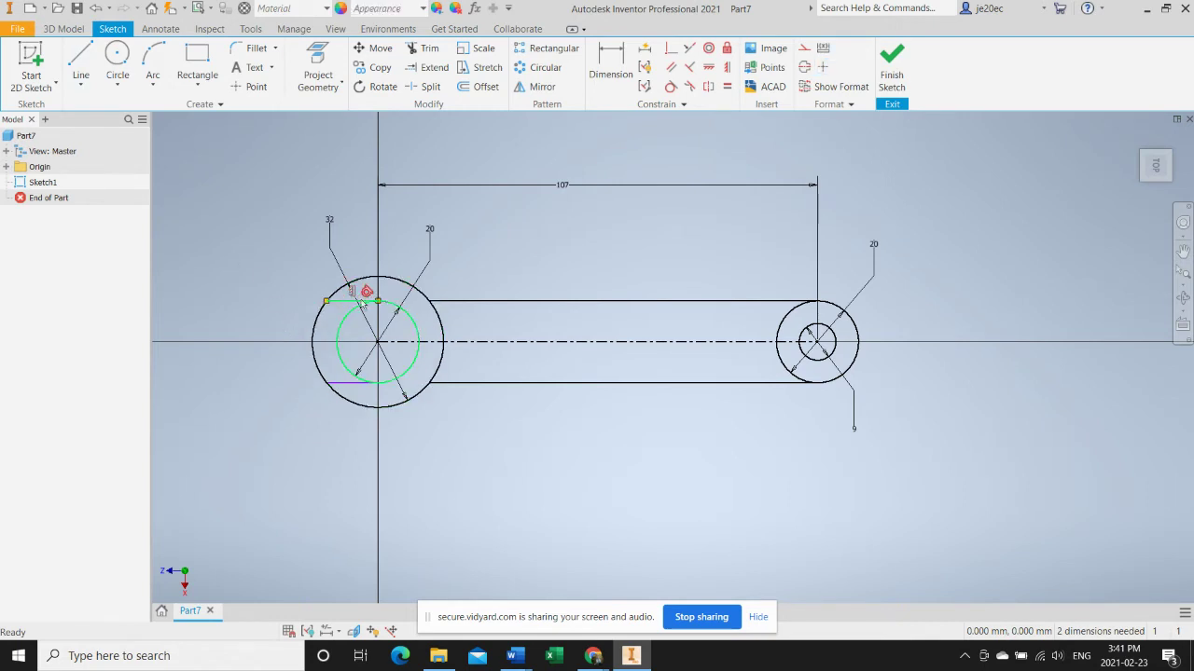
{"action": "key", "text": "Escape"}
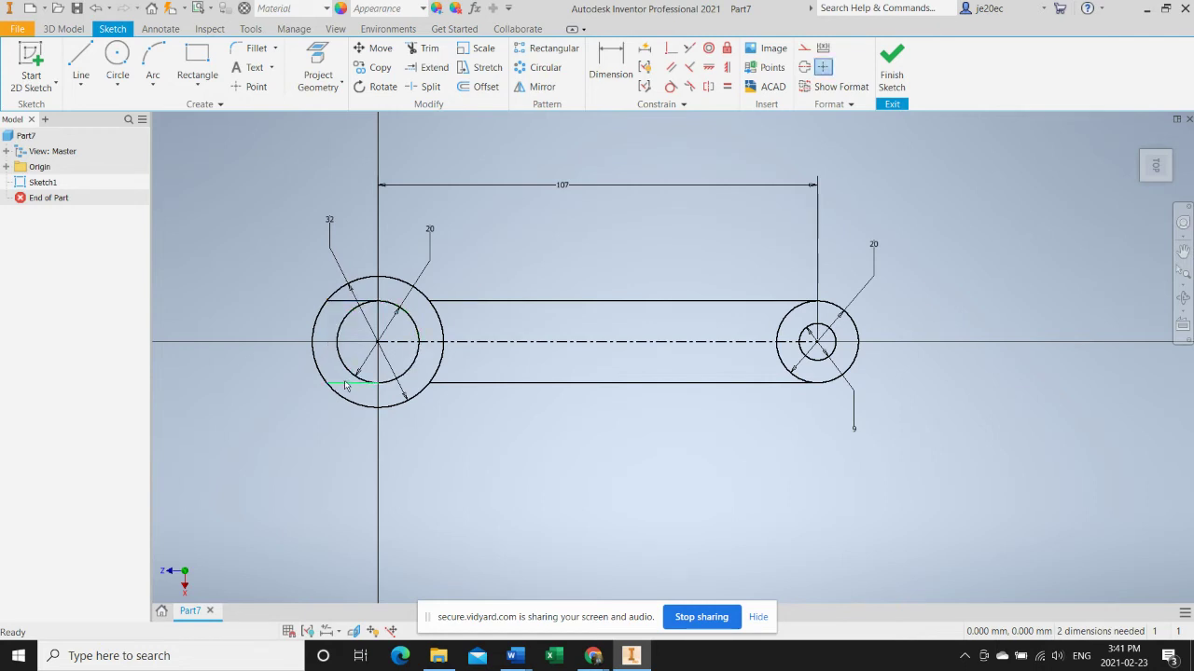
{"action": "left_click", "coordinate": [345, 383]}
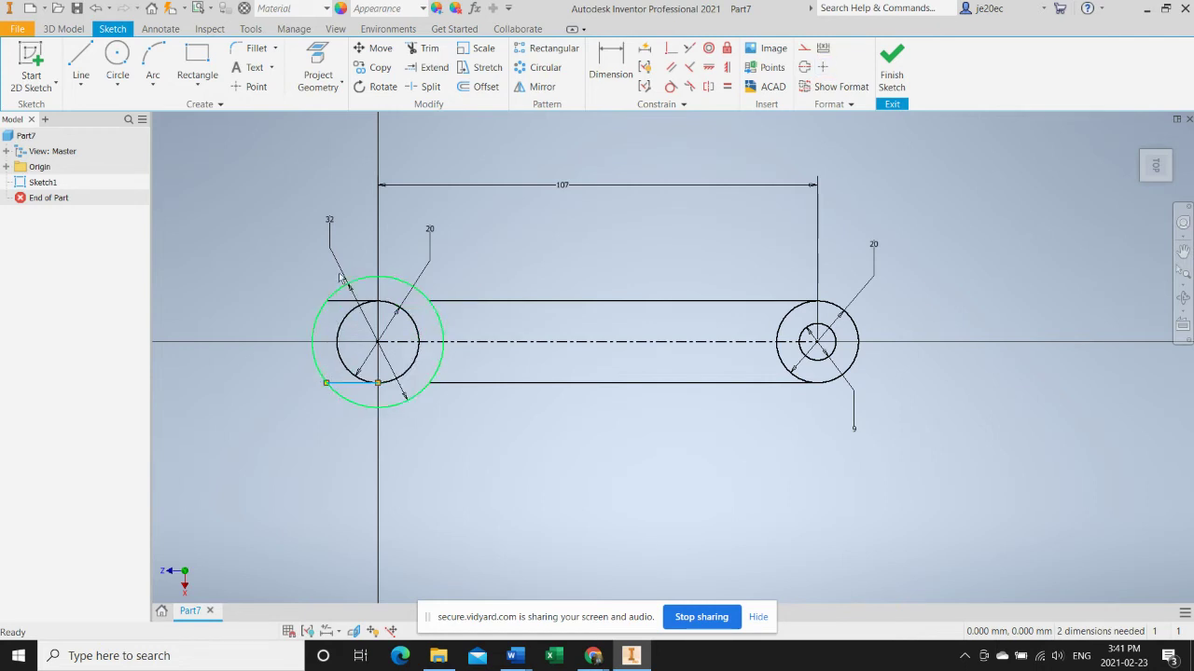
{"action": "left_click", "coordinate": [672, 71]}
{"action": "left_click", "coordinate": [351, 388]}
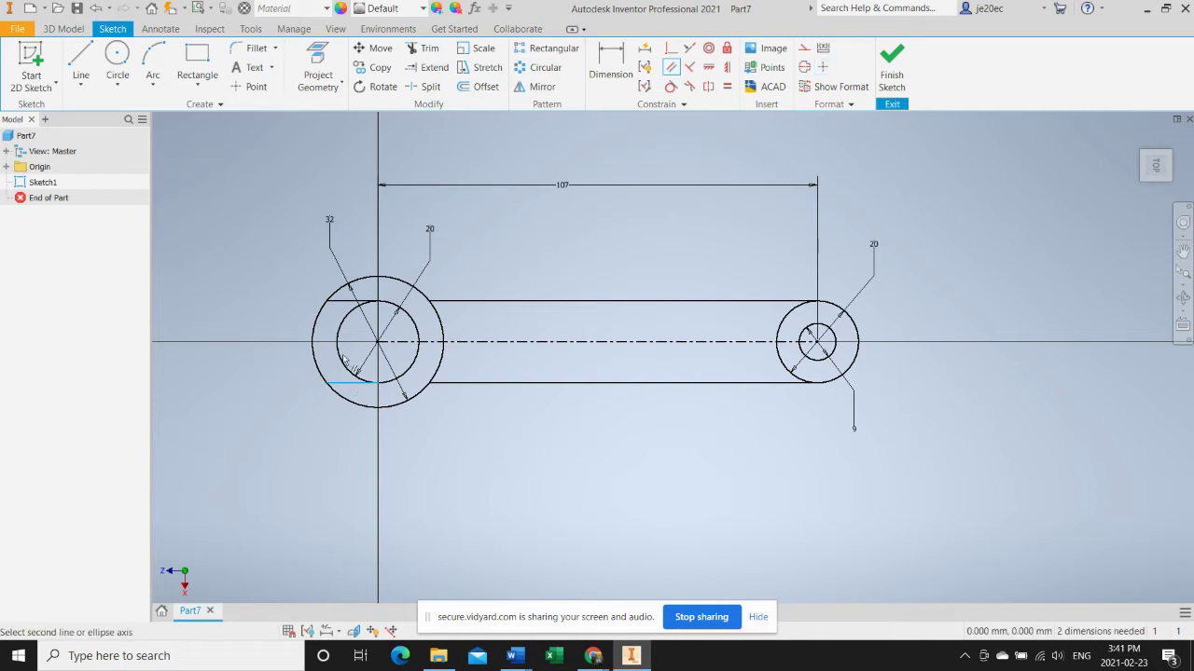
{"action": "left_click", "coordinate": [345, 302]}
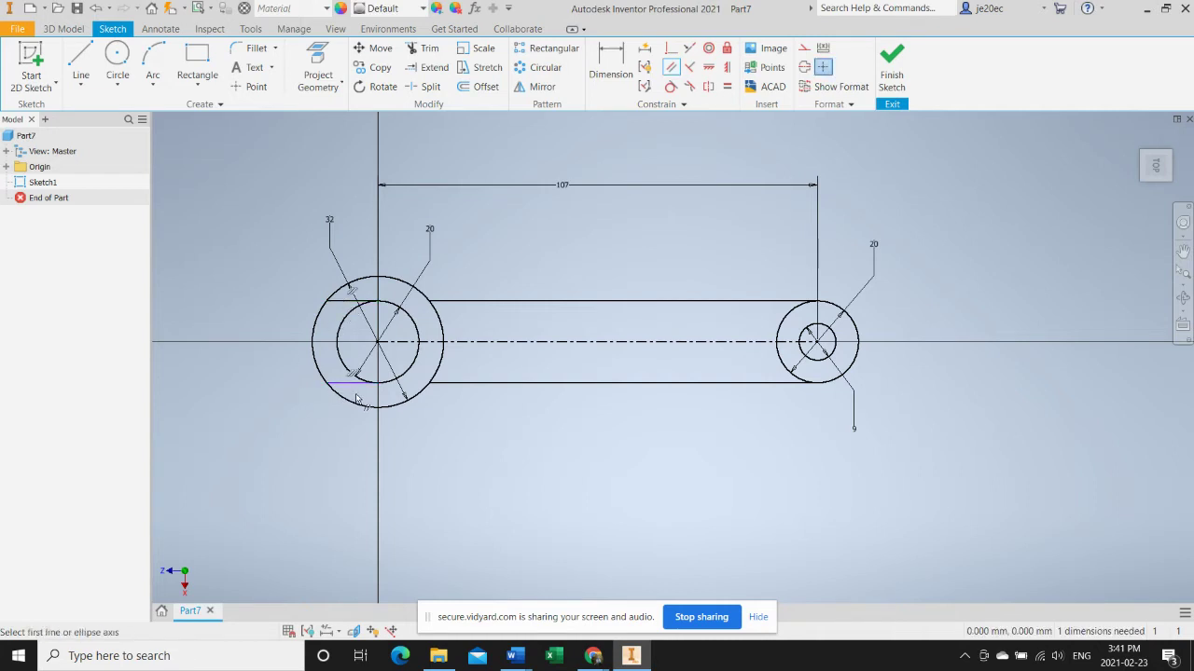
{"action": "left_click", "coordinate": [670, 85]}
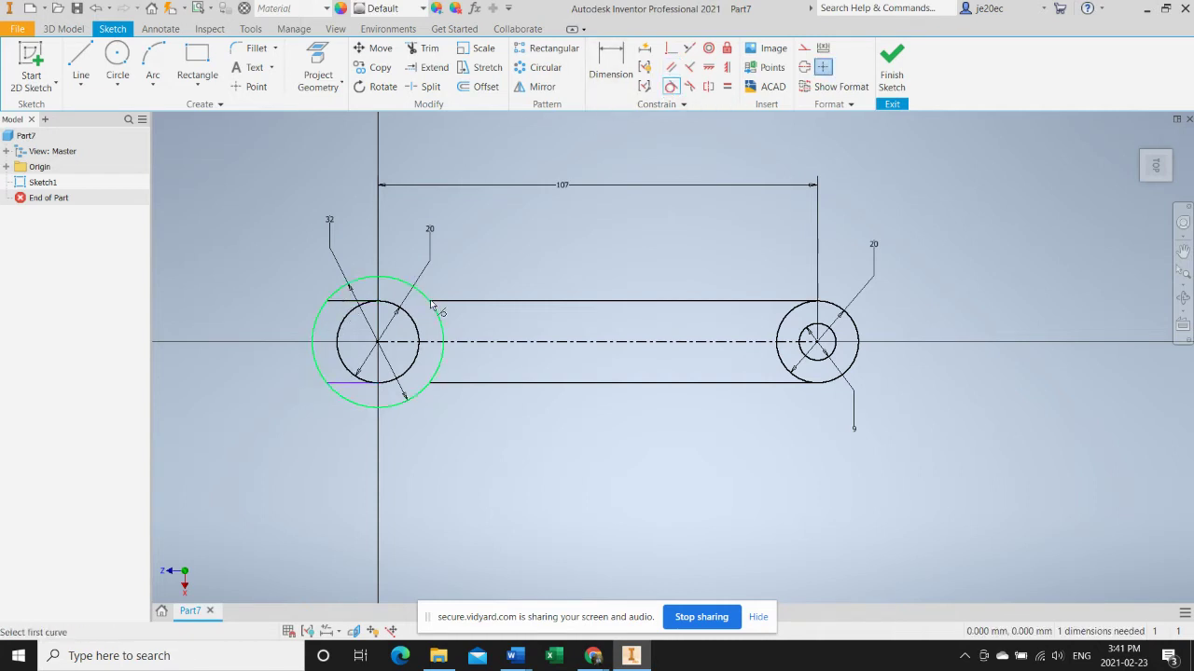
{"action": "left_click", "coordinate": [342, 363]}
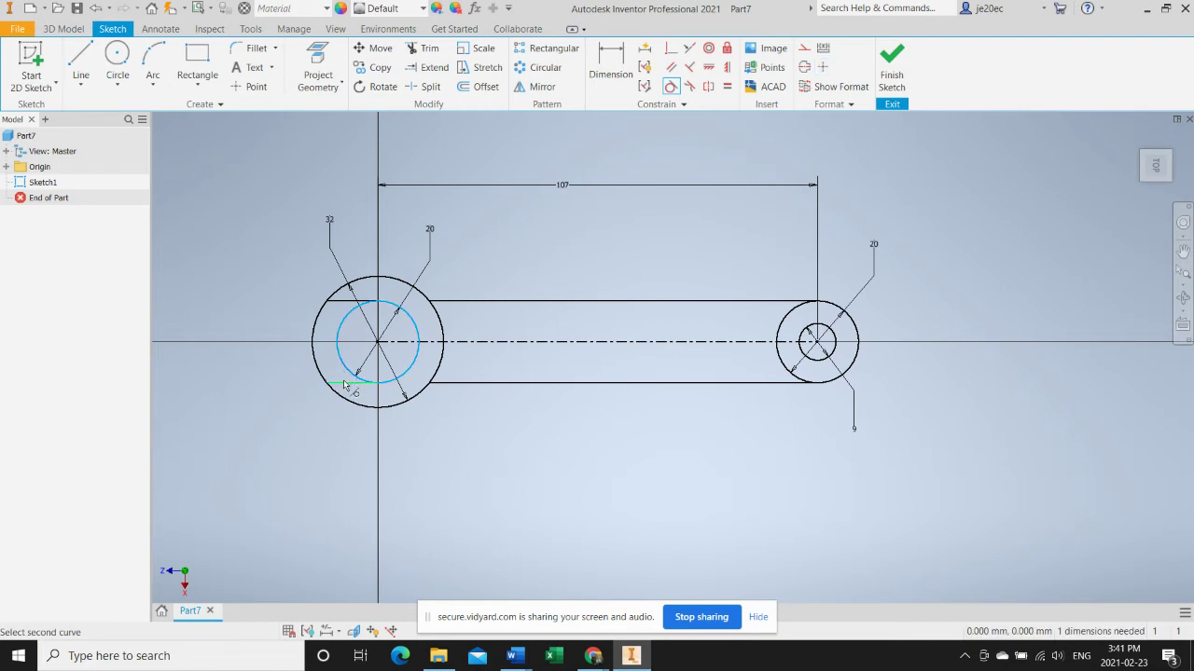
{"action": "left_click", "coordinate": [351, 398]}
{"action": "key", "text": "Escape"}
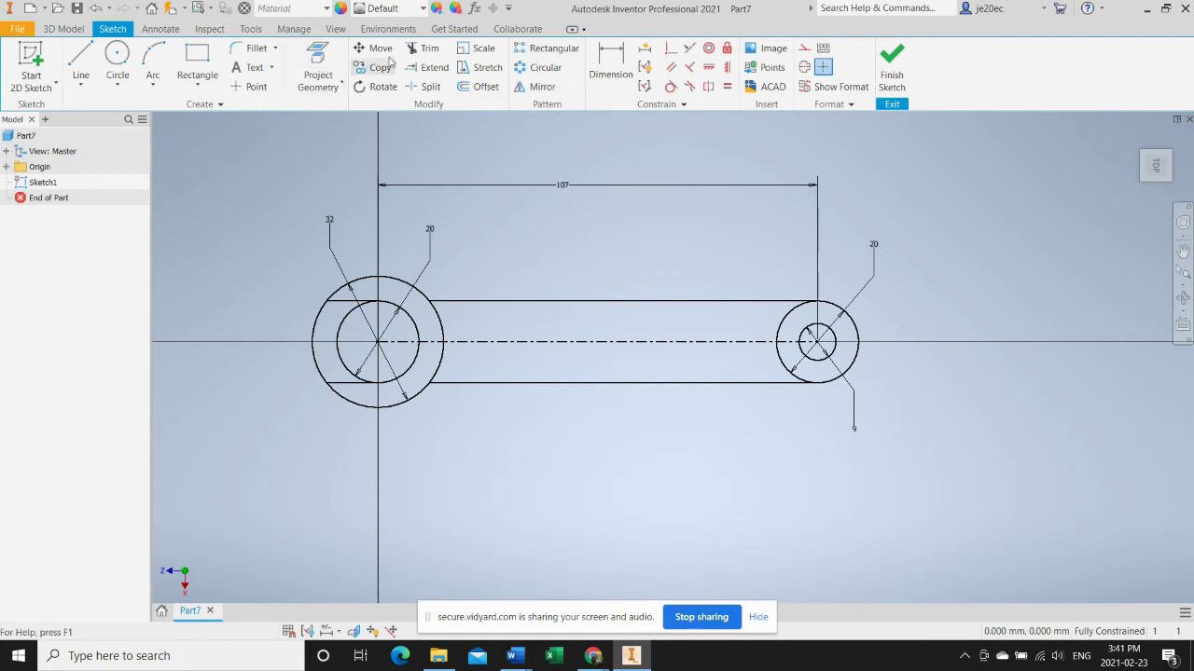
Step: Trim the left arcs of both head circles and the handle-end arc, then finish the sketch
{"action": "left_click", "coordinate": [425, 50]}
{"action": "left_click", "coordinate": [338, 328]}
{"action": "left_click", "coordinate": [314, 328]}
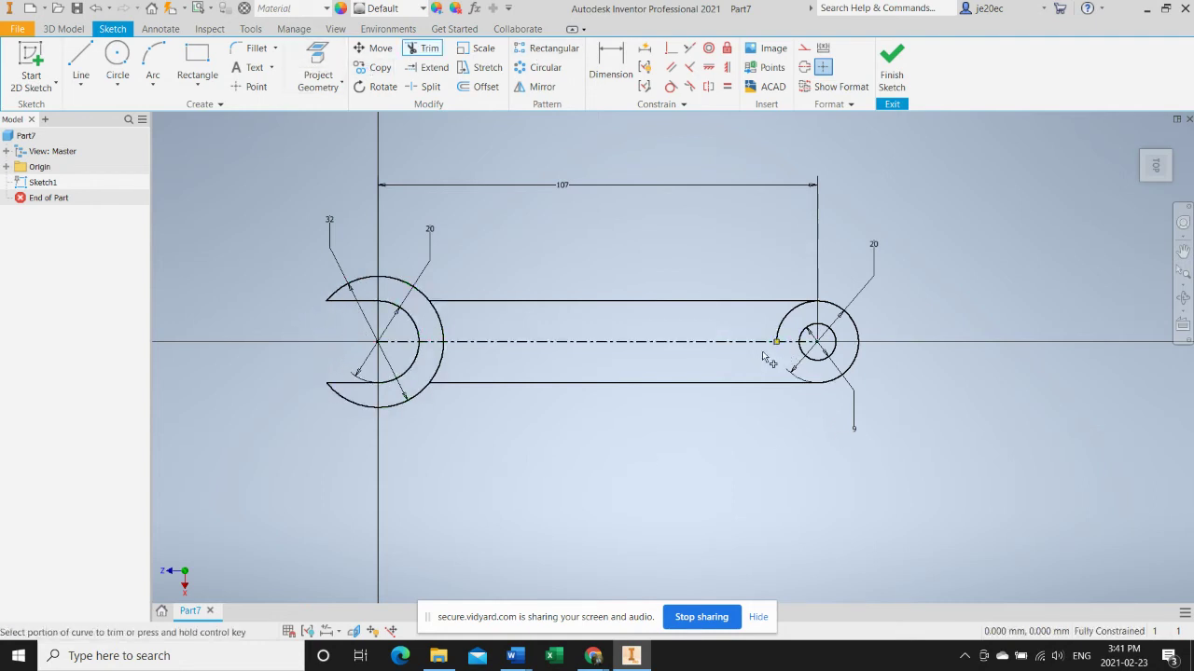
{"action": "left_click", "coordinate": [778, 328]}
{"action": "left_click", "coordinate": [890, 58]}
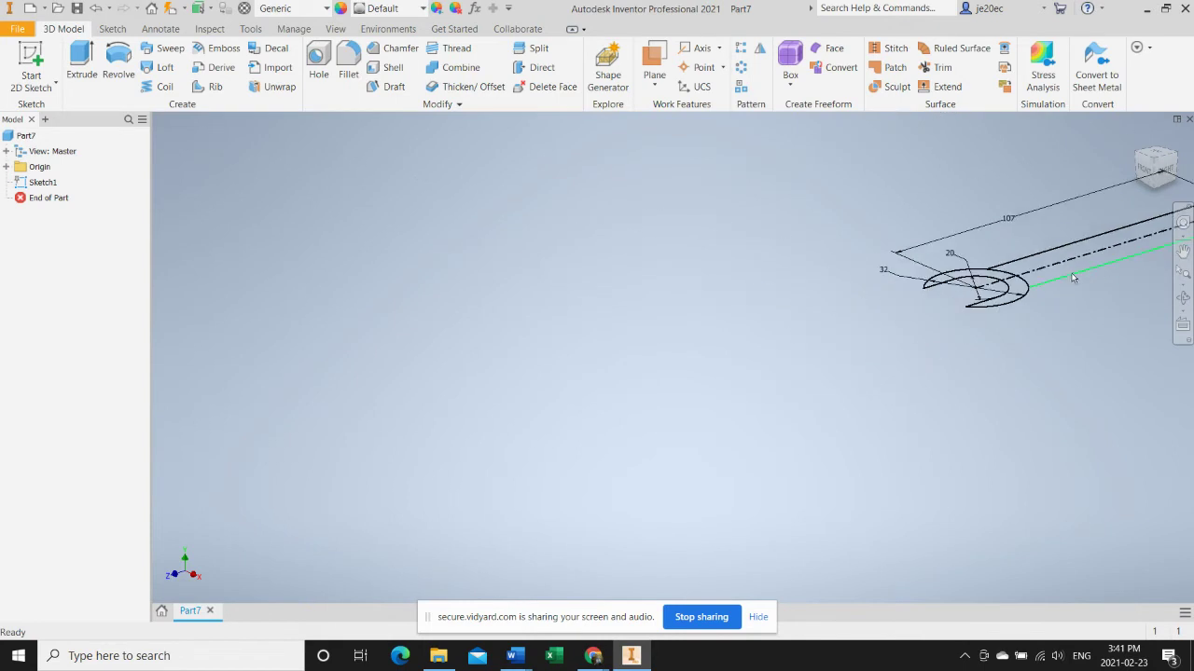
{"action": "scroll", "coordinate": [979, 249], "scroll_direction": "up", "scroll_amount": 1}
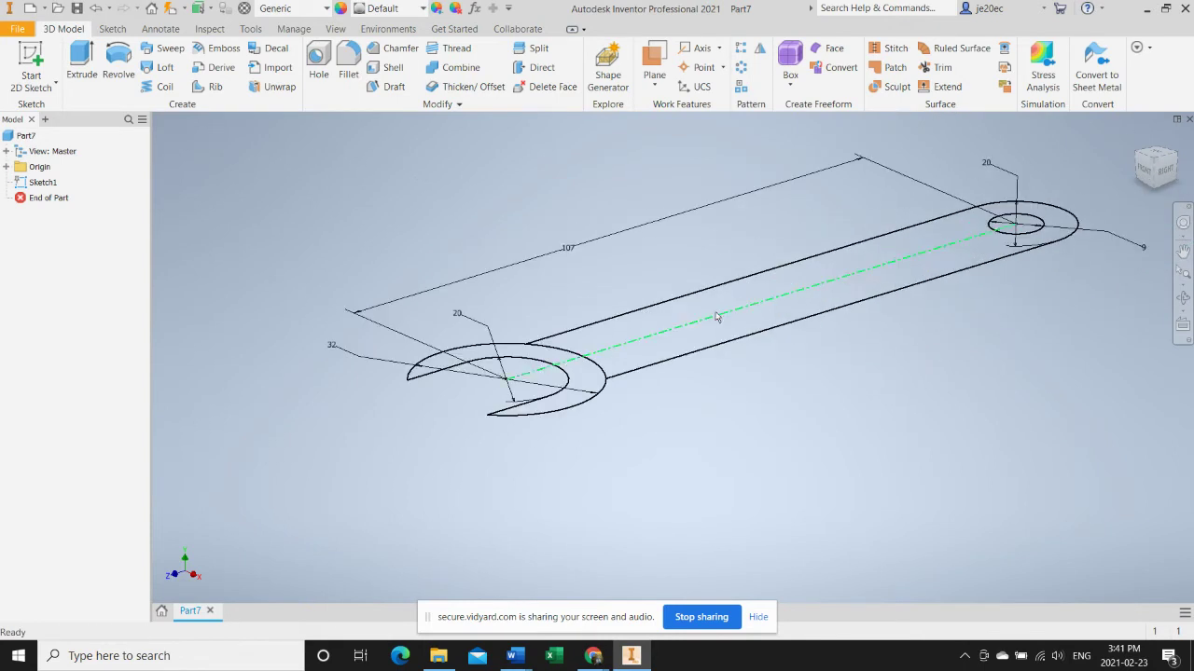
Step: Extrude the handle region symmetrically by 5 mm into Extrusion1
{"action": "left_click", "coordinate": [82, 56]}
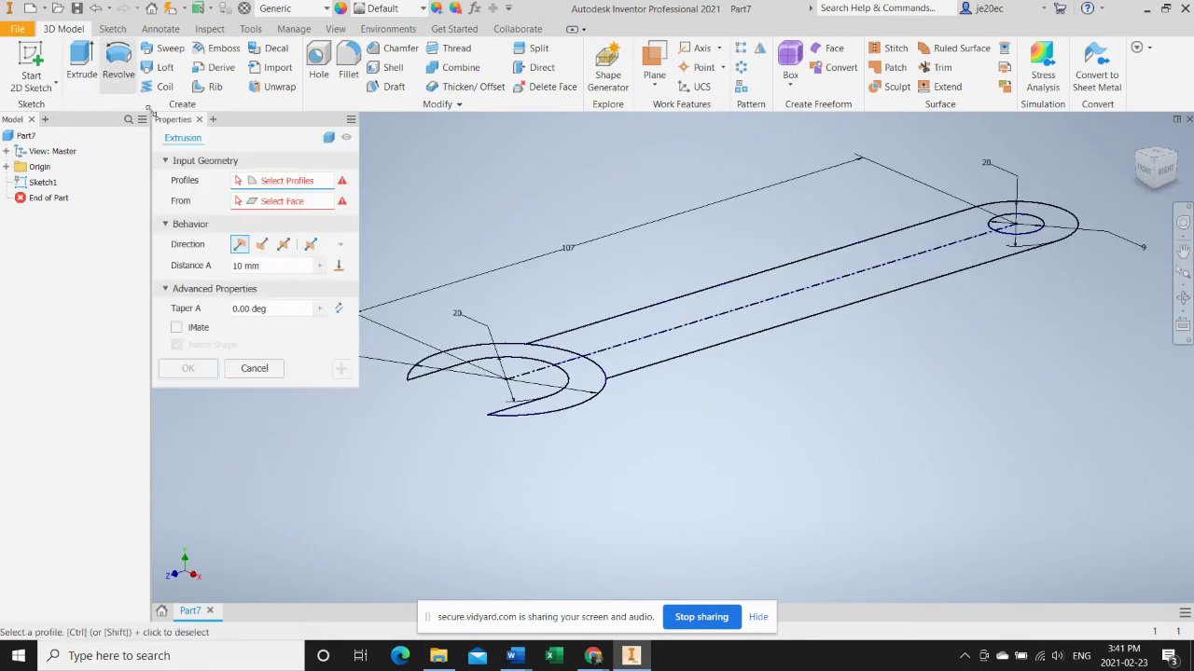
{"action": "left_click", "coordinate": [713, 337]}
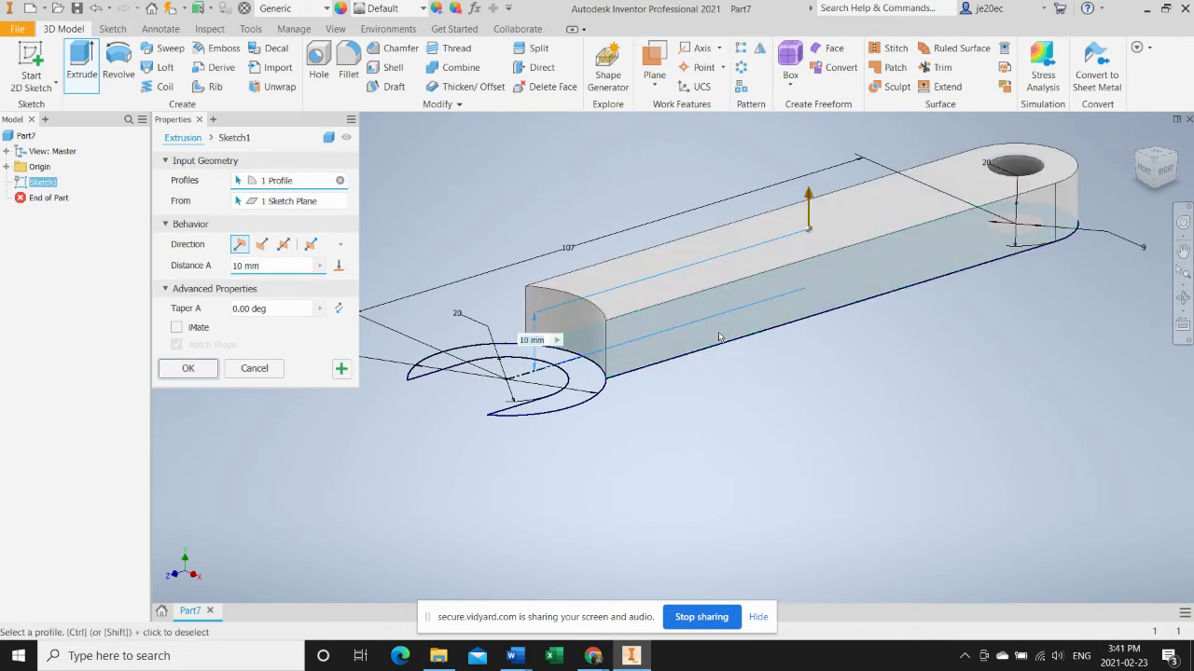
{"action": "left_click", "coordinate": [284, 244]}
{"action": "left_click", "coordinate": [278, 268]}
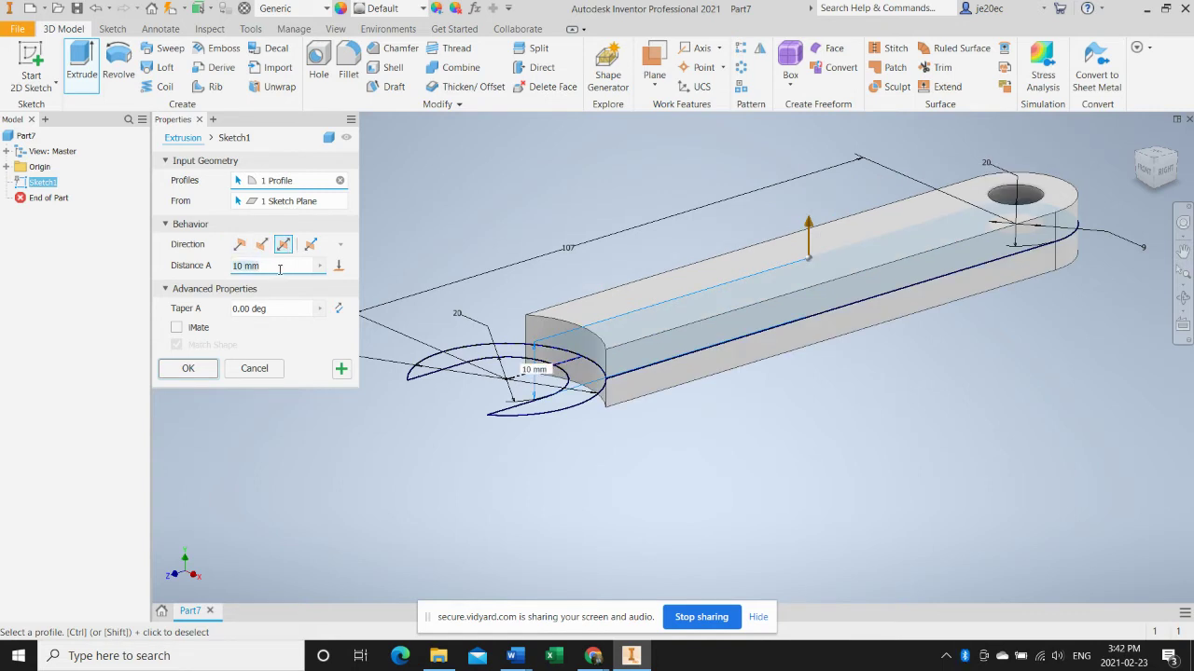
{"action": "type", "text": "5"}
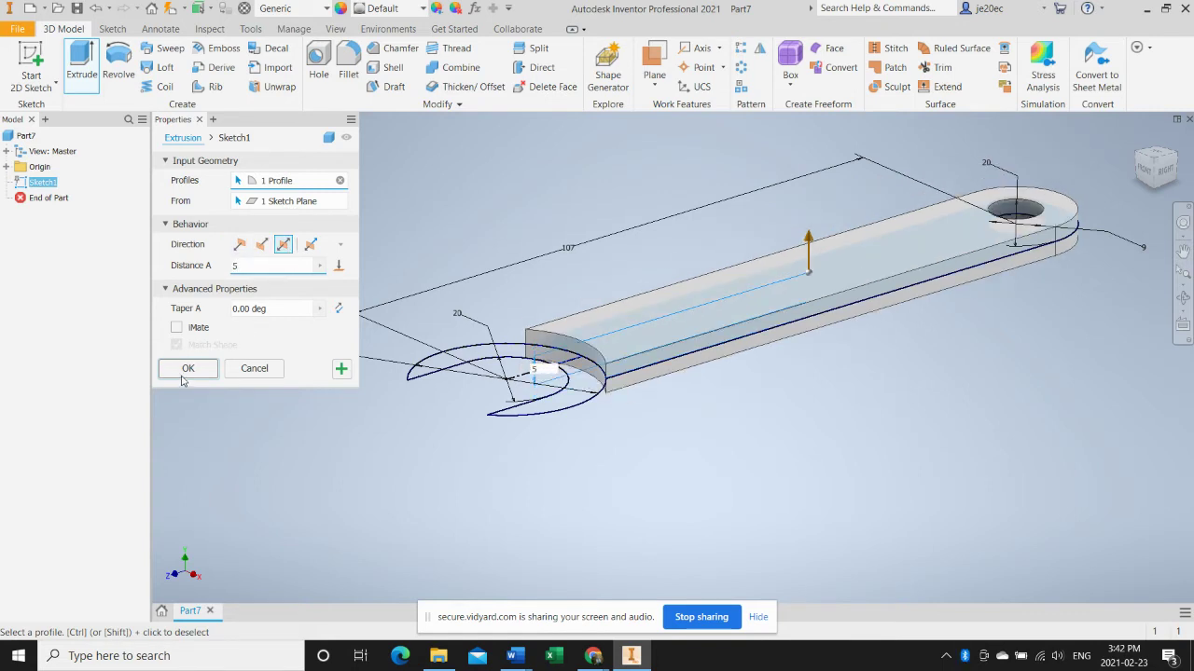
{"action": "left_click", "coordinate": [186, 368]}
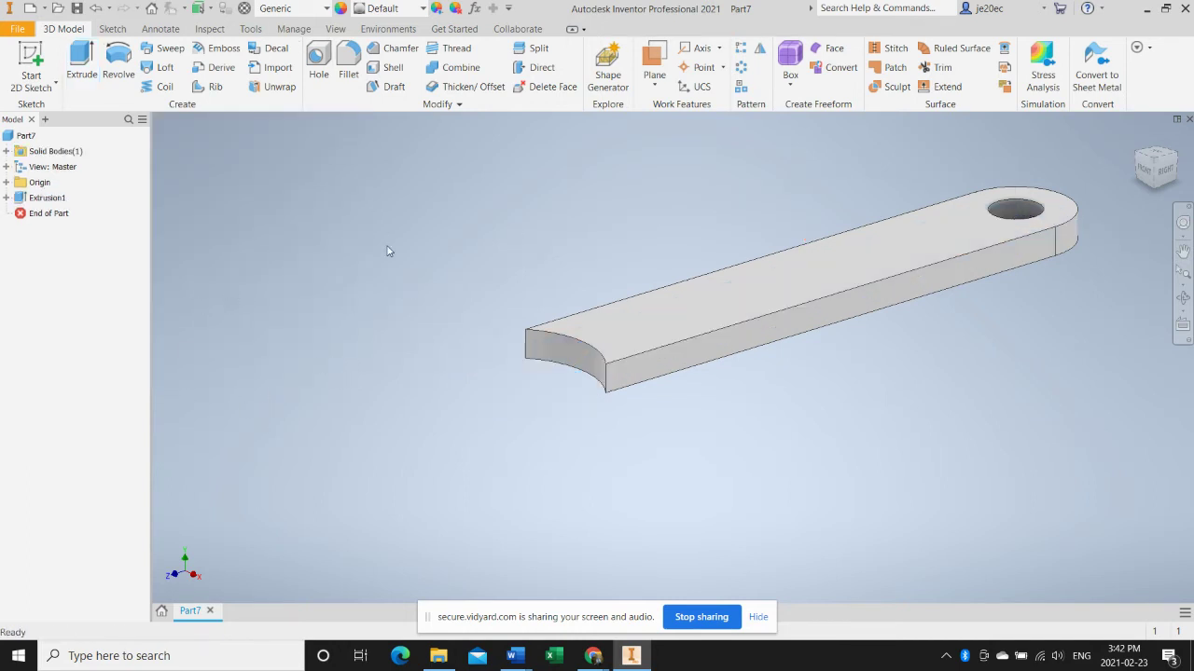
Step: Show Sketch1 from under Extrusion1 again over the handle solid and begin a second extrusion
{"action": "left_click", "coordinate": [7, 198]}
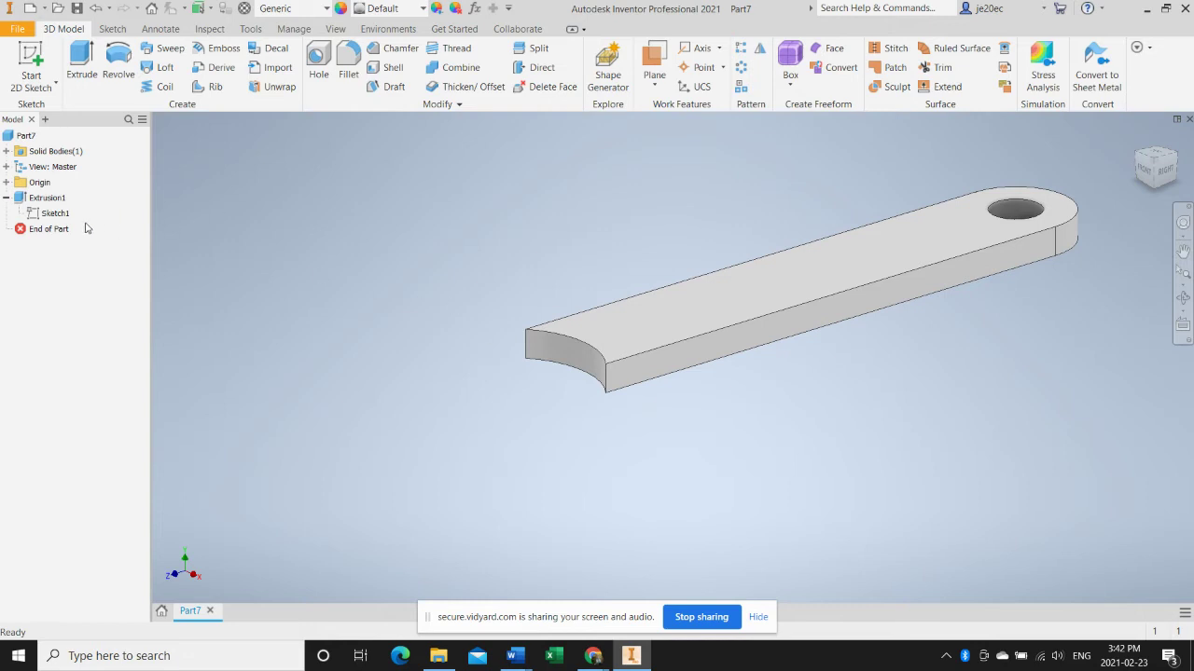
{"action": "left_click", "coordinate": [56, 215]}
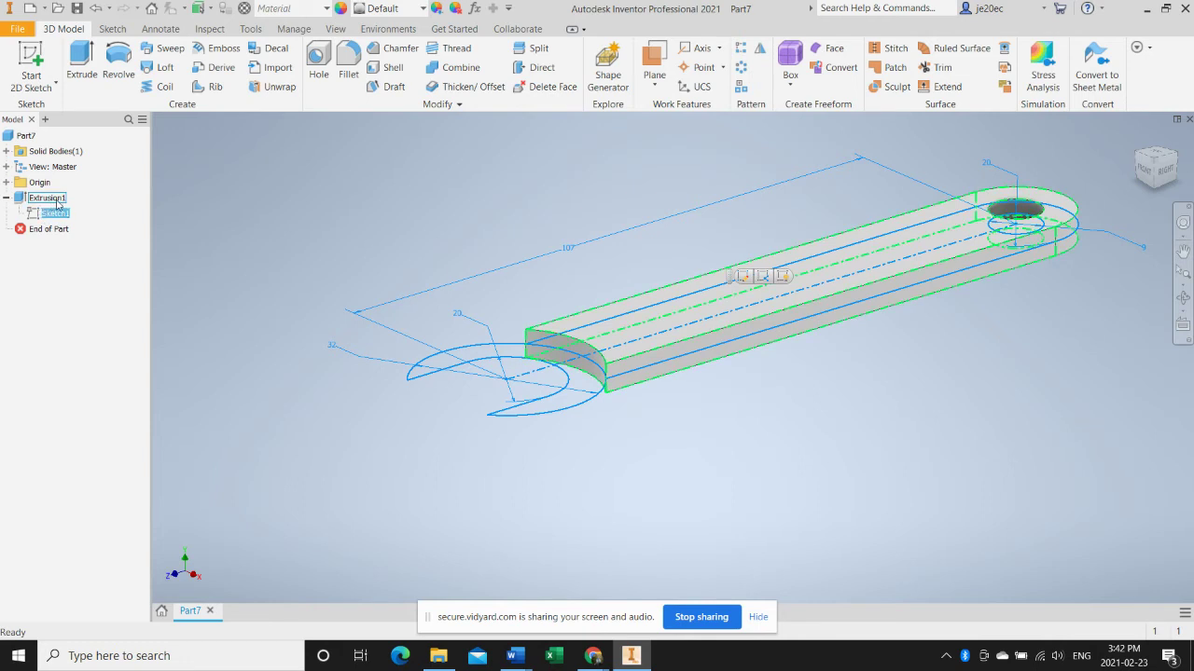
{"action": "right_click", "coordinate": [57, 218]}
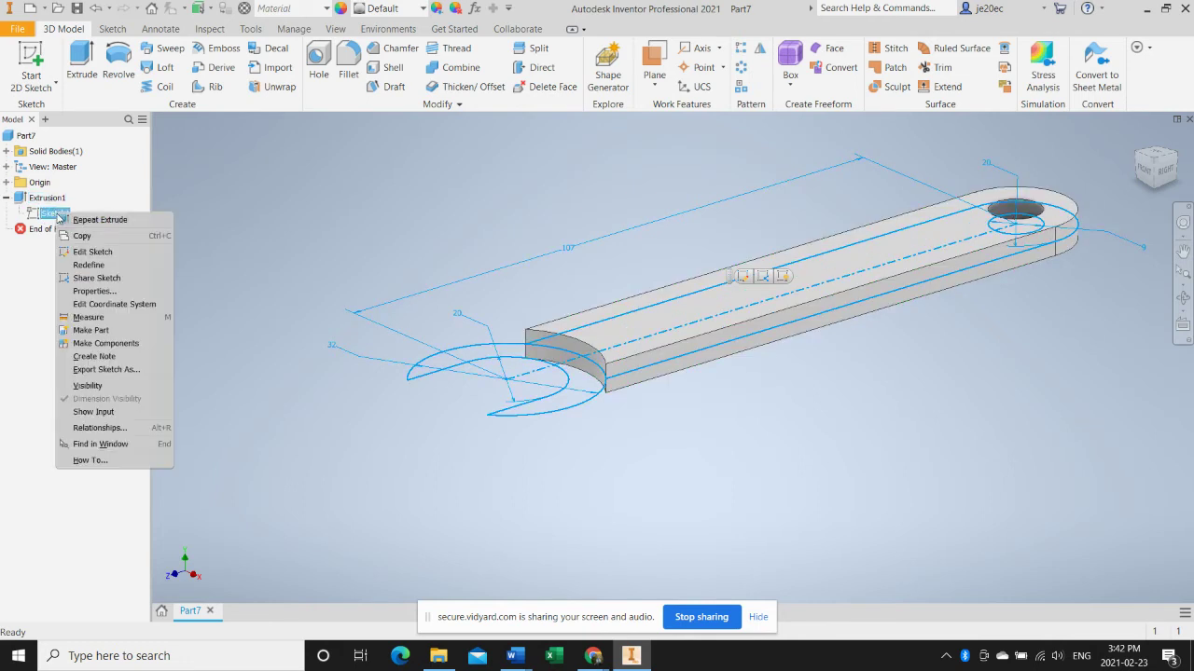
{"action": "left_click", "coordinate": [88, 385]}
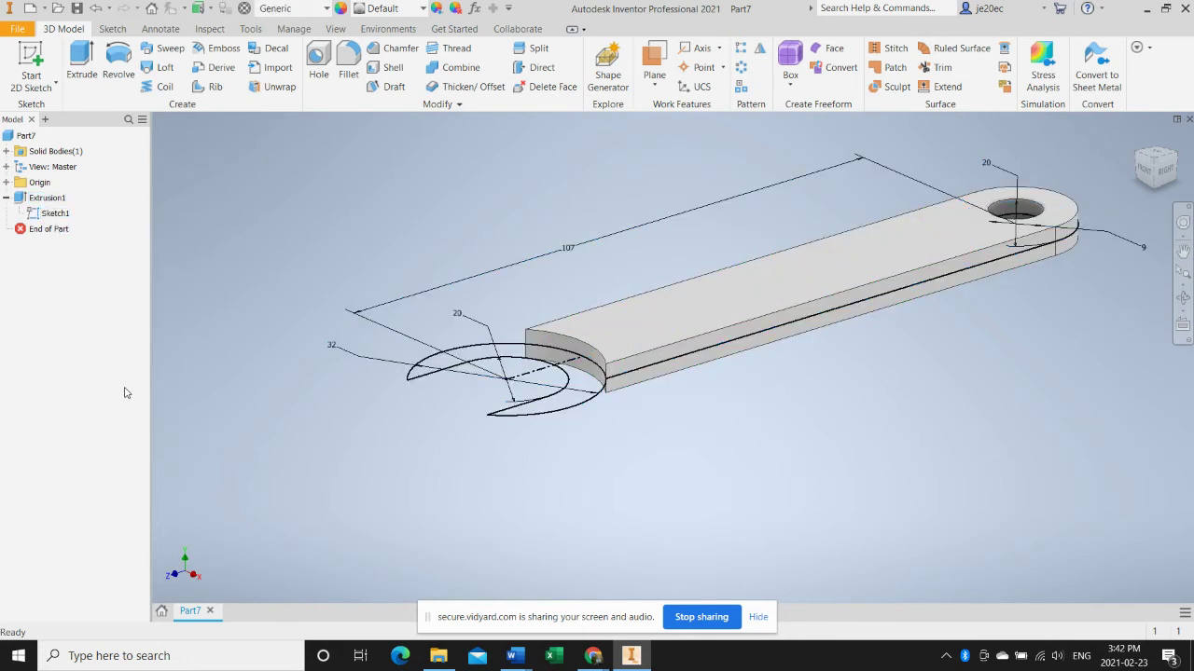
{"action": "left_click", "coordinate": [82, 64]}
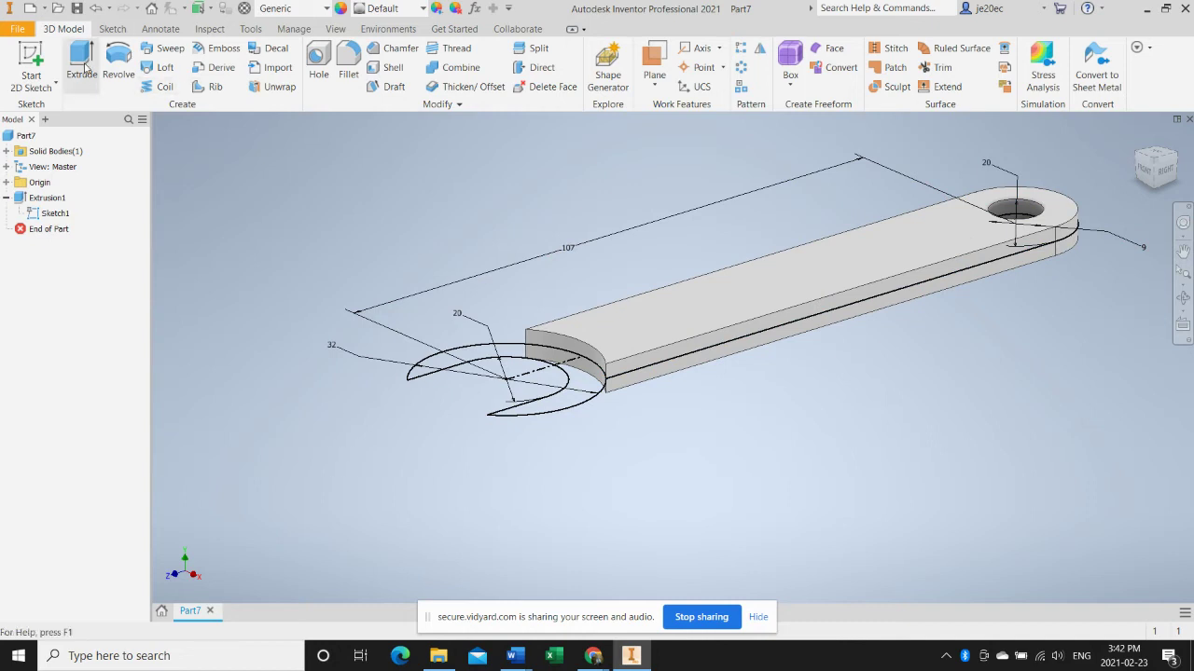
Step: Extrude both open-jaw head profiles symmetrically to 11 mm as Extrusion2
{"action": "left_click", "coordinate": [466, 354]}
{"action": "left_click", "coordinate": [552, 401]}
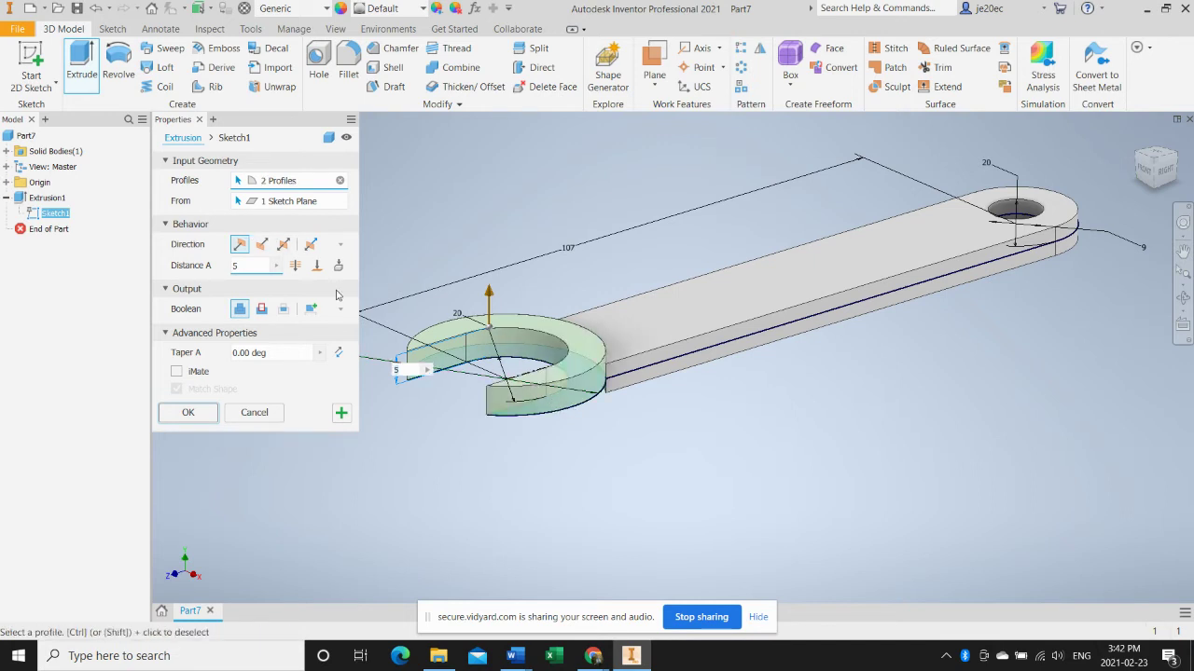
{"action": "left_click", "coordinate": [283, 244]}
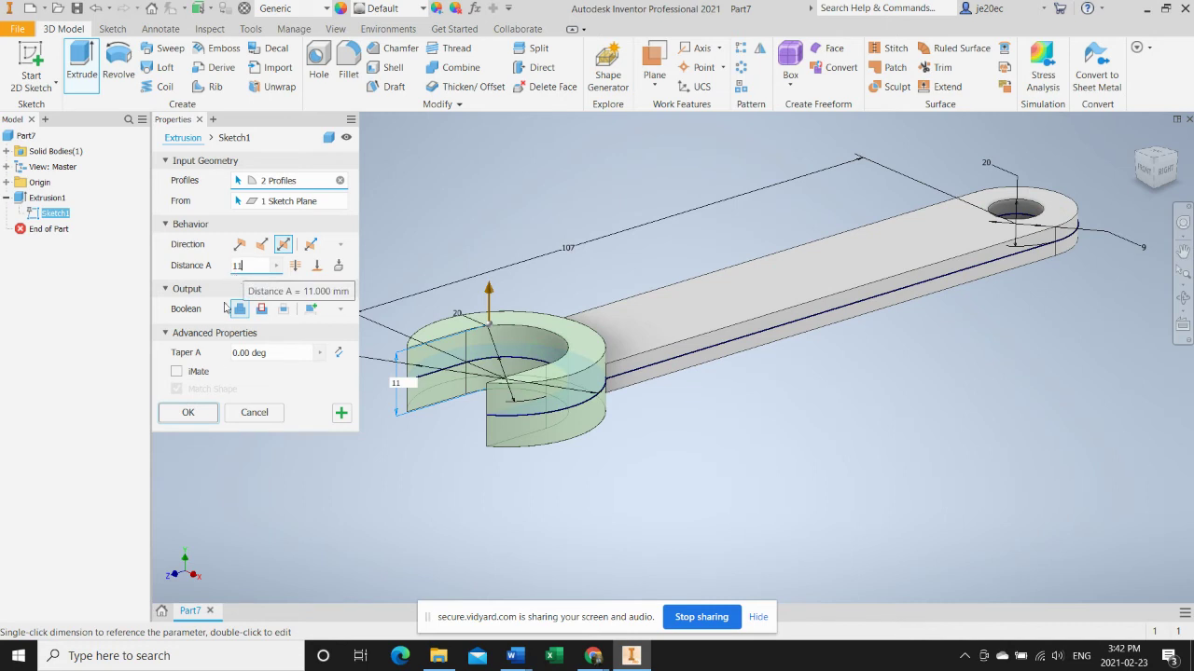
{"action": "left_click", "coordinate": [187, 412]}
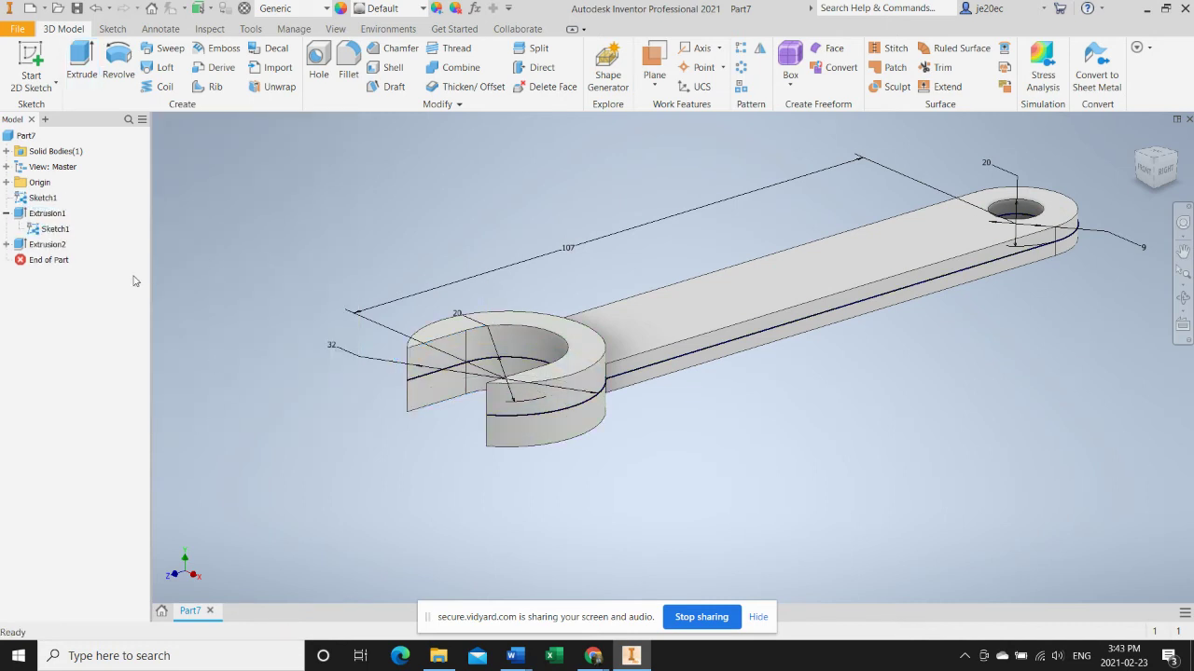
{"action": "right_click", "coordinate": [55, 229]}
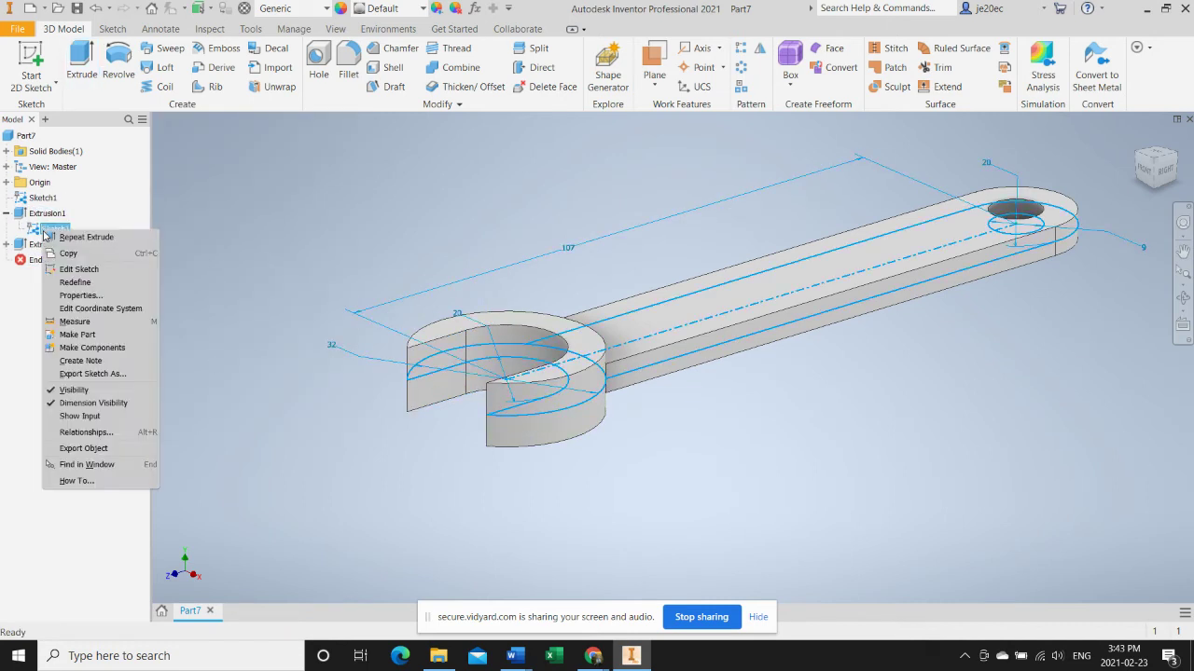
Step: Hide Sketch1 and start a new 2D sketch on the handle's top face
{"action": "left_click", "coordinate": [83, 391]}
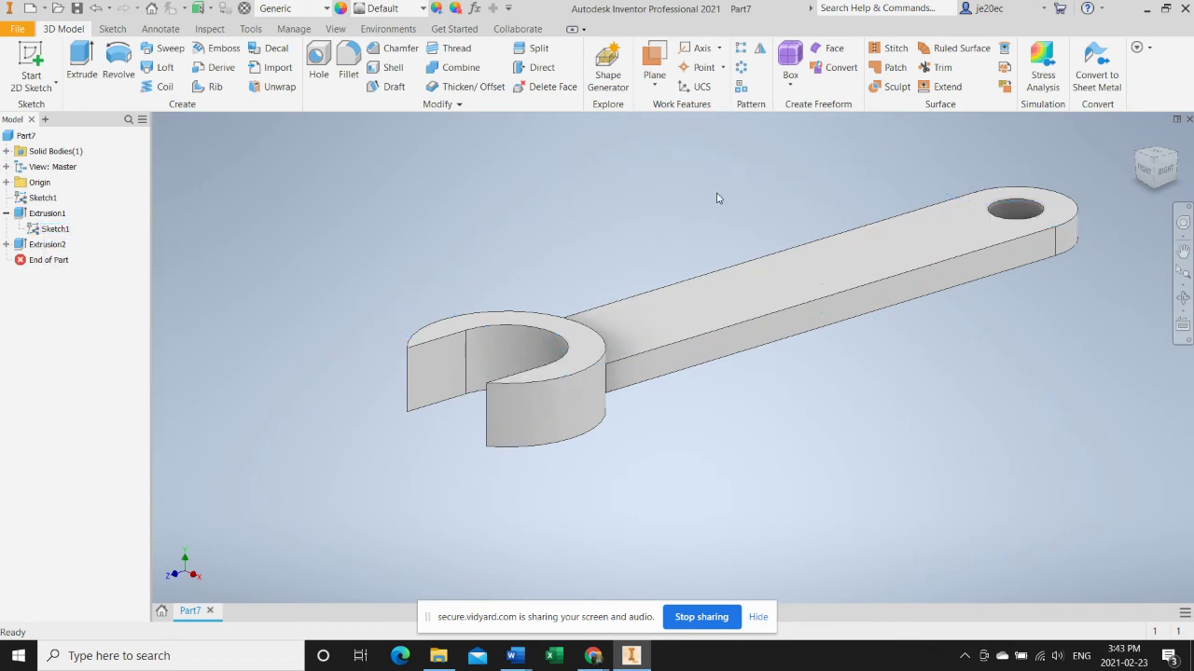
{"action": "left_click", "coordinate": [34, 60]}
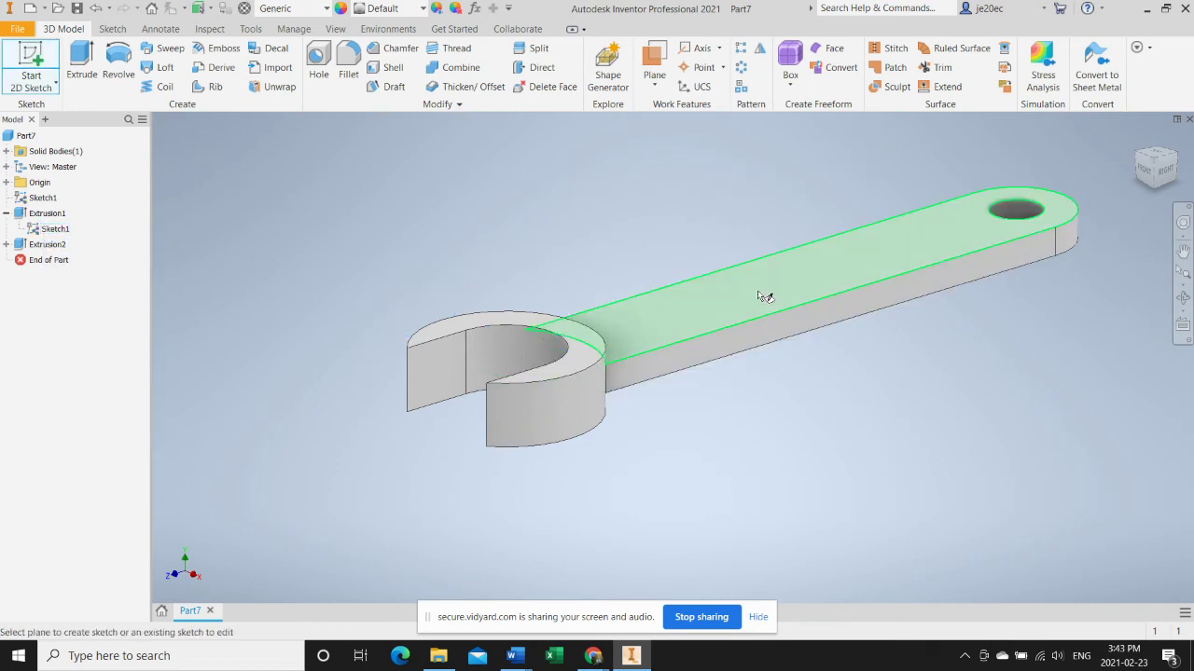
{"action": "left_click", "coordinate": [765, 296]}
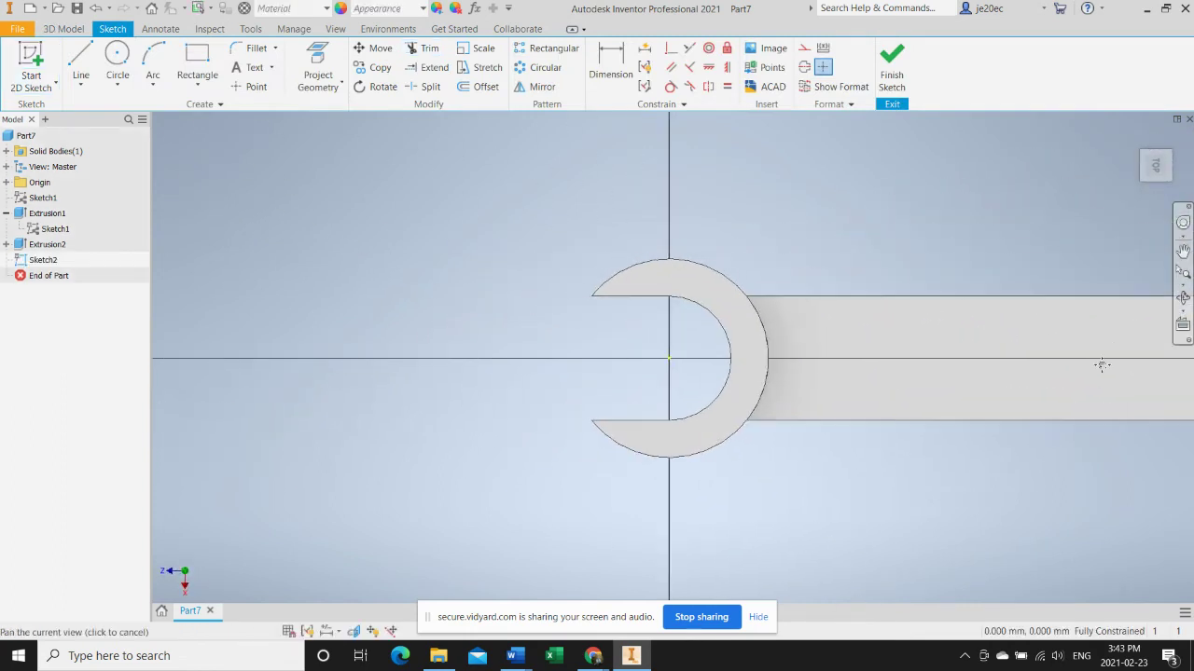
{"action": "mouse_move", "coordinate": [1101, 364]}
{"action": "middle_mouse_down"}
{"action": "mouse_move", "coordinate": [708, 350]}
{"action": "mouse_move", "coordinate": [804, 339]}
{"action": "middle_mouse_up"}
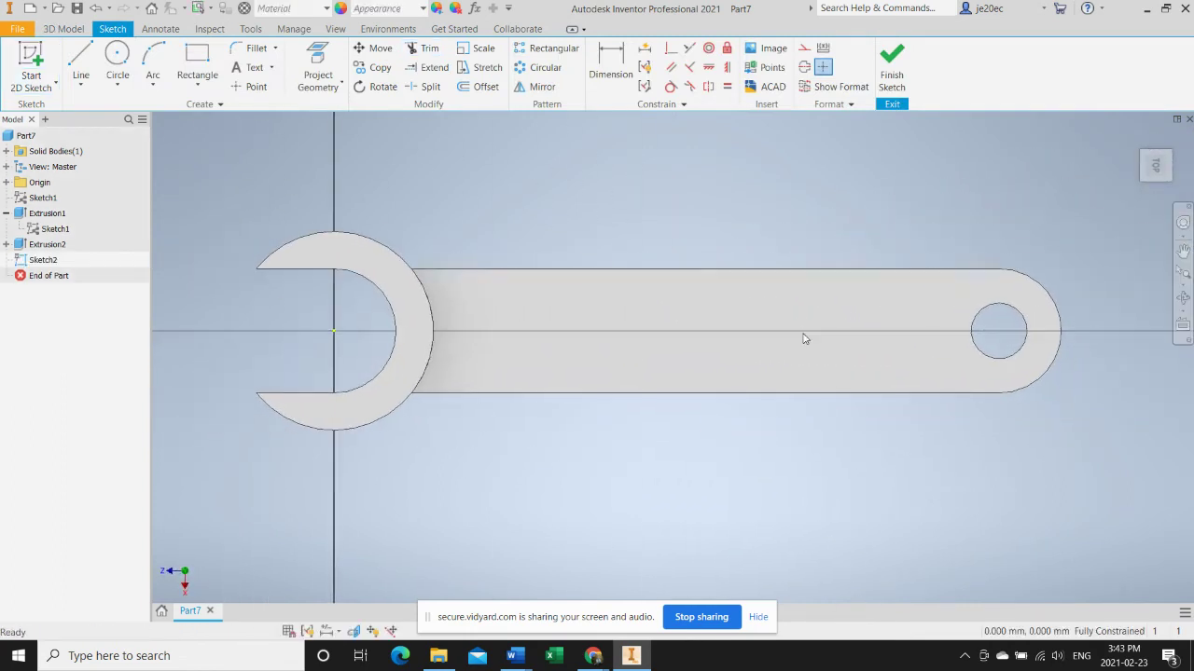
Step: Draw two center-point circles on the handle axis, one near the end hole and one nearer the head
{"action": "left_click", "coordinate": [113, 63]}
{"action": "left_click", "coordinate": [897, 331]}
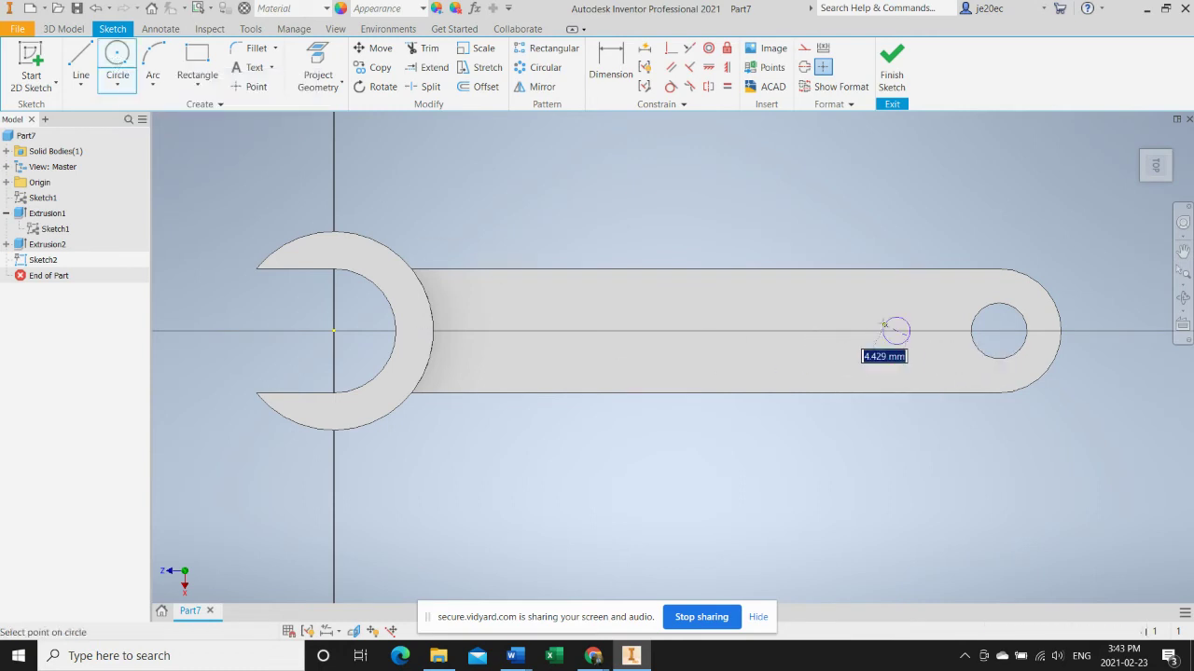
{"action": "left_click", "coordinate": [879, 344]}
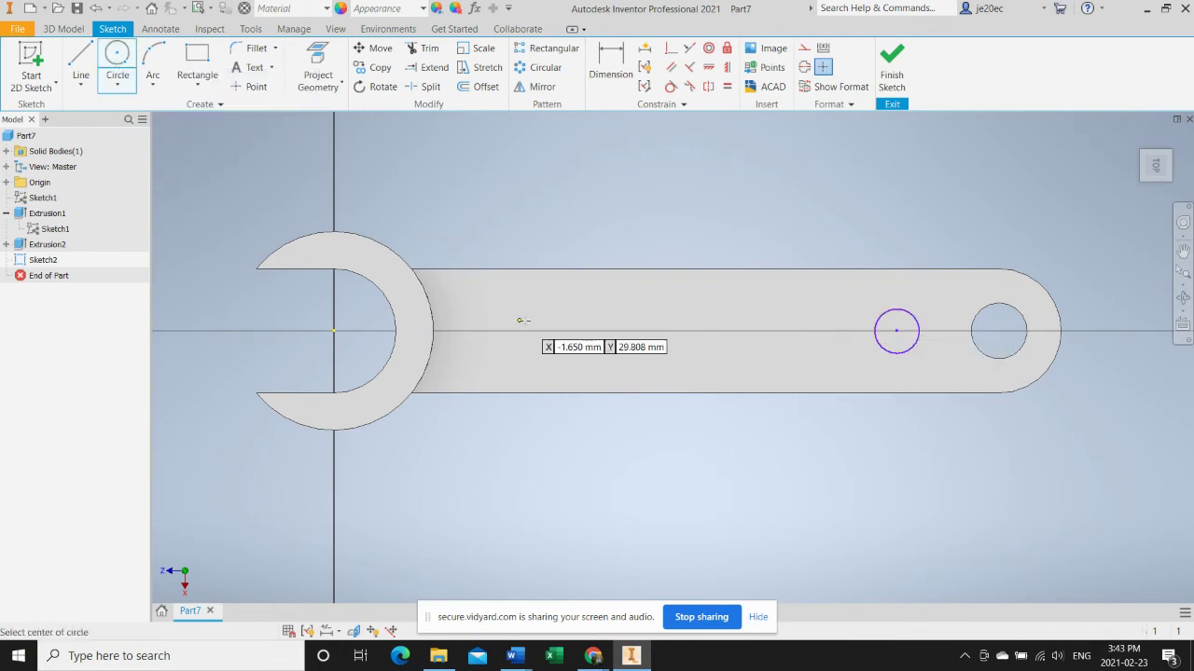
{"action": "left_click", "coordinate": [566, 331]}
{"action": "left_click", "coordinate": [549, 308]}
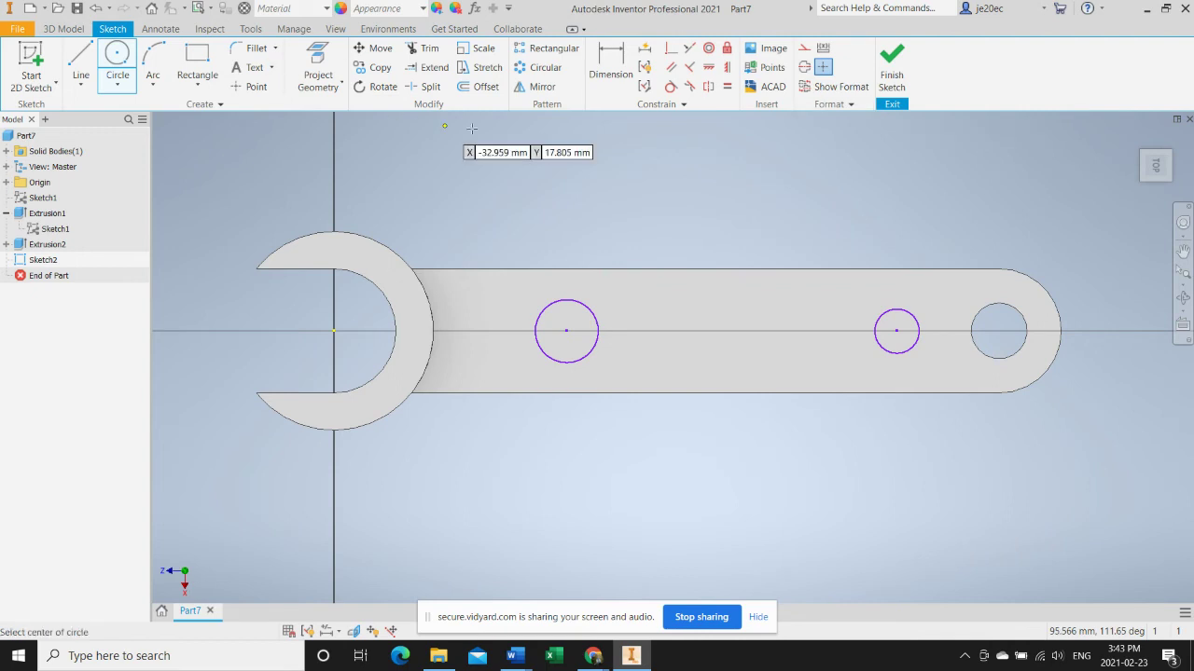
{"action": "left_click", "coordinate": [614, 60]}
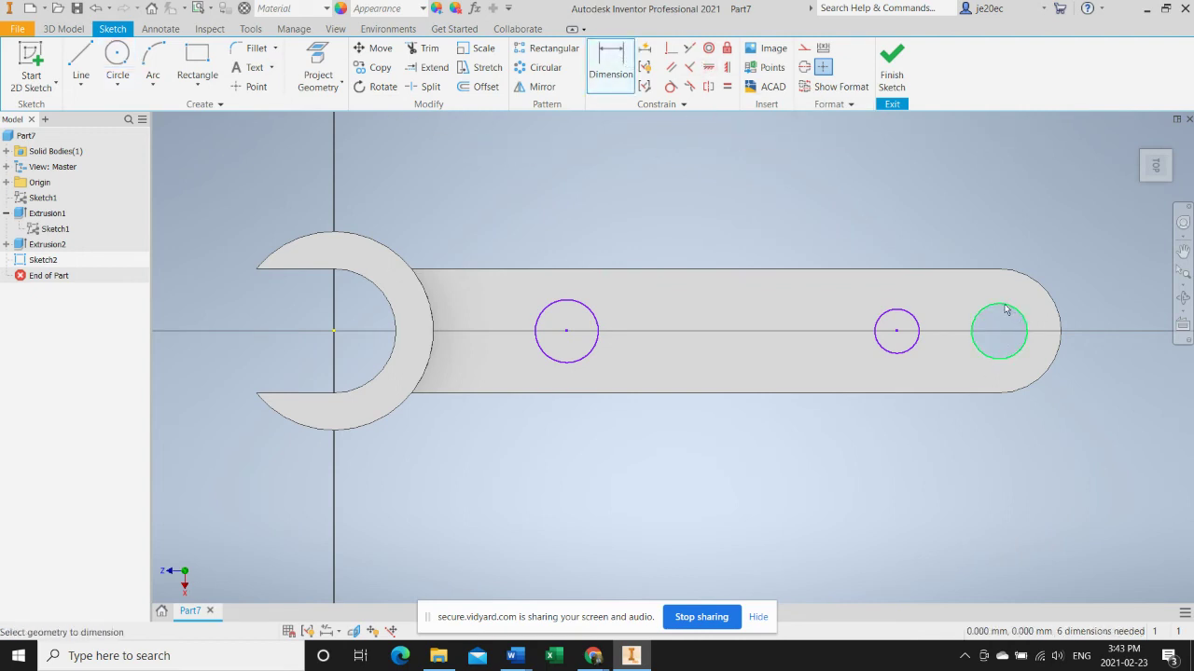
Step: Dimension the circle spacing: 15 mm from the end hole and 57 mm between the circles
{"action": "left_click", "coordinate": [988, 312]}
{"action": "left_click", "coordinate": [897, 329]}
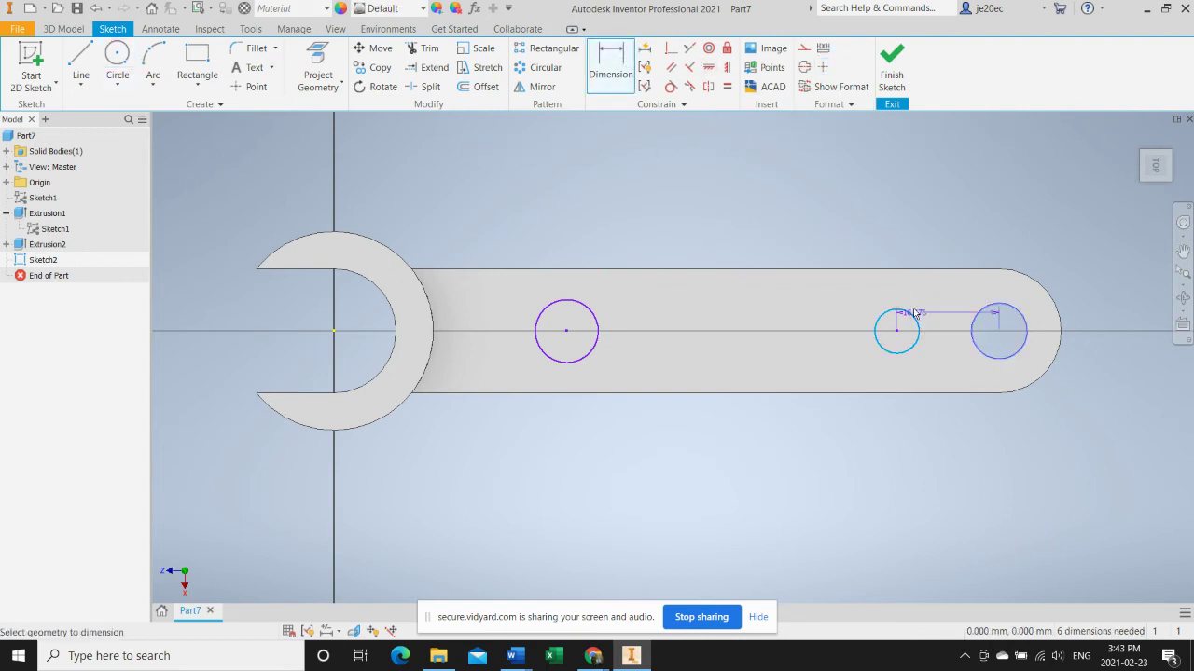
{"action": "left_click", "coordinate": [937, 230]}
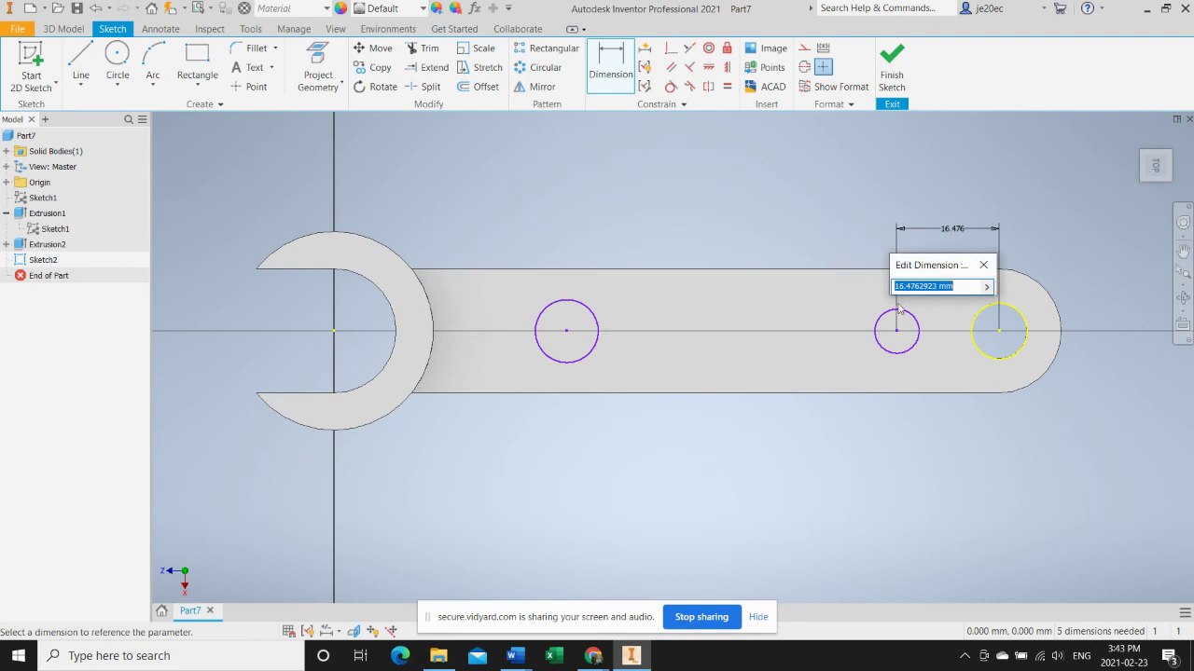
{"action": "type", "text": "15"}
{"action": "key", "text": "Return"}
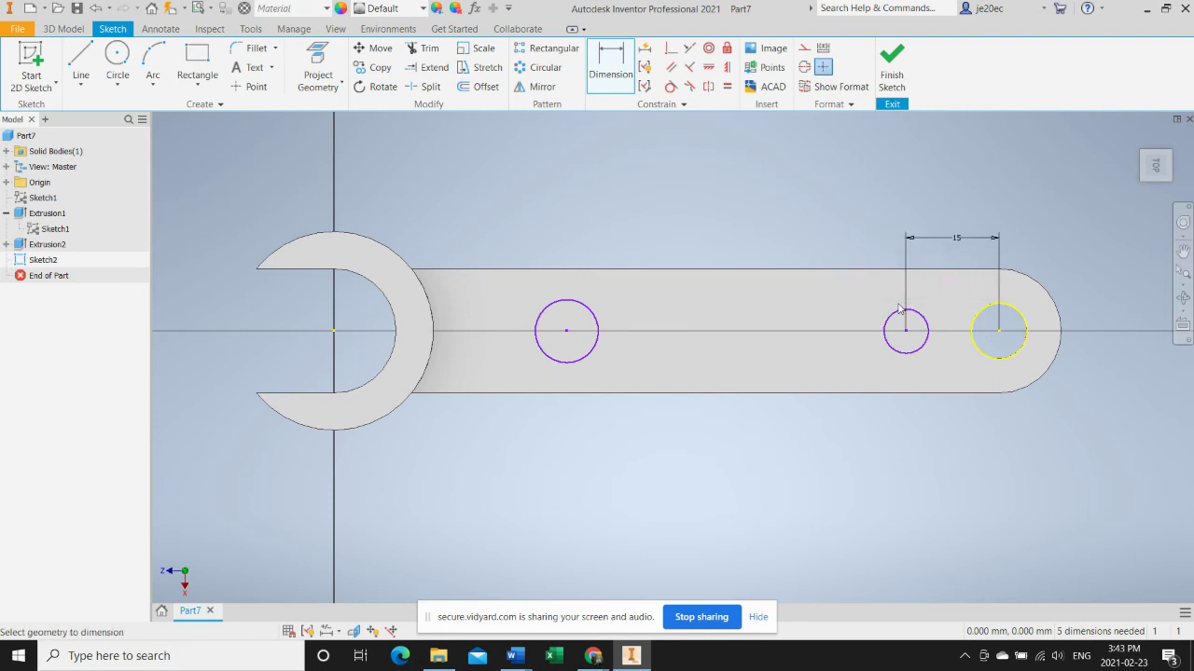
{"action": "left_click", "coordinate": [888, 317]}
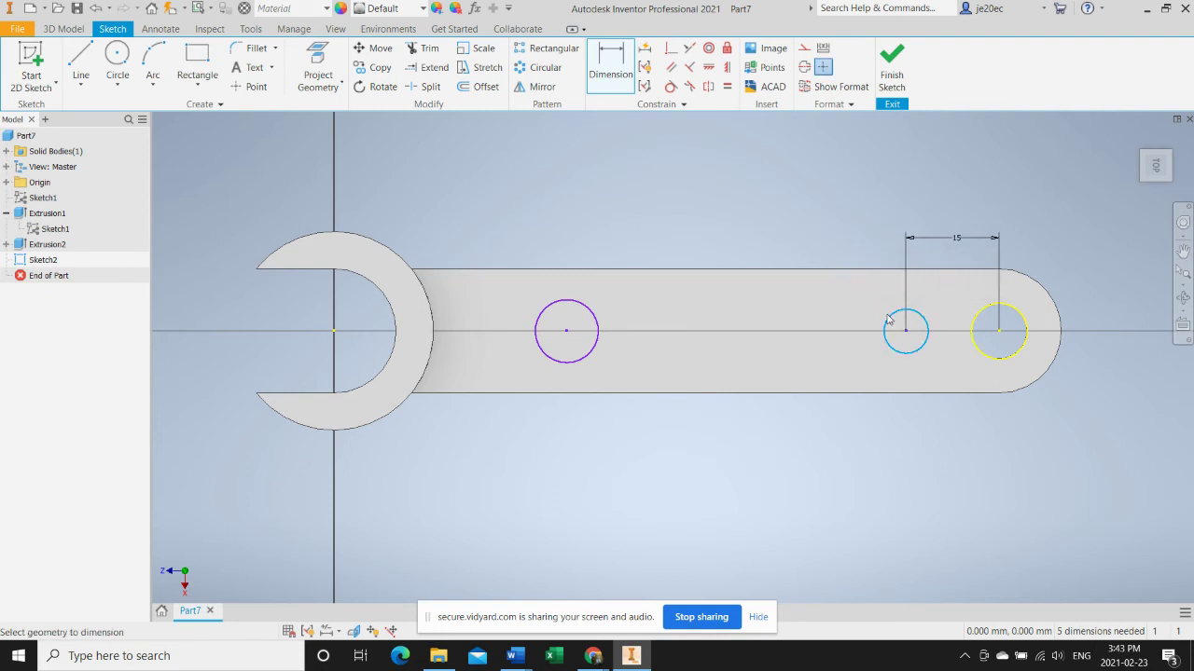
{"action": "left_click", "coordinate": [589, 311]}
{"action": "left_click", "coordinate": [746, 224]}
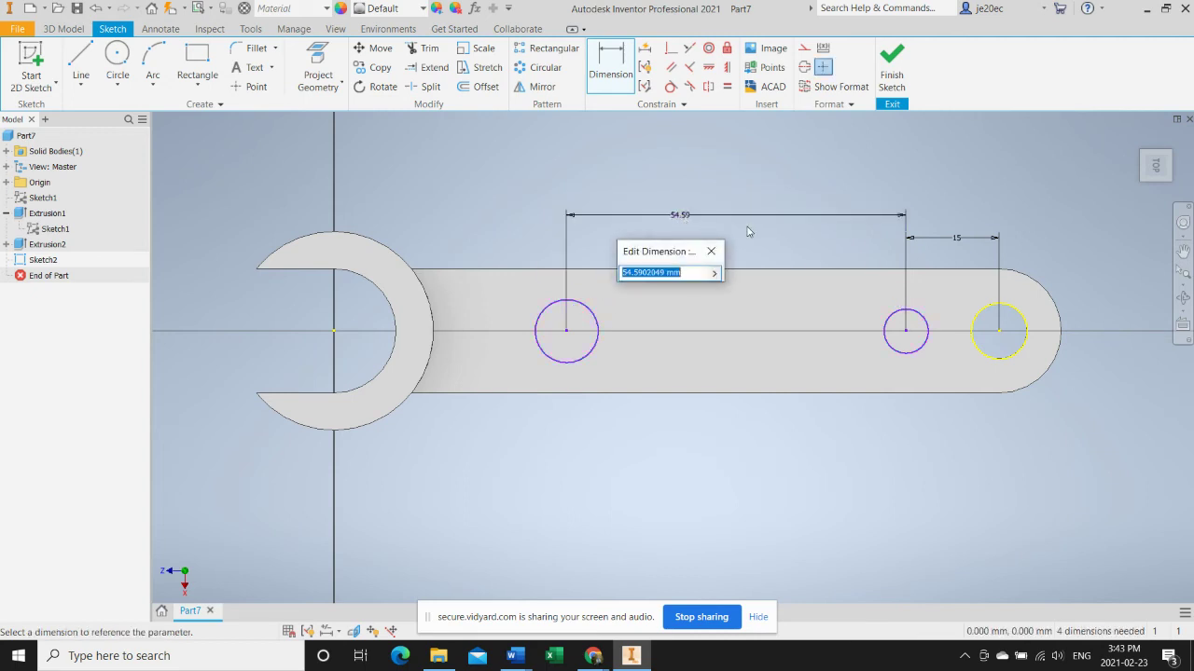
{"action": "type", "text": "57"}
{"action": "key", "text": "Return"}
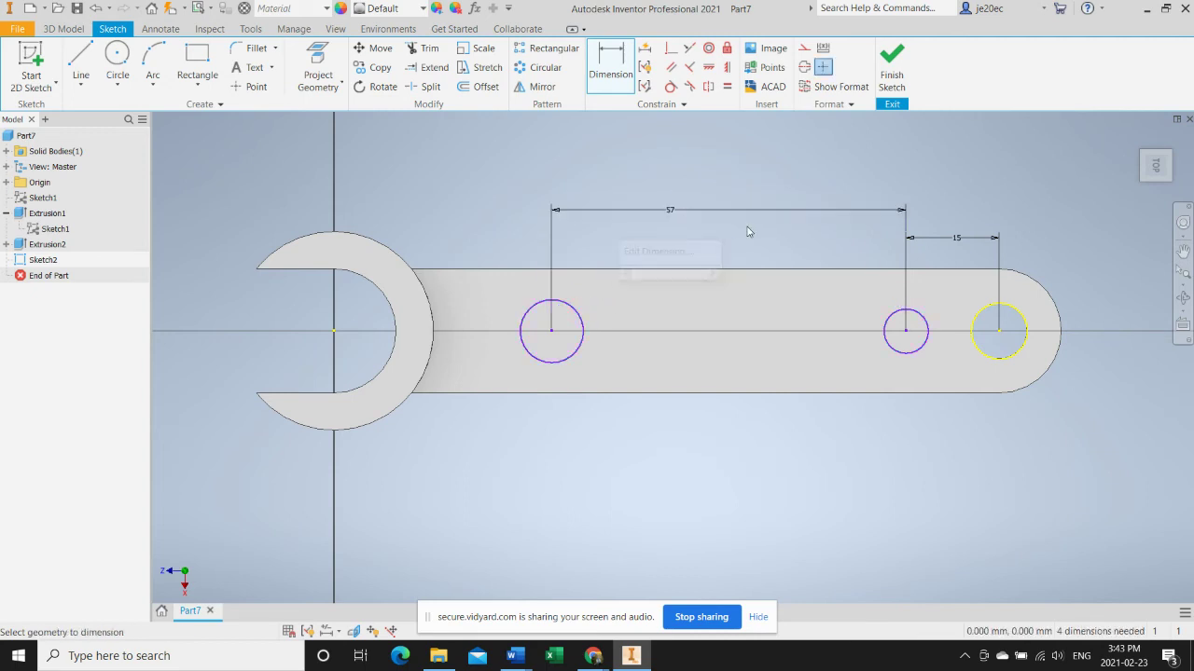
Step: Set both circle diameters to 12 mm
{"action": "left_click", "coordinate": [893, 354]}
{"action": "left_click", "coordinate": [940, 466]}
{"action": "type", "text": "12"}
{"action": "key", "text": "Return"}
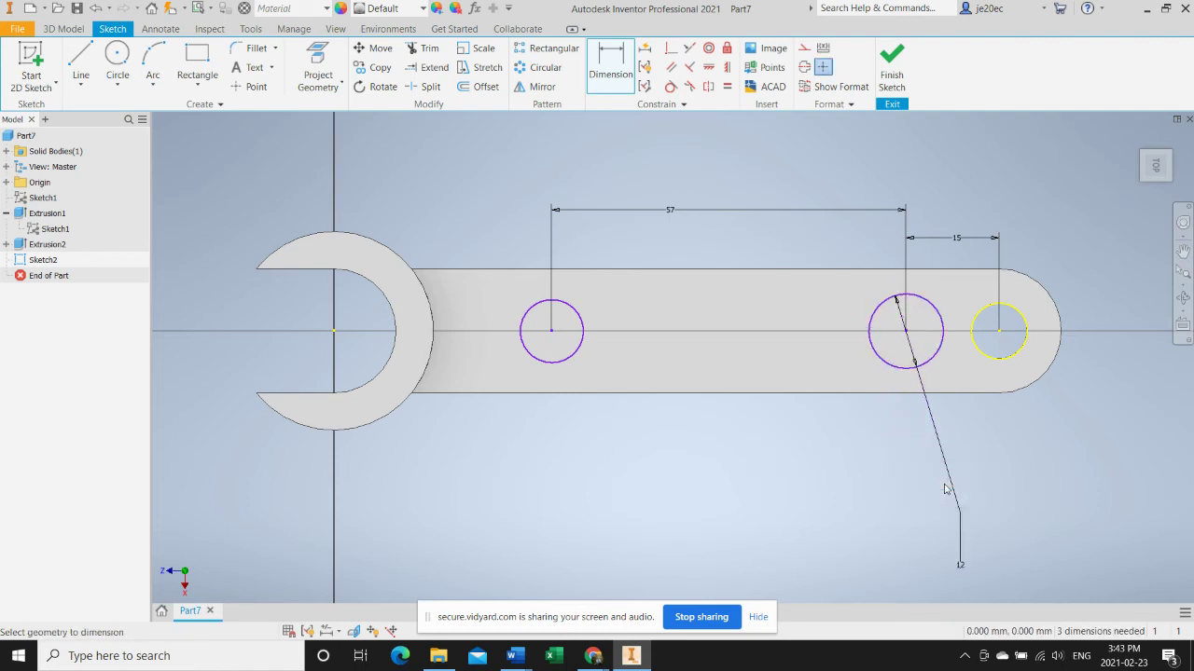
{"action": "left_click", "coordinate": [566, 365]}
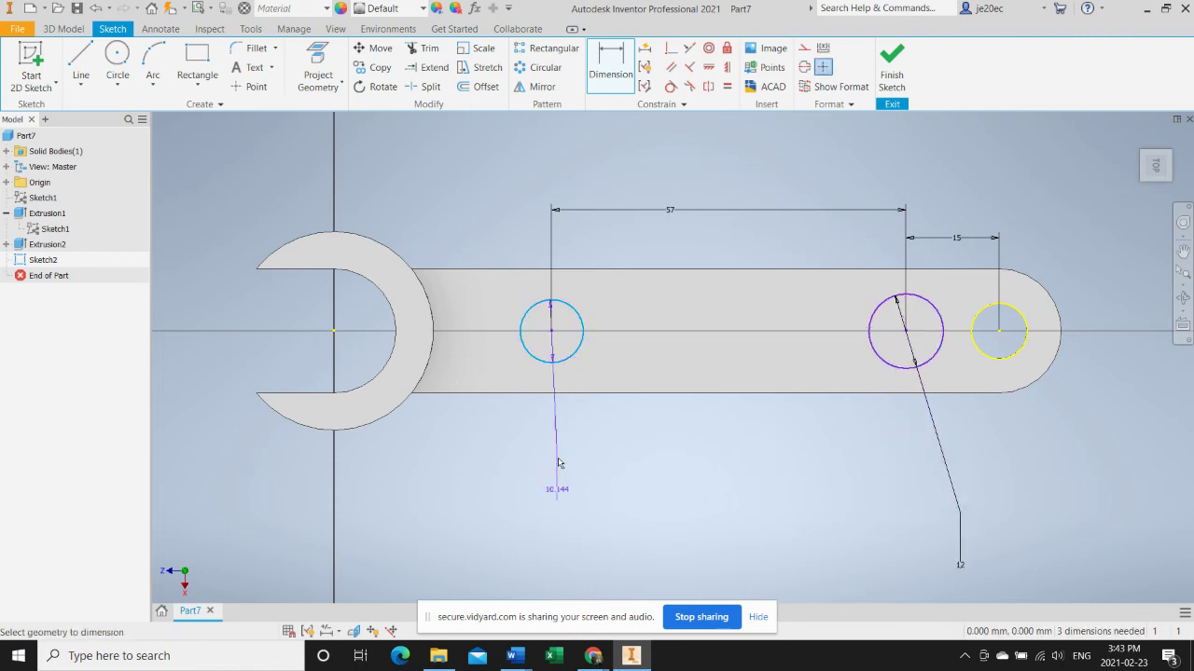
{"action": "left_click", "coordinate": [560, 485]}
{"action": "type", "text": "12"}
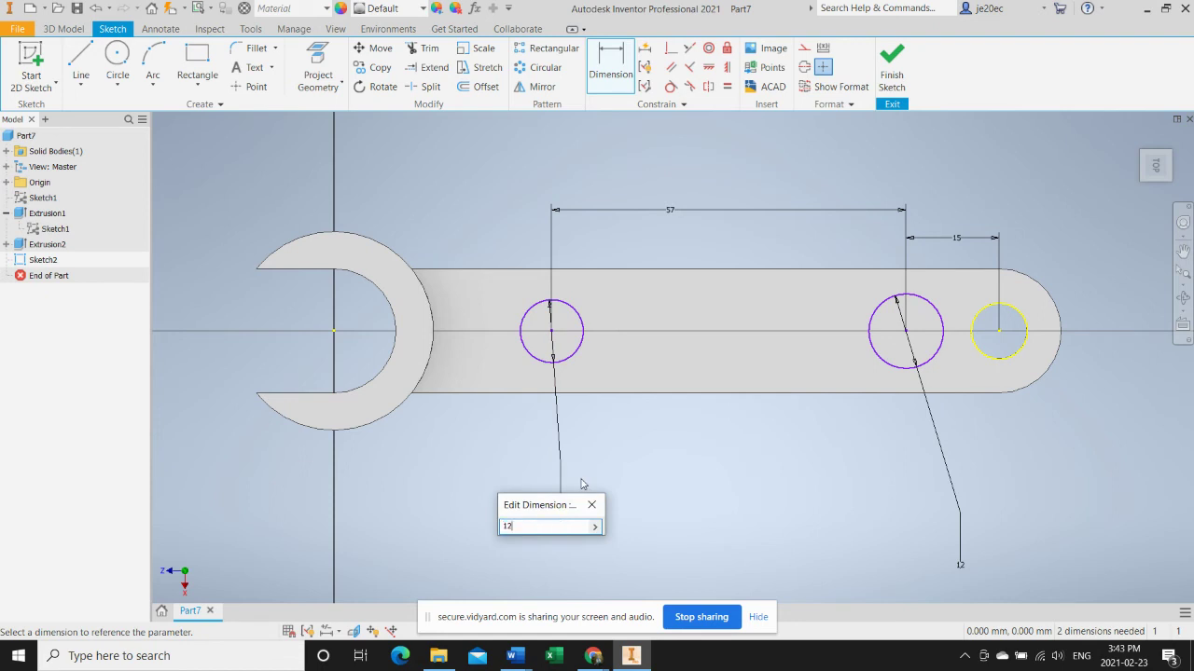
{"action": "key", "text": "Return"}
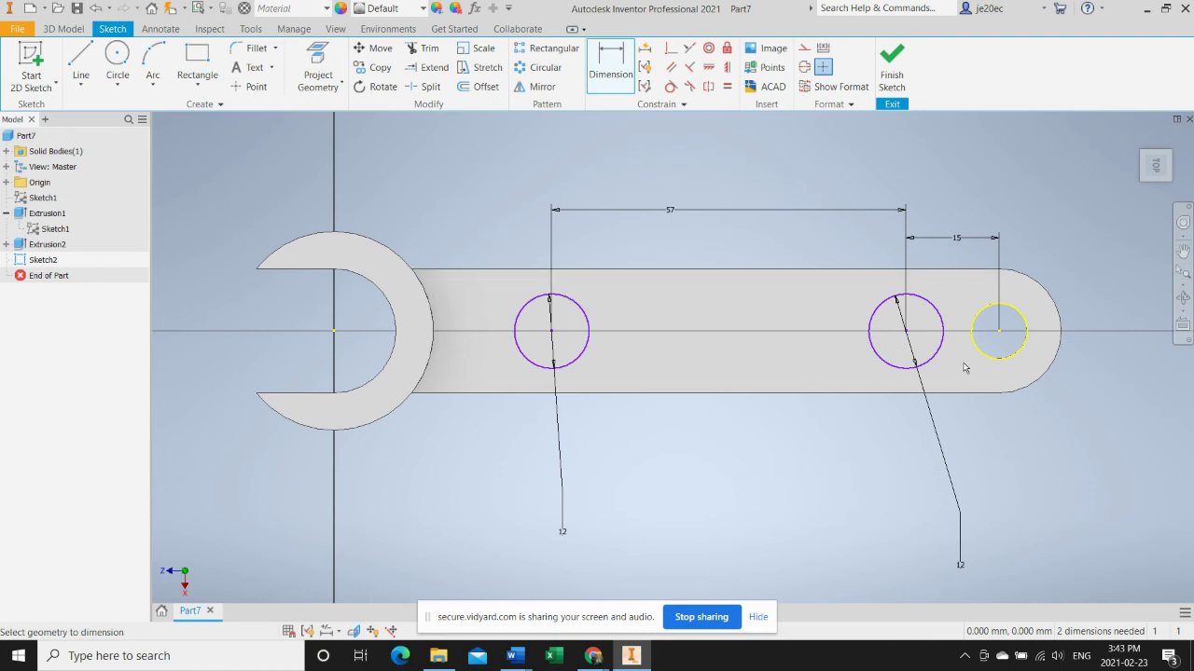
Step: Position each circle 10 mm above the handle's bottom edge
{"action": "left_click", "coordinate": [900, 370]}
{"action": "left_click", "coordinate": [909, 393]}
{"action": "left_click", "coordinate": [906, 454]}
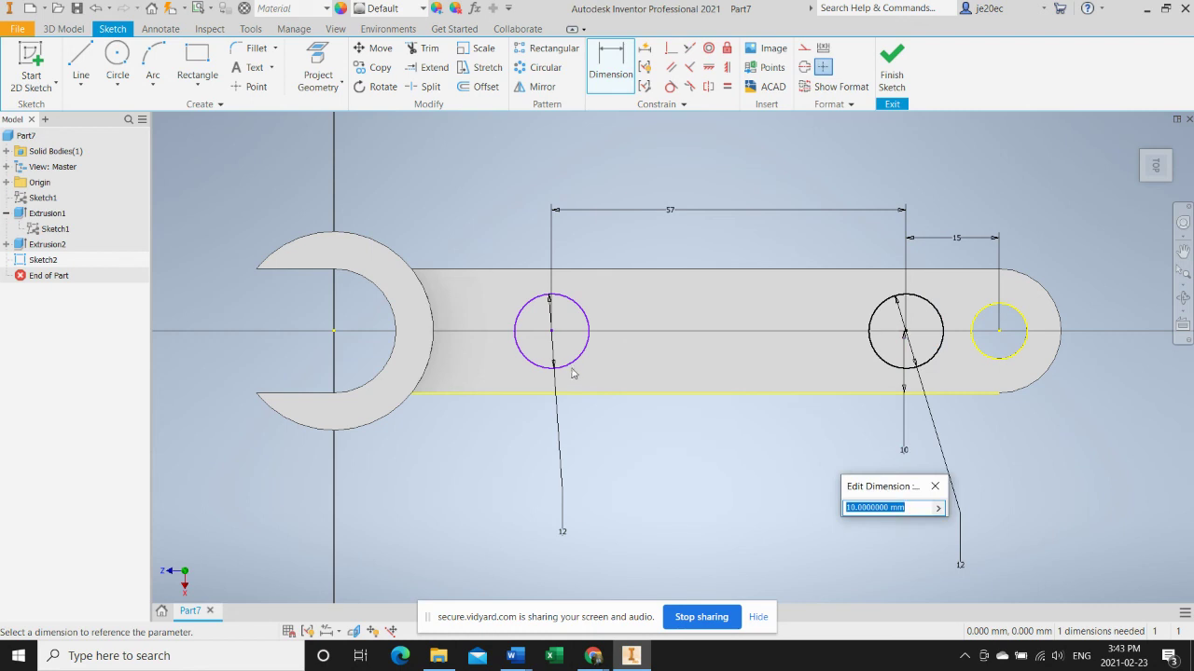
{"action": "key", "text": "Return"}
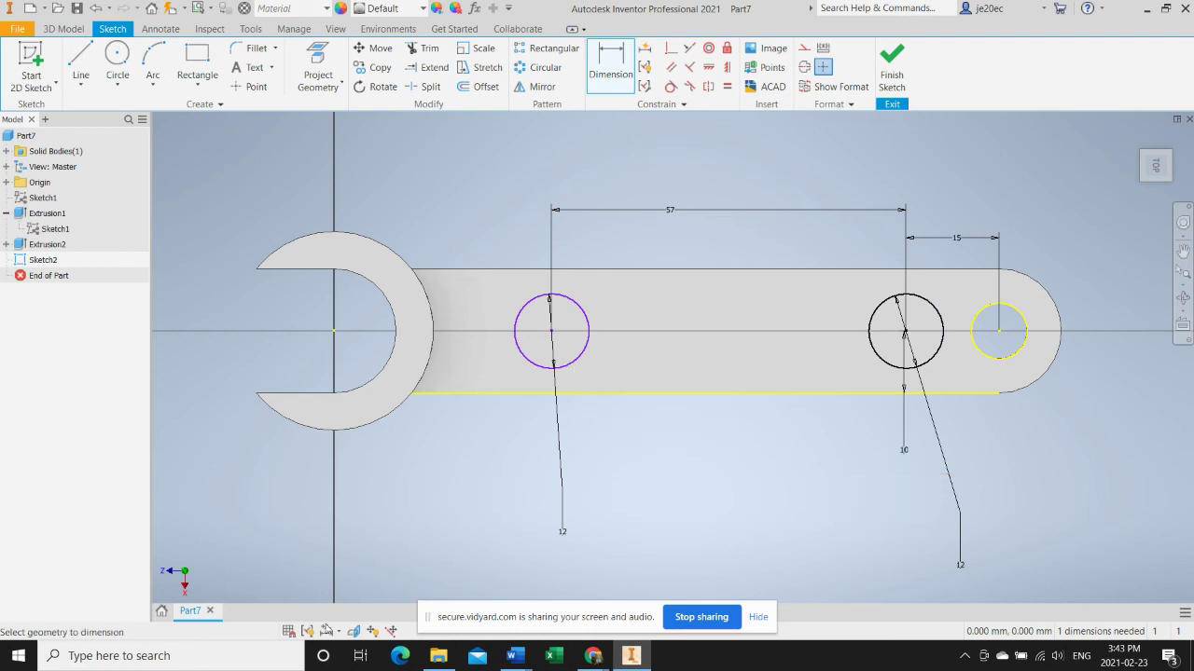
{"action": "left_click", "coordinate": [586, 362]}
{"action": "left_click", "coordinate": [570, 394]}
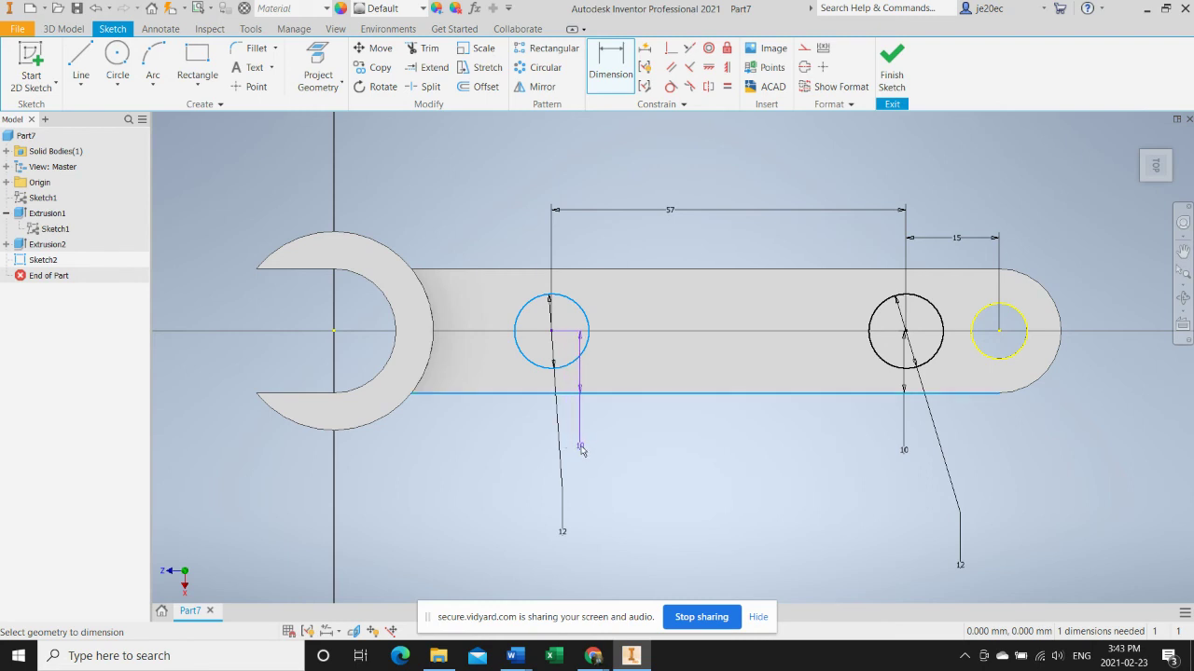
{"action": "left_click", "coordinate": [575, 457]}
{"action": "key", "text": "Return"}
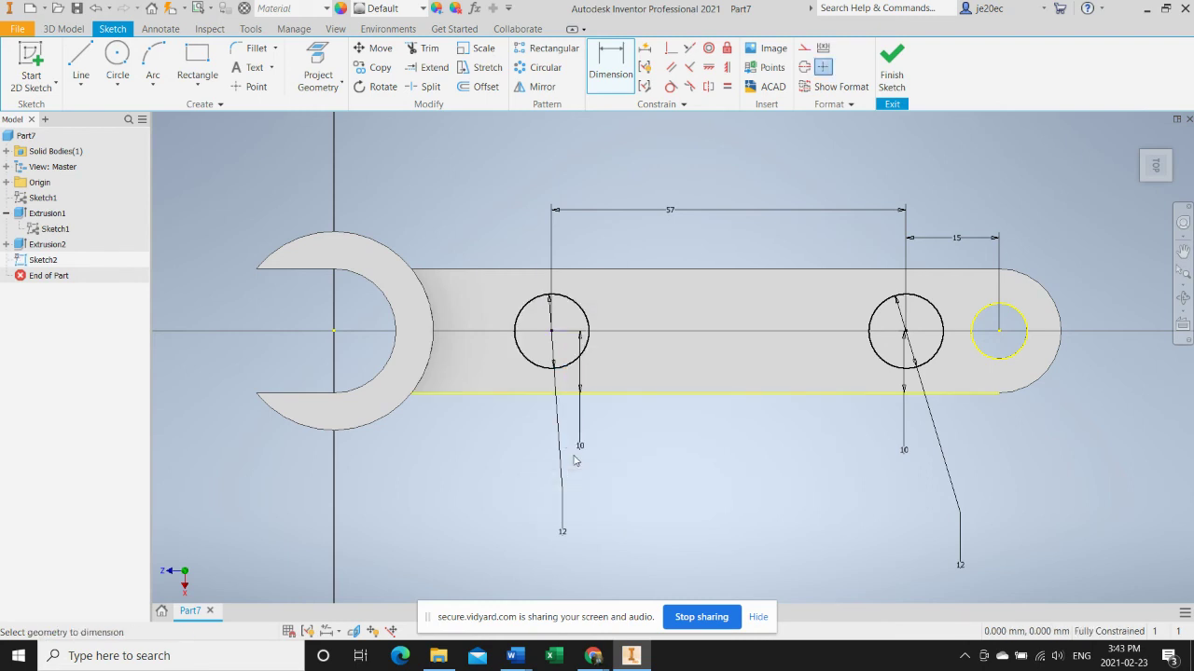
Step: Draw top and bottom lines joining the two circles
{"action": "left_click", "coordinate": [85, 54]}
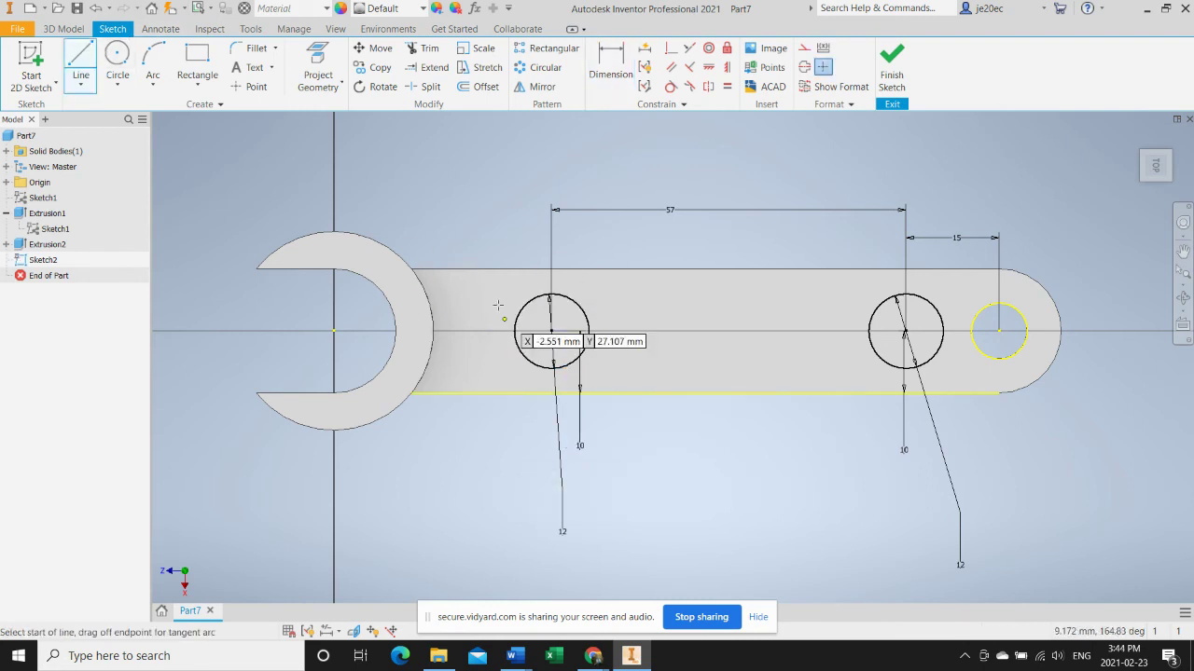
{"action": "left_click", "coordinate": [906, 293]}
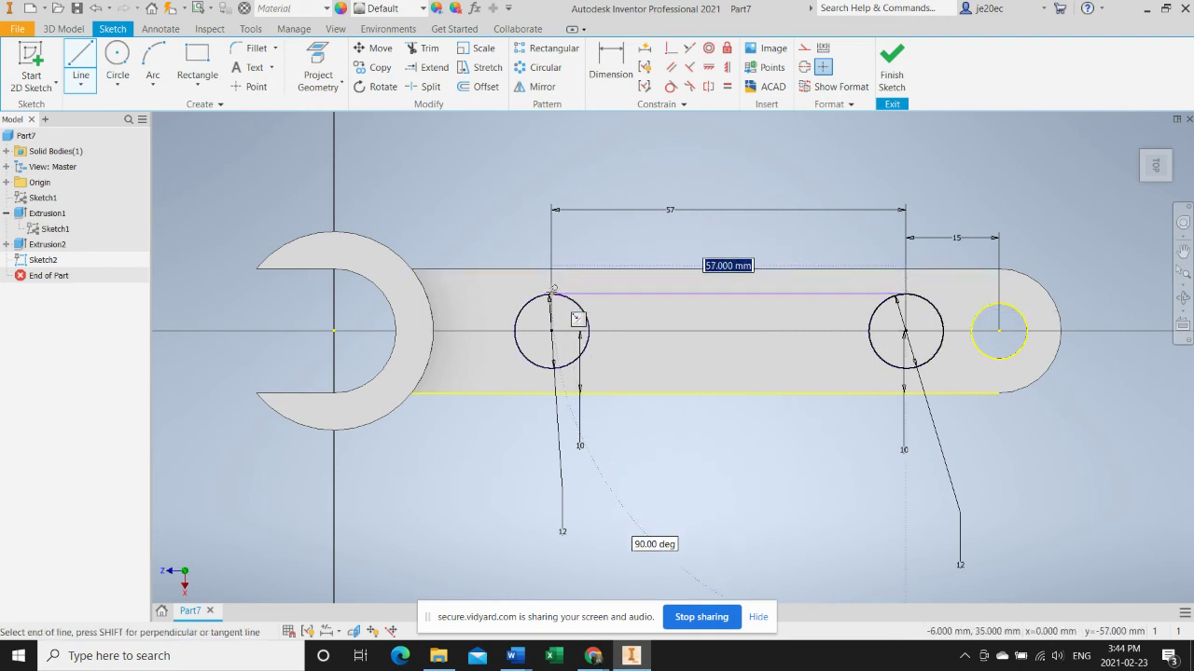
{"action": "left_click", "coordinate": [552, 294]}
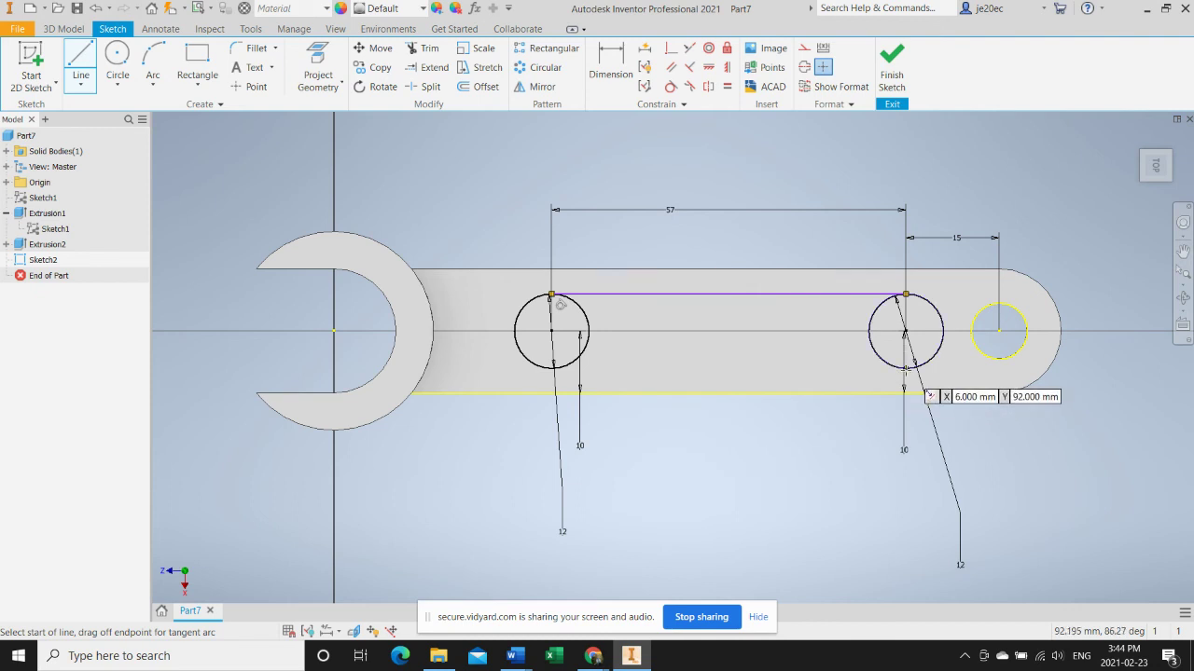
{"action": "left_click", "coordinate": [905, 368]}
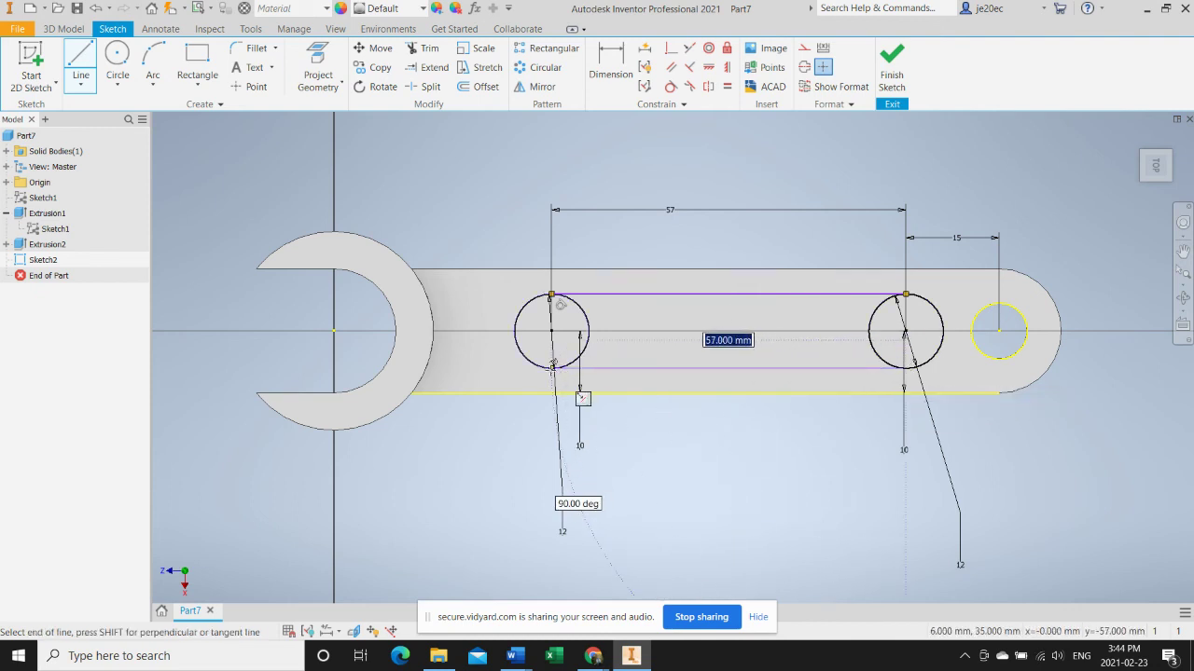
{"action": "left_click", "coordinate": [552, 368]}
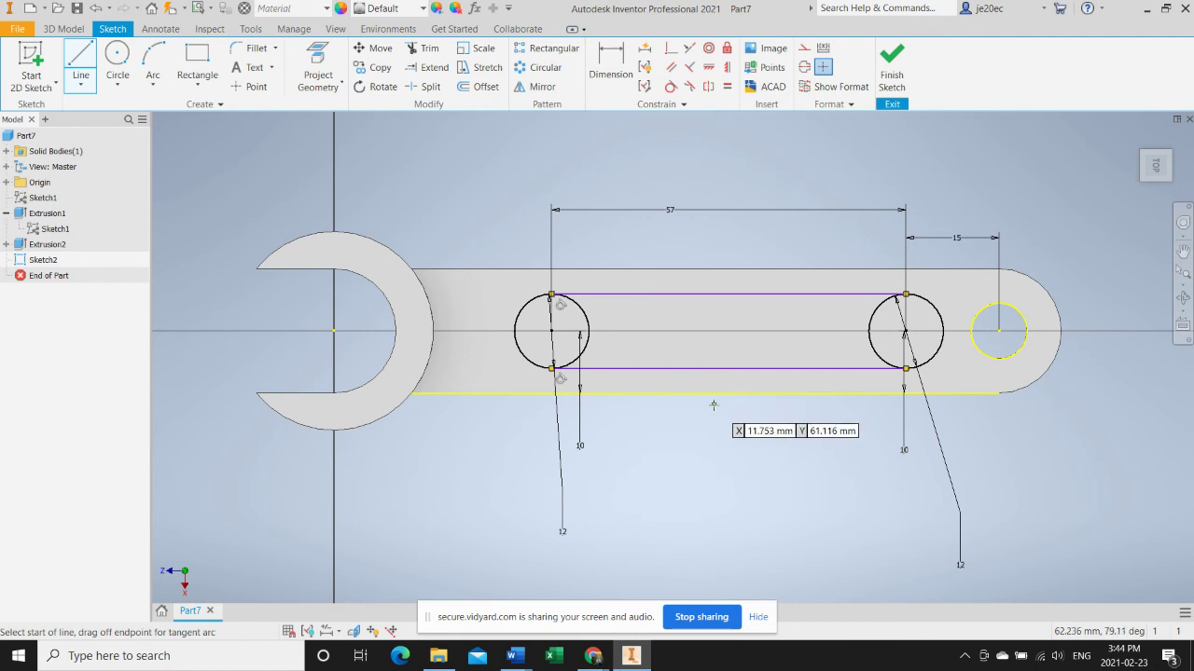
{"action": "key", "text": "Escape"}
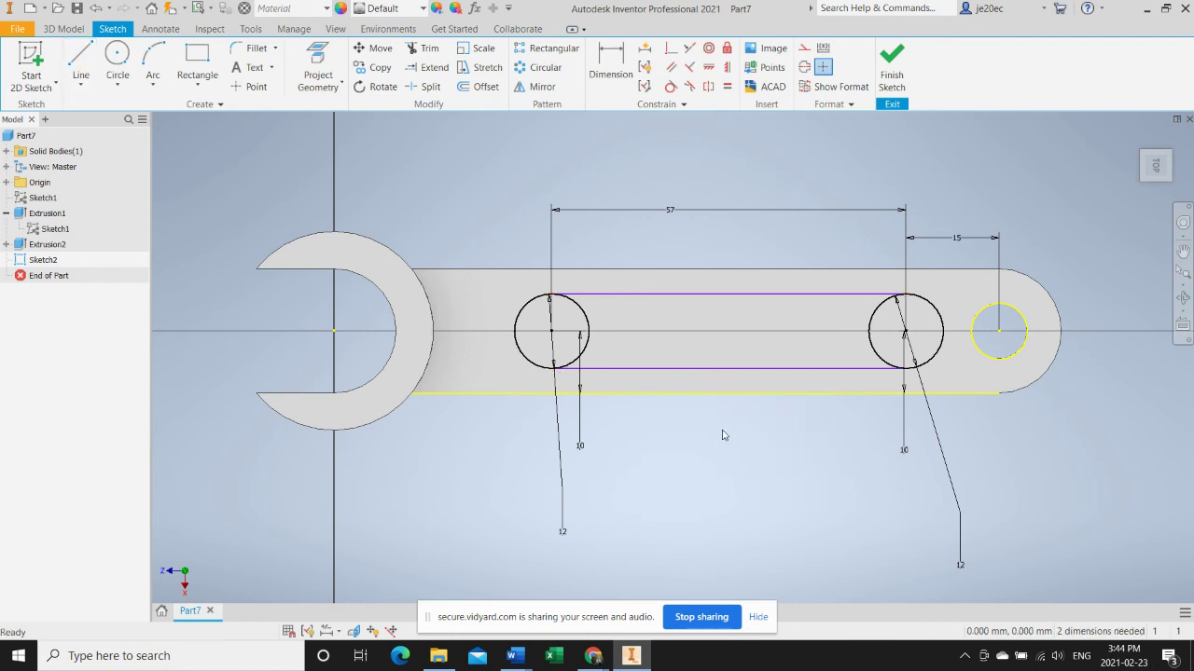
Step: Make the top line tangent to the right circle and the bottom line parallel to it
{"action": "left_click", "coordinate": [712, 298]}
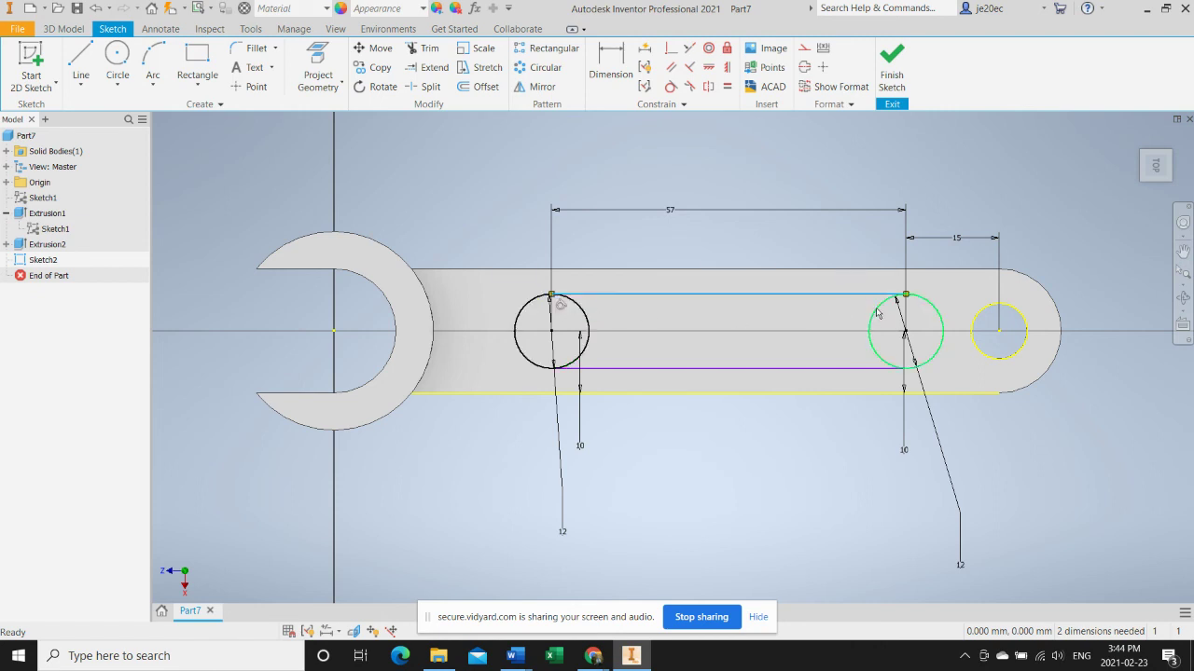
{"action": "left_click", "coordinate": [670, 86]}
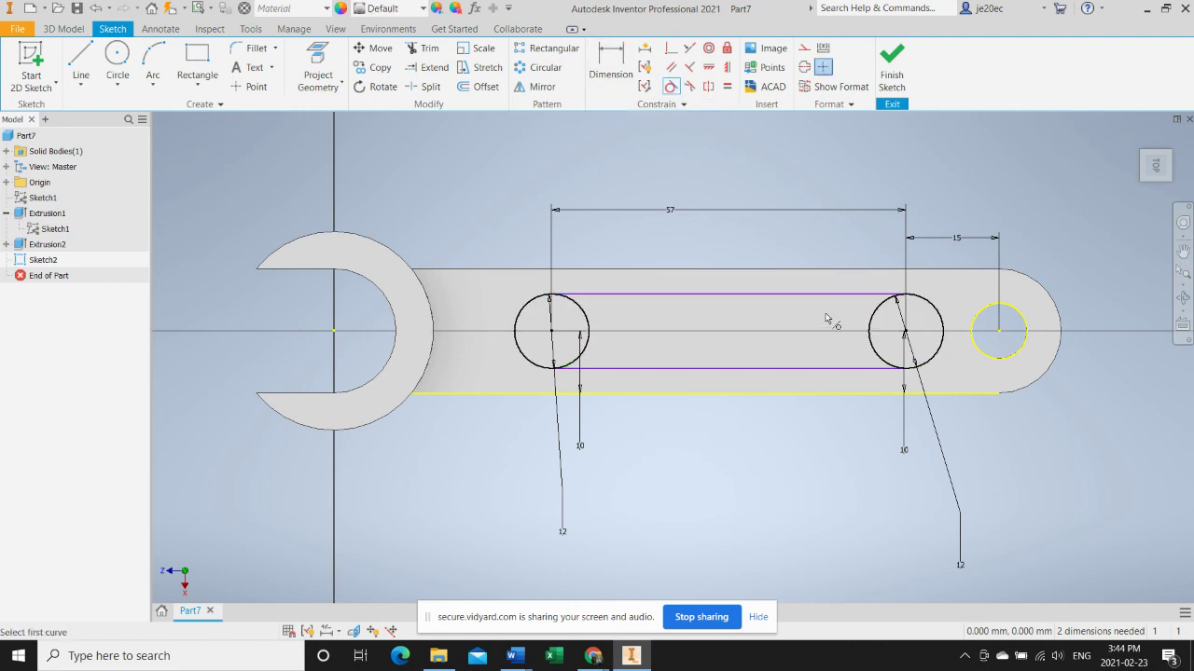
{"action": "left_click", "coordinate": [881, 310]}
{"action": "left_click", "coordinate": [881, 296]}
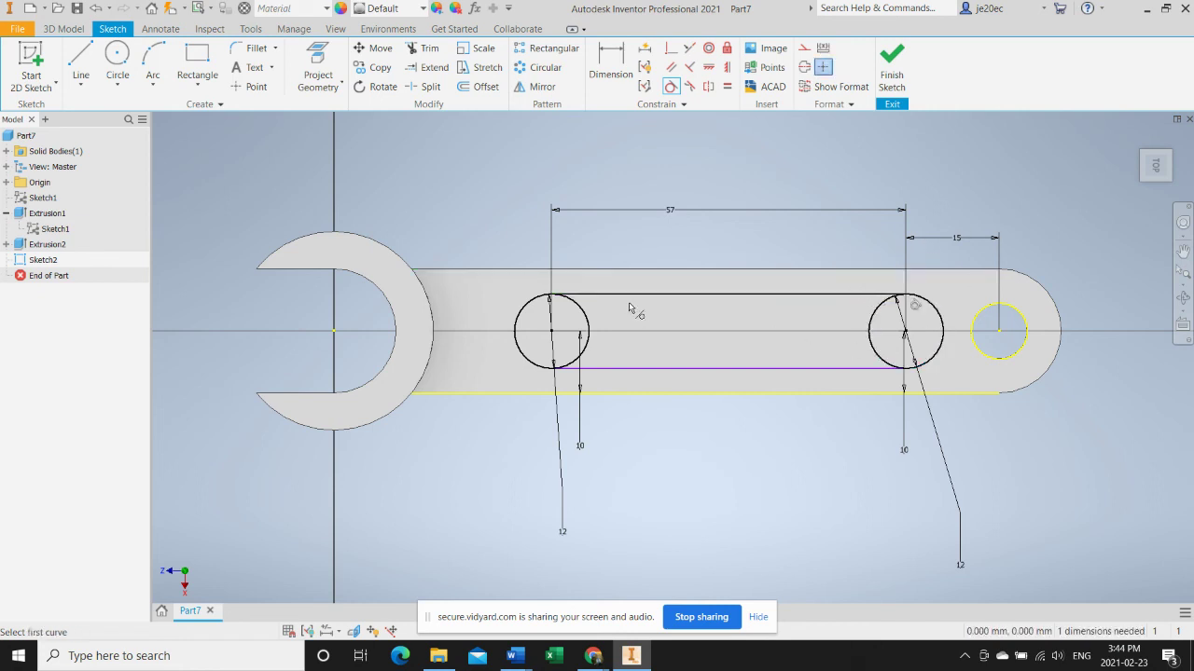
{"action": "left_click", "coordinate": [669, 68]}
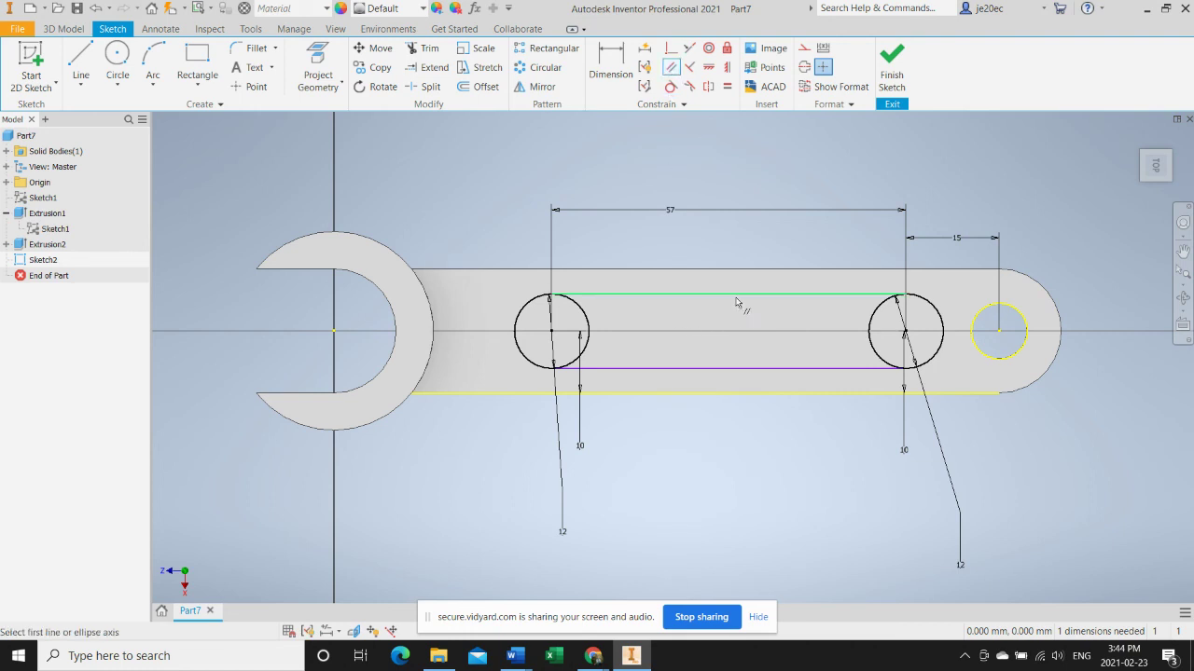
{"action": "left_click", "coordinate": [735, 296]}
{"action": "left_click", "coordinate": [728, 368]}
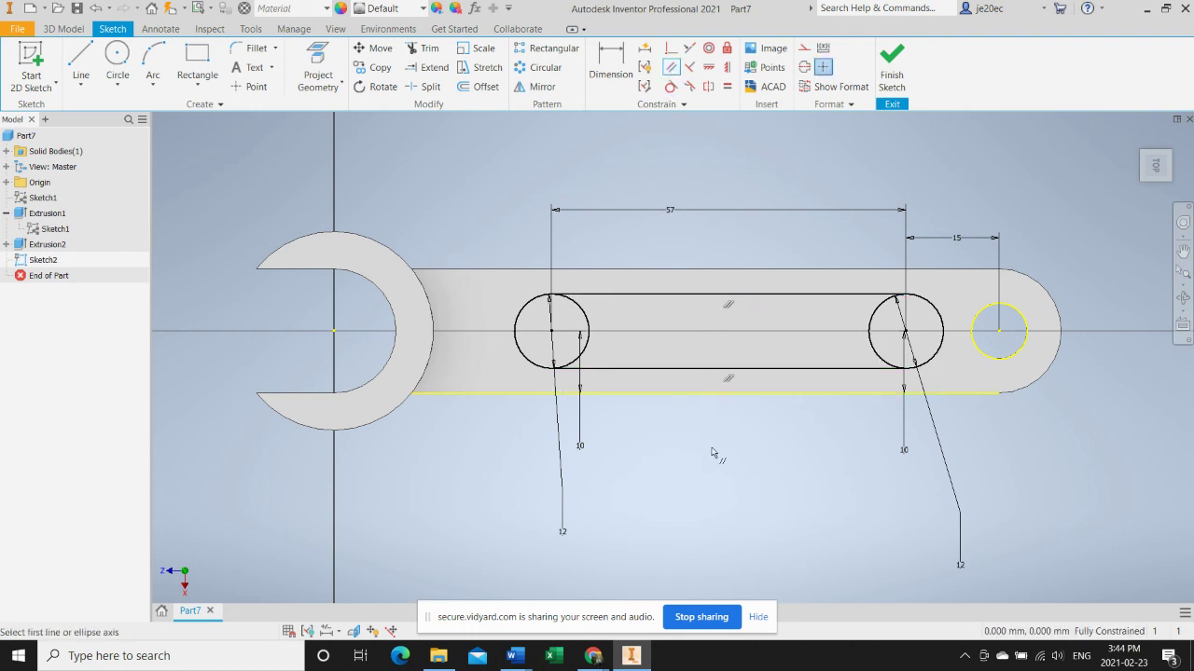
{"action": "key", "text": "Escape"}
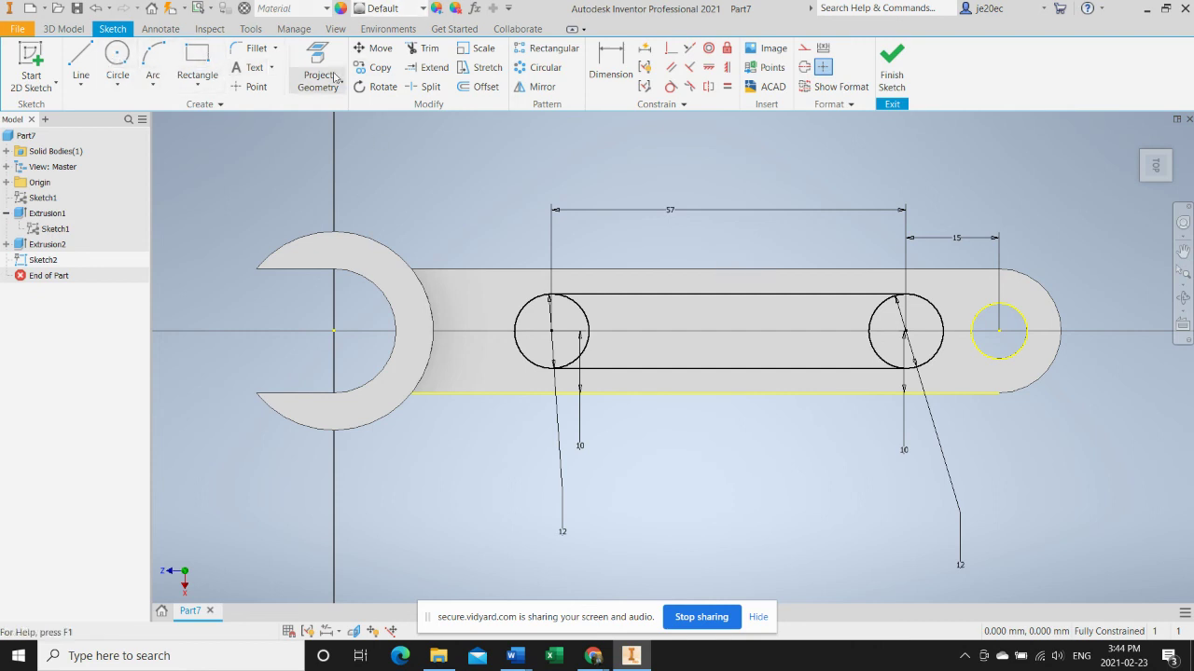
Step: Trim away both circles' inner arcs and finish Sketch2
{"action": "left_click", "coordinate": [424, 48]}
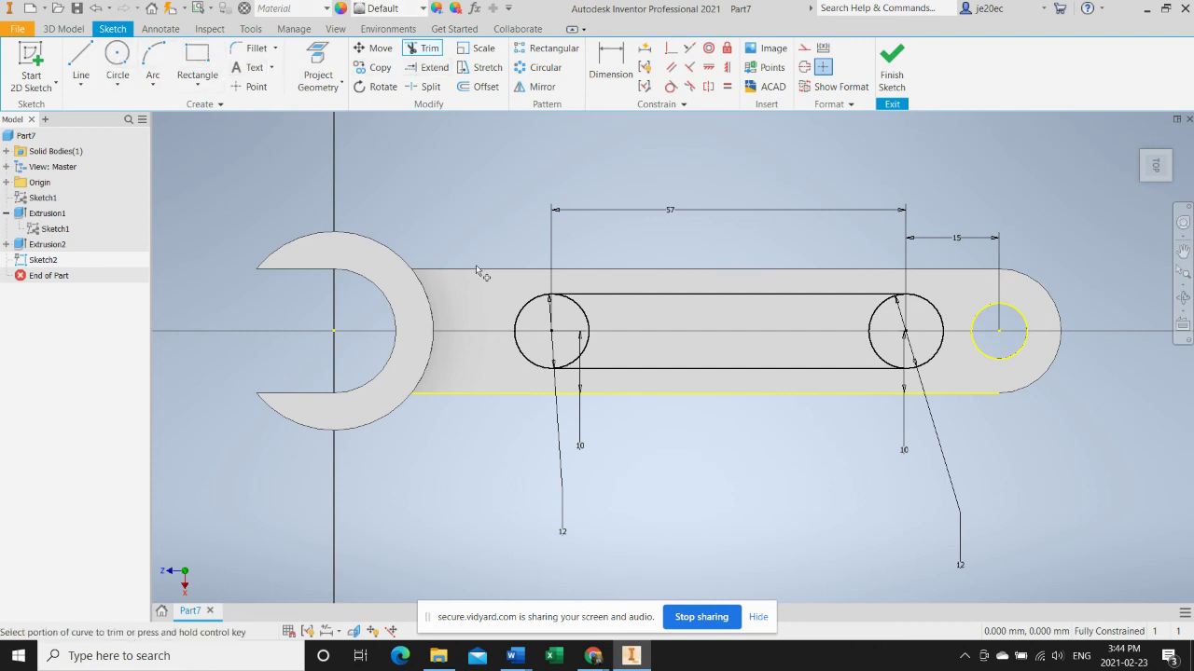
{"action": "left_click", "coordinate": [587, 319]}
{"action": "left_click", "coordinate": [874, 334]}
{"action": "left_click", "coordinate": [891, 65]}
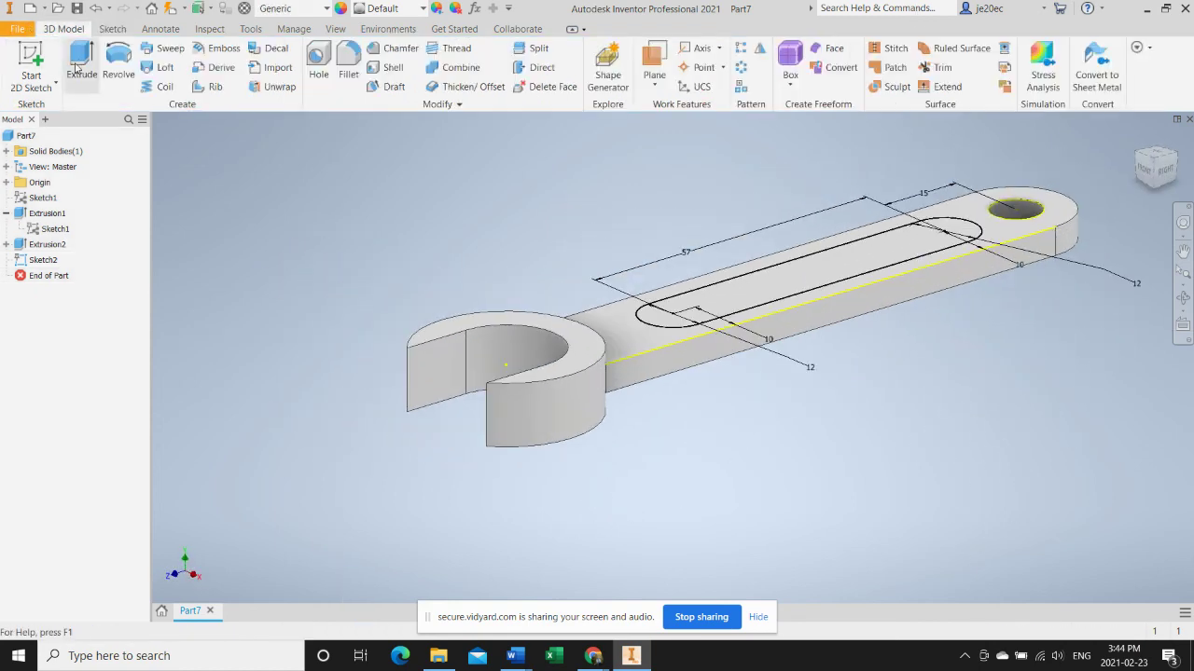
Step: Cut the rounded slot profile 2 mm deep into the handle's top face as Extrusion3
{"action": "left_click", "coordinate": [82, 65]}
{"action": "left_click", "coordinate": [777, 287]}
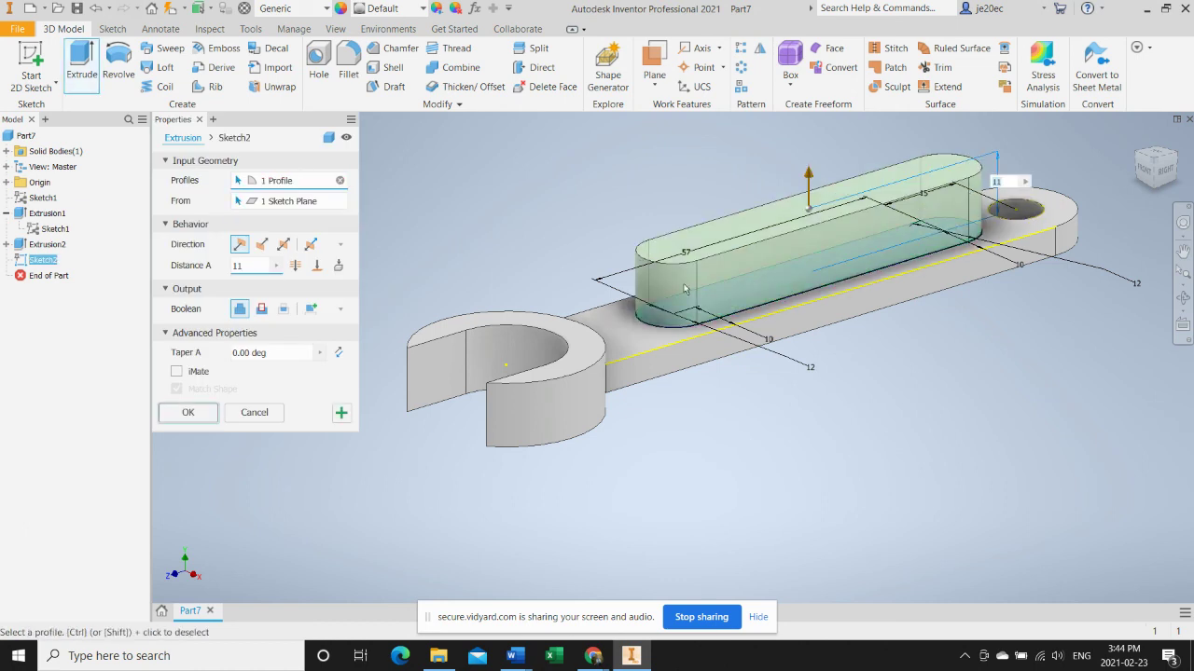
{"action": "left_click", "coordinate": [261, 309]}
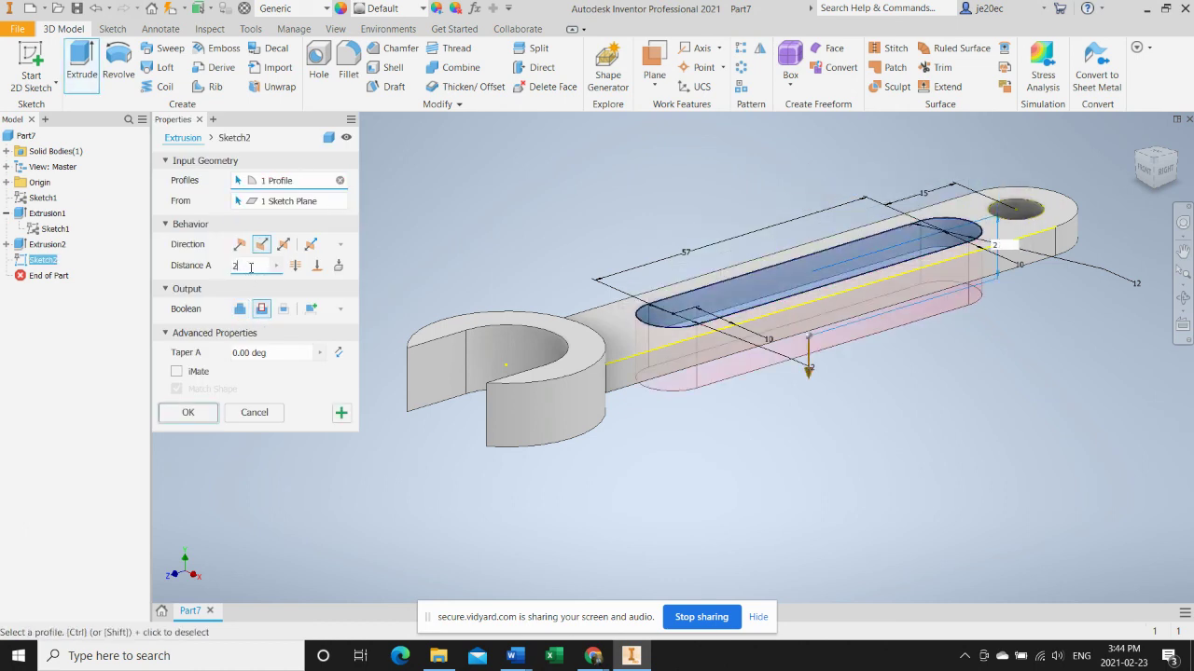
{"action": "left_click", "coordinate": [189, 412]}
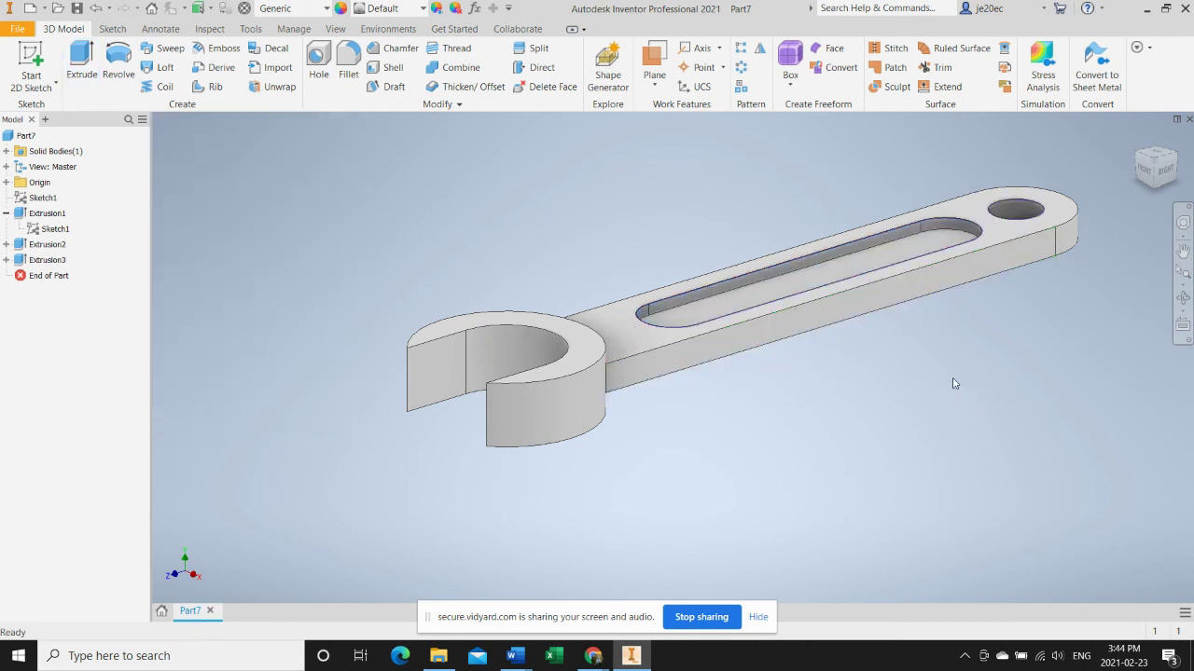